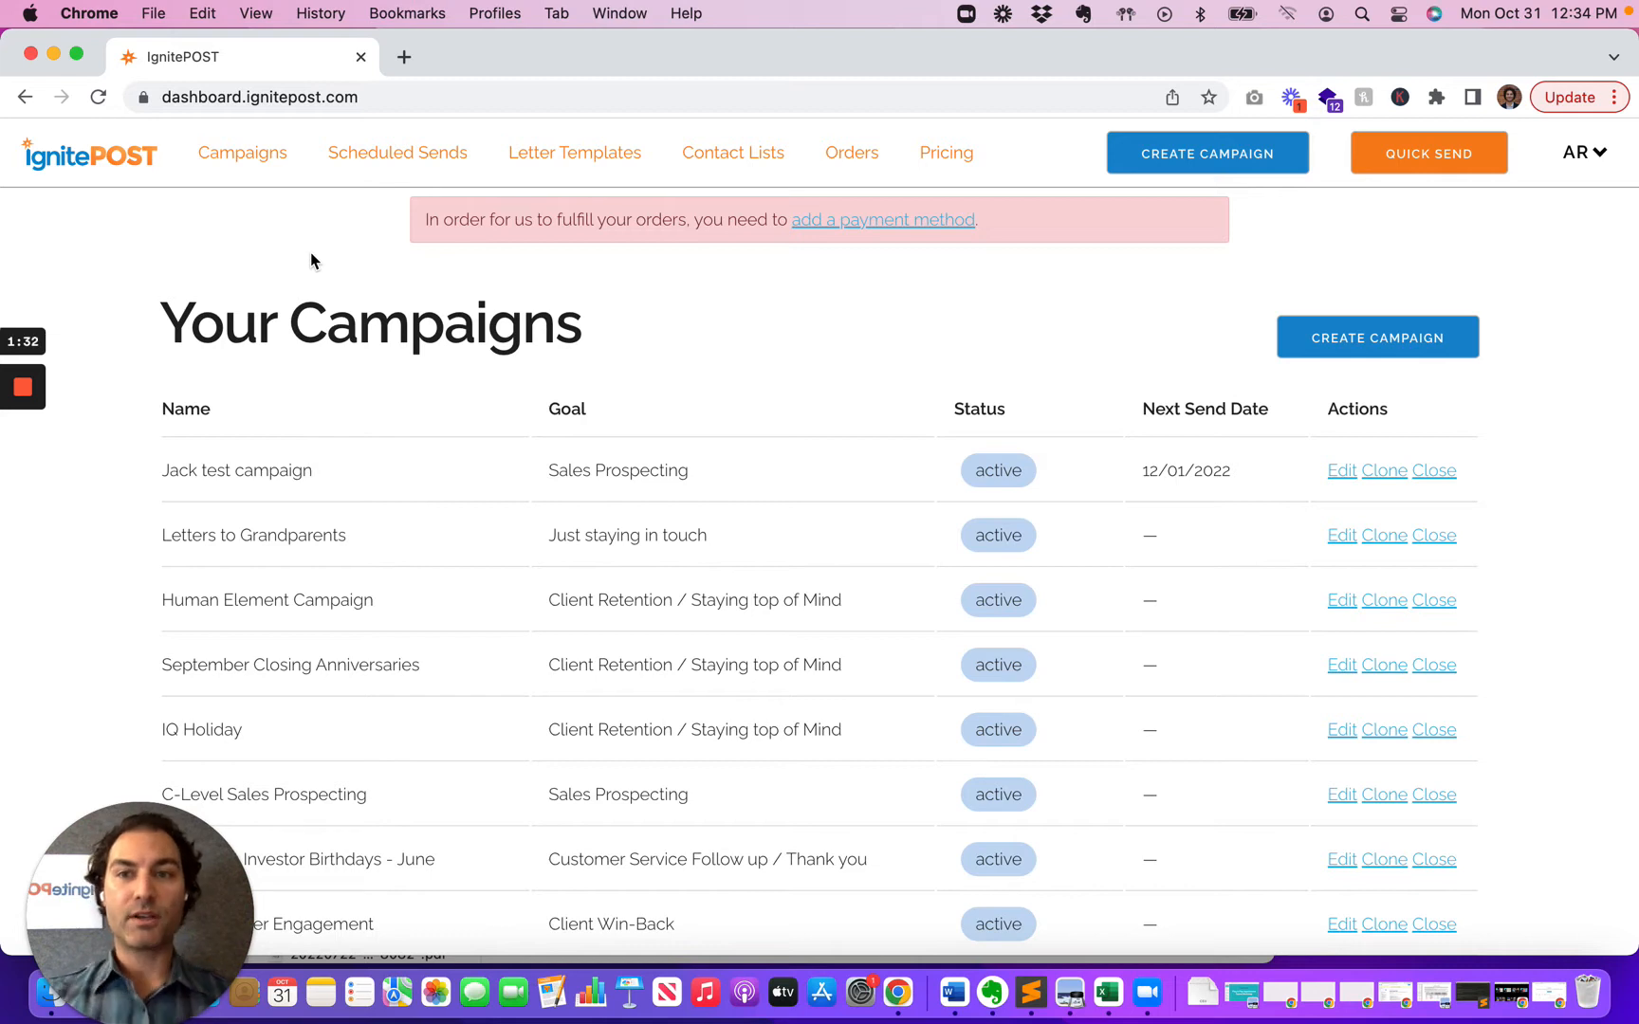
Step: Start a new scheduled send and name it "Customer Happy Birthday"
click(363, 160)
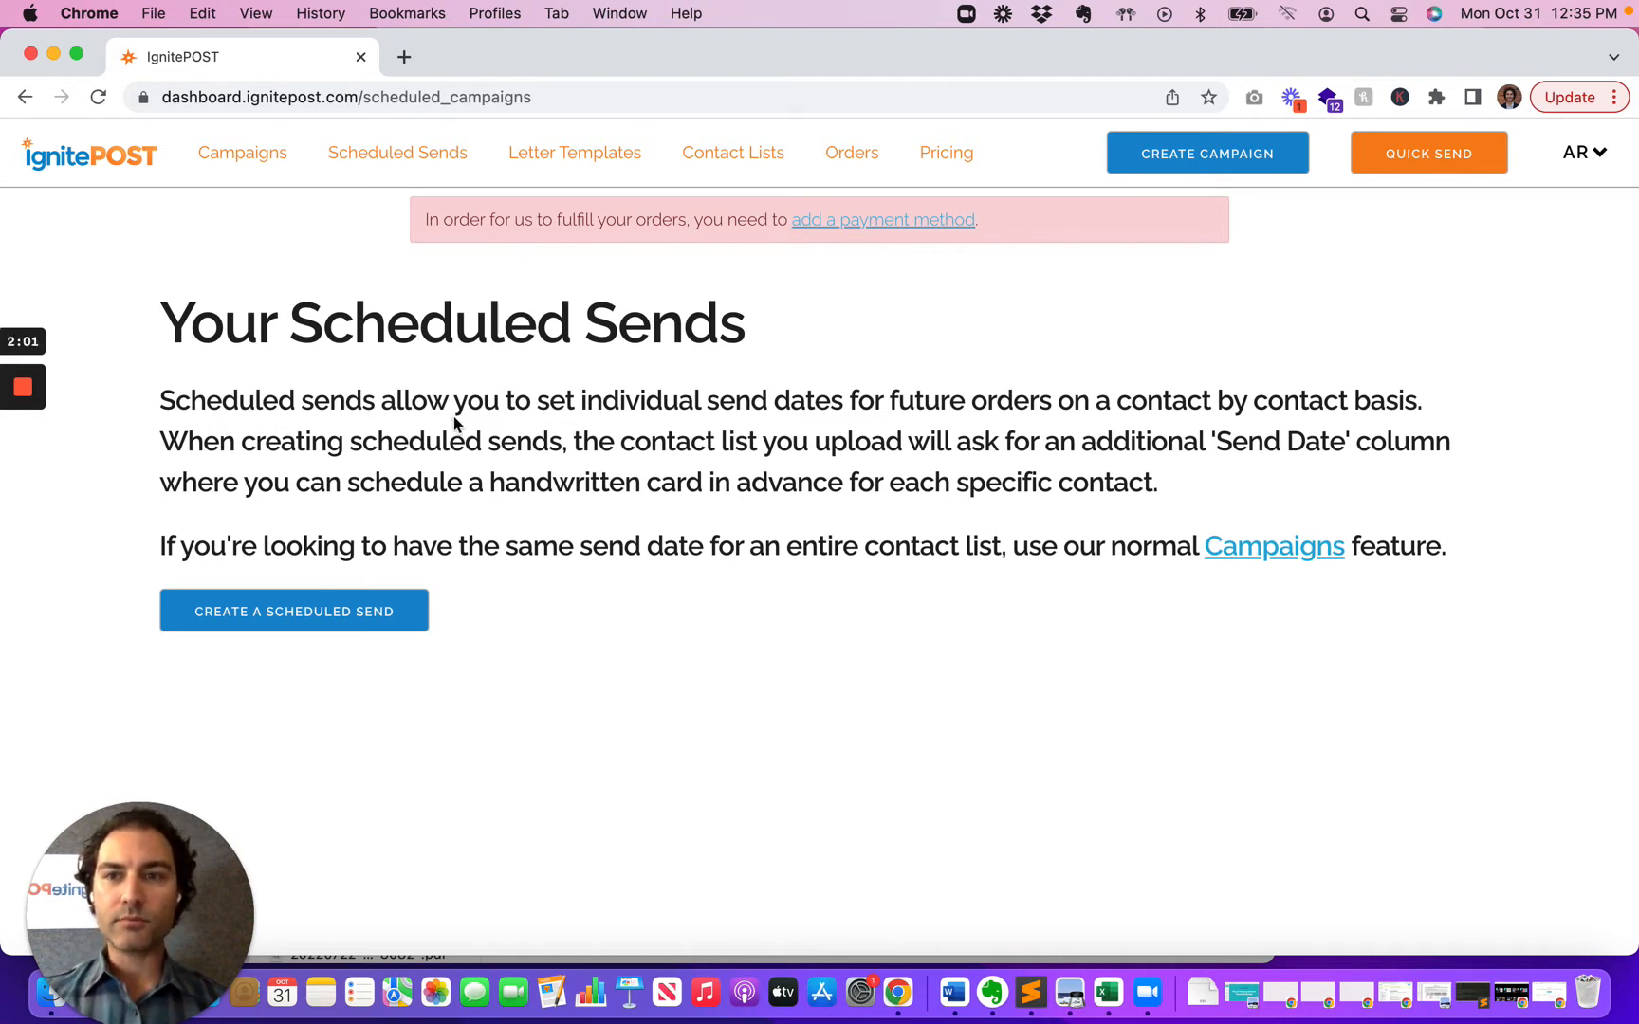
click(294, 615)
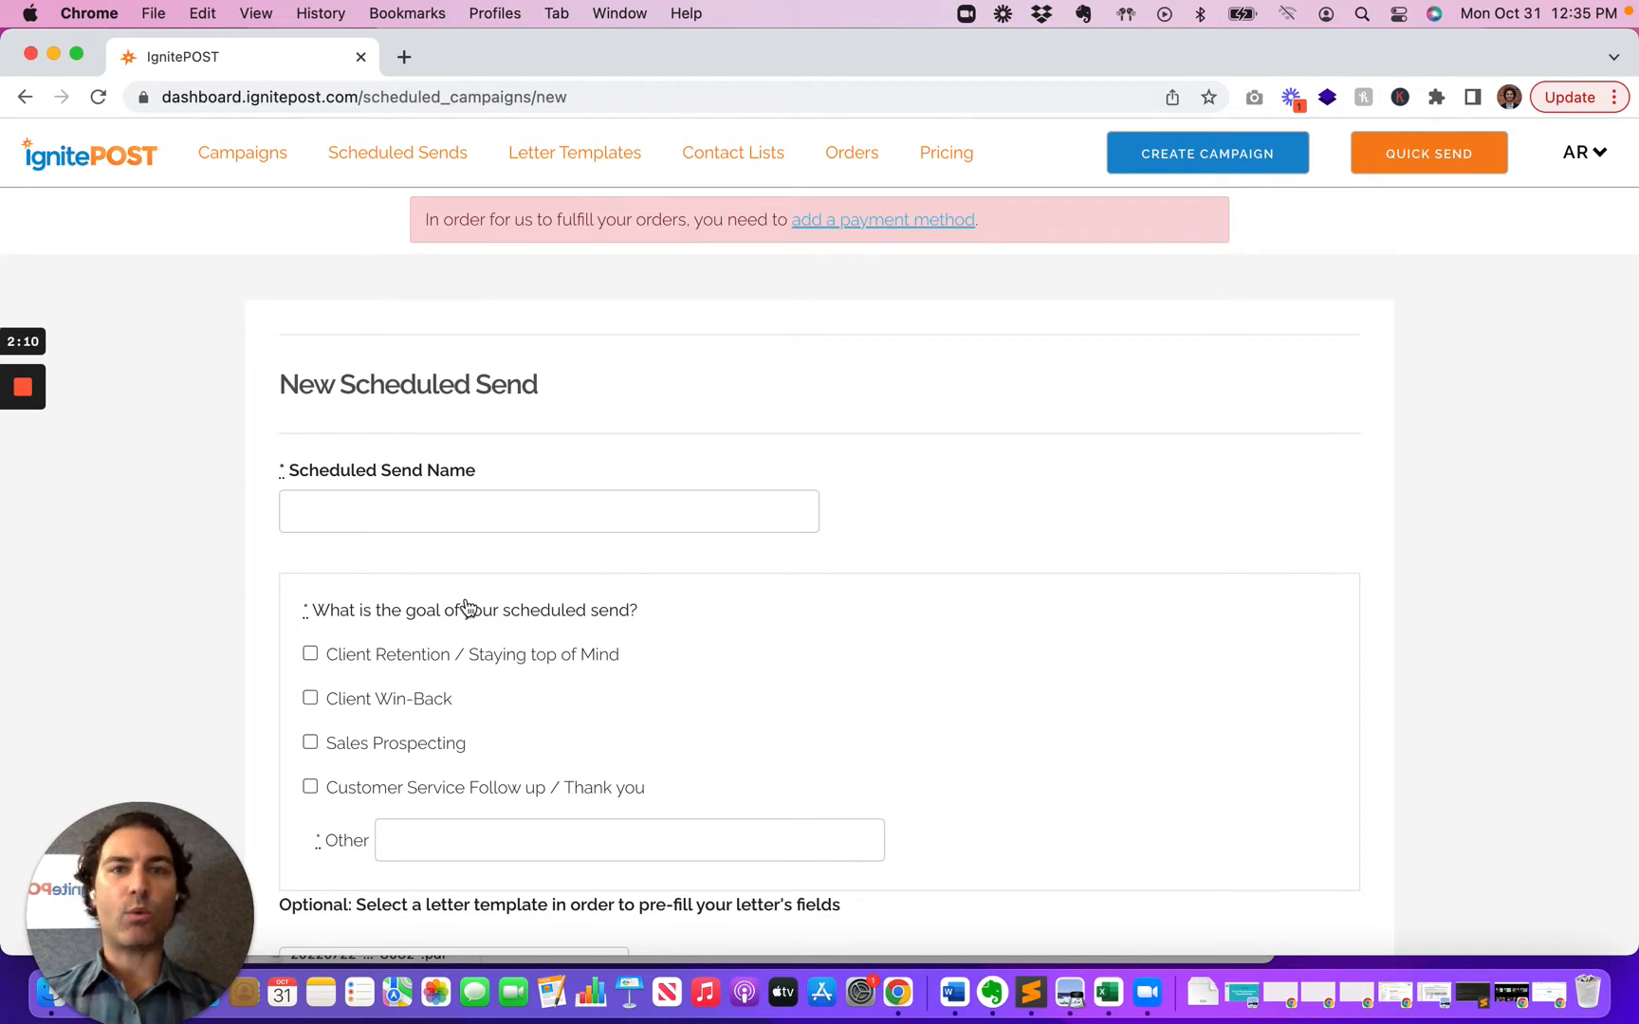
scroll(466, 607, down, 2)
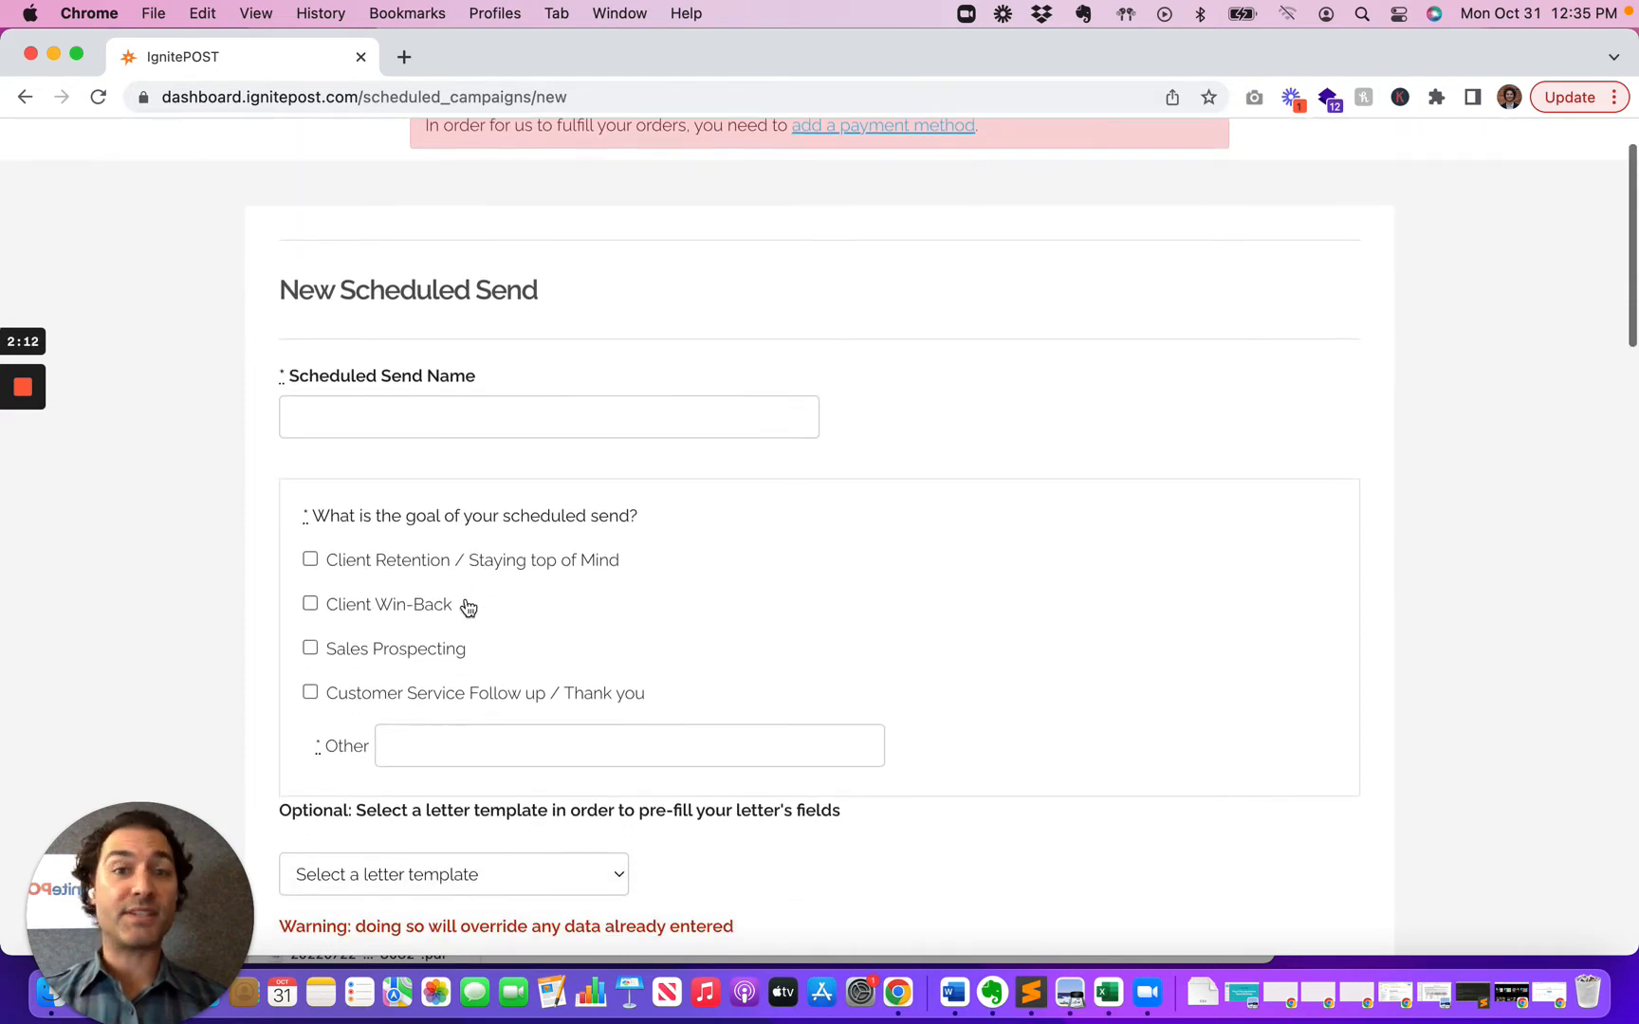
click(351, 422)
text(Customer Happy Birthday)
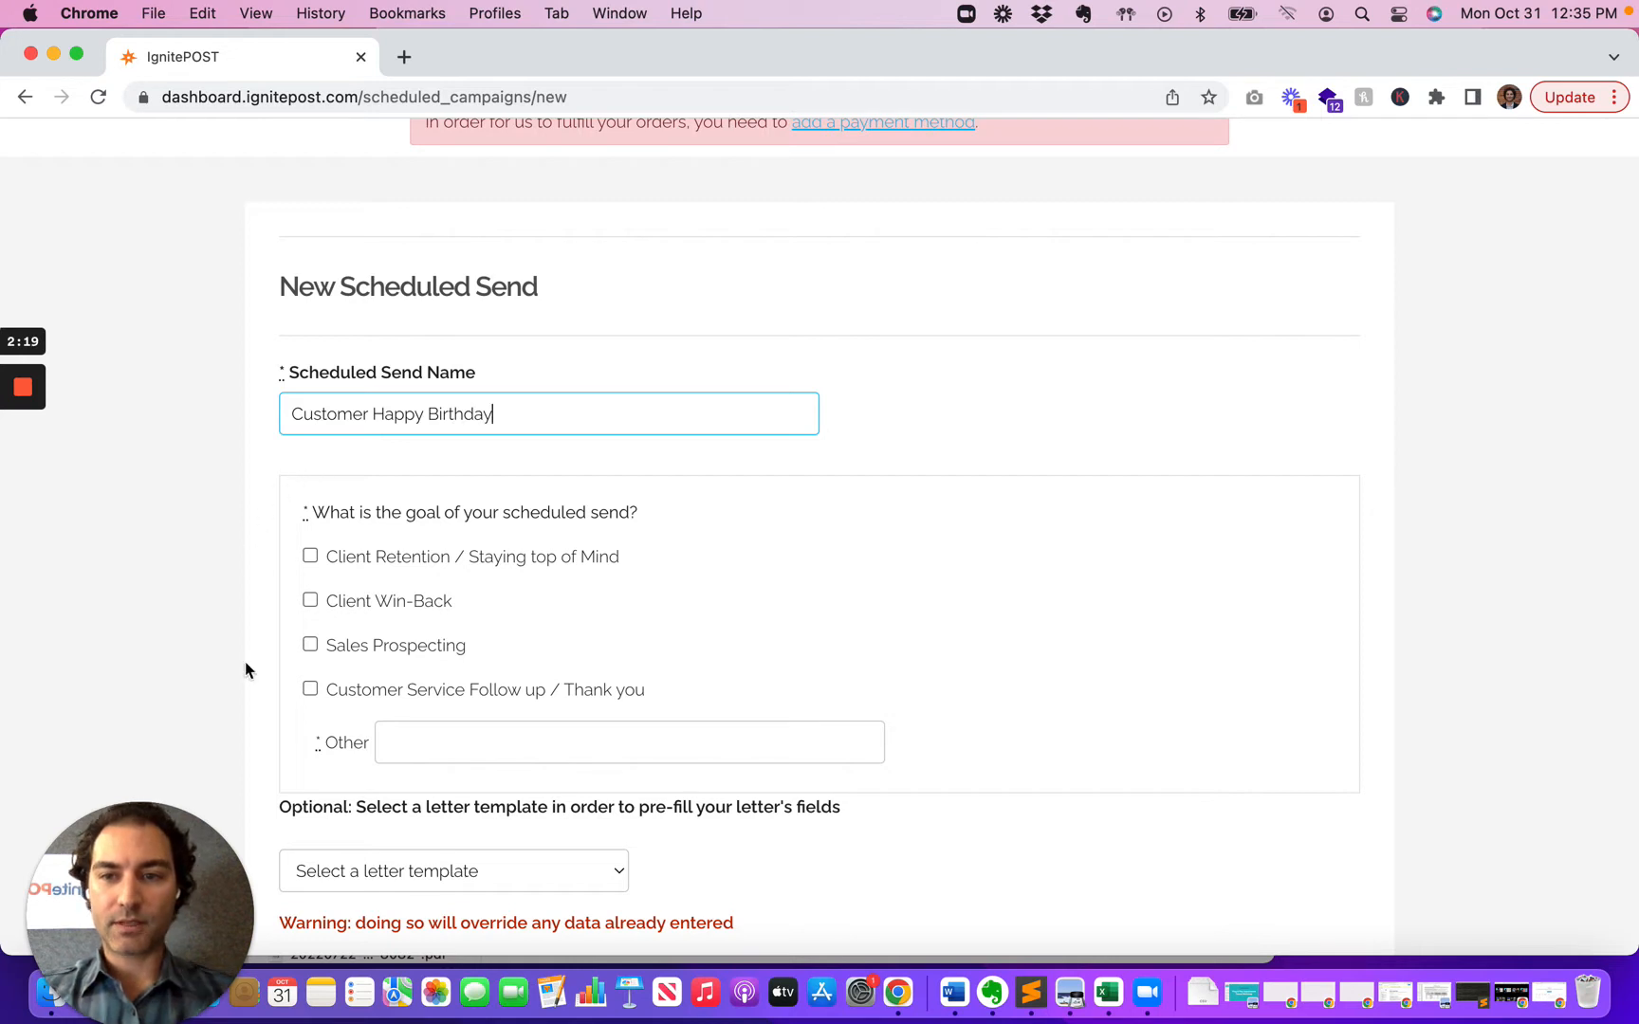
Step: Set the send's goal to Customer Service Follow up / Thank you, and enter "Saying Happy Birthday" as the other goal
click(310, 689)
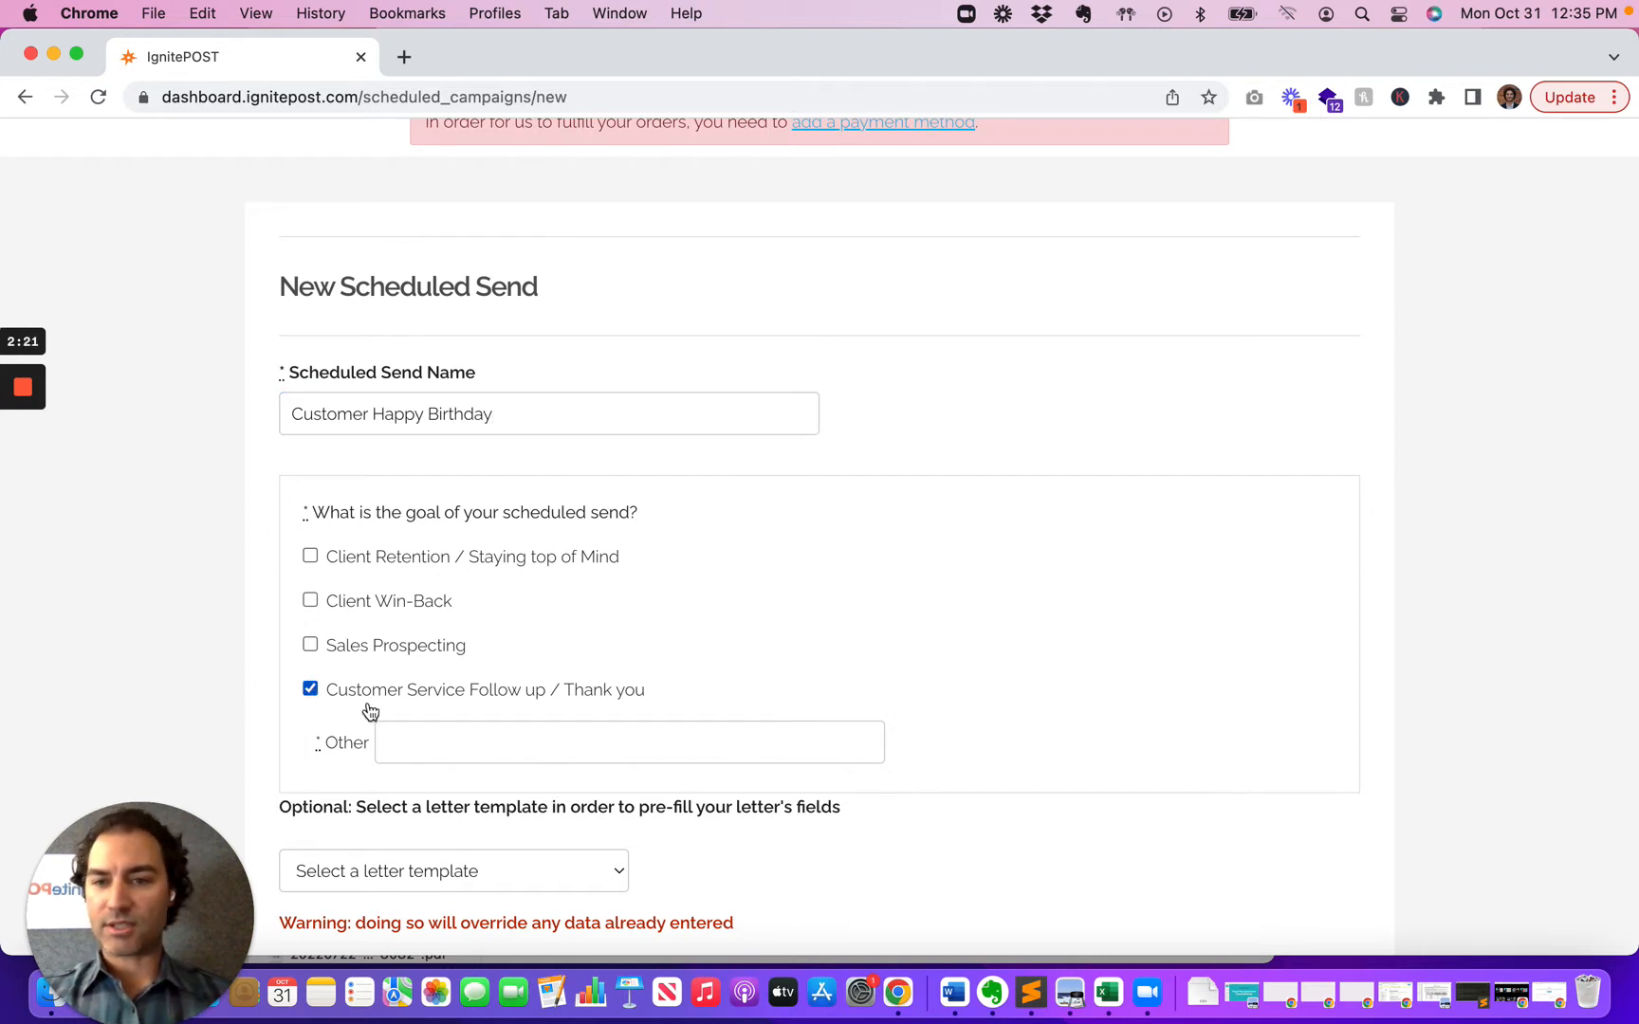
click(429, 738)
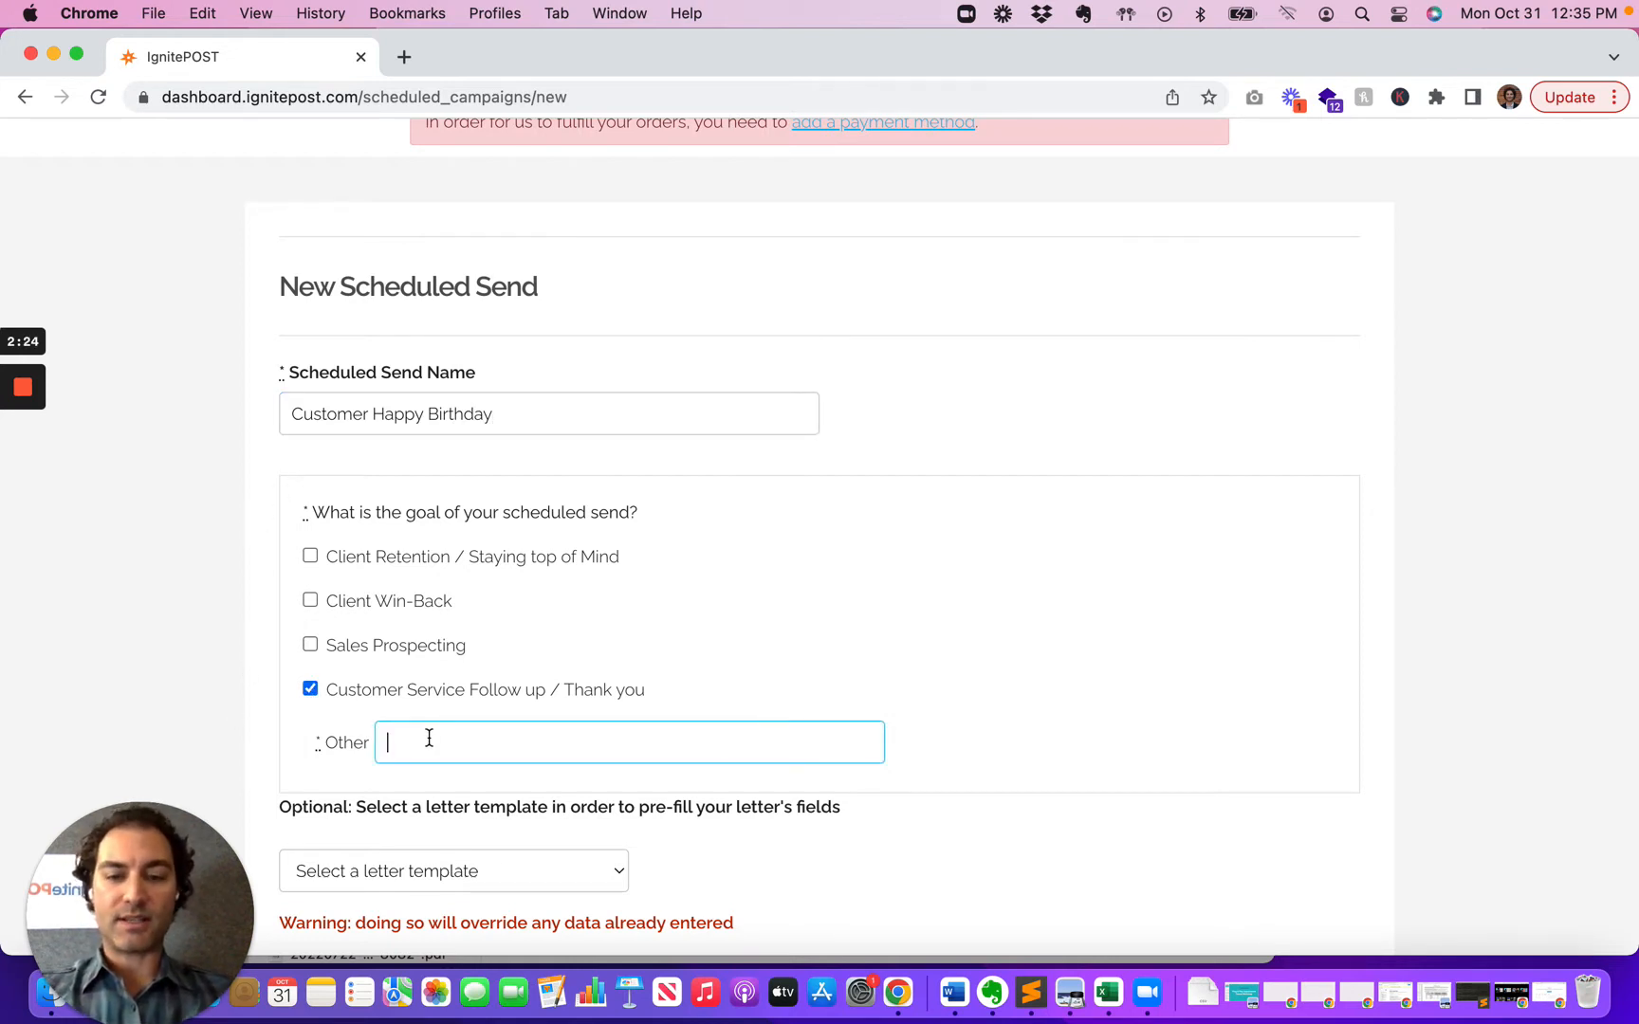
text(Saying H)
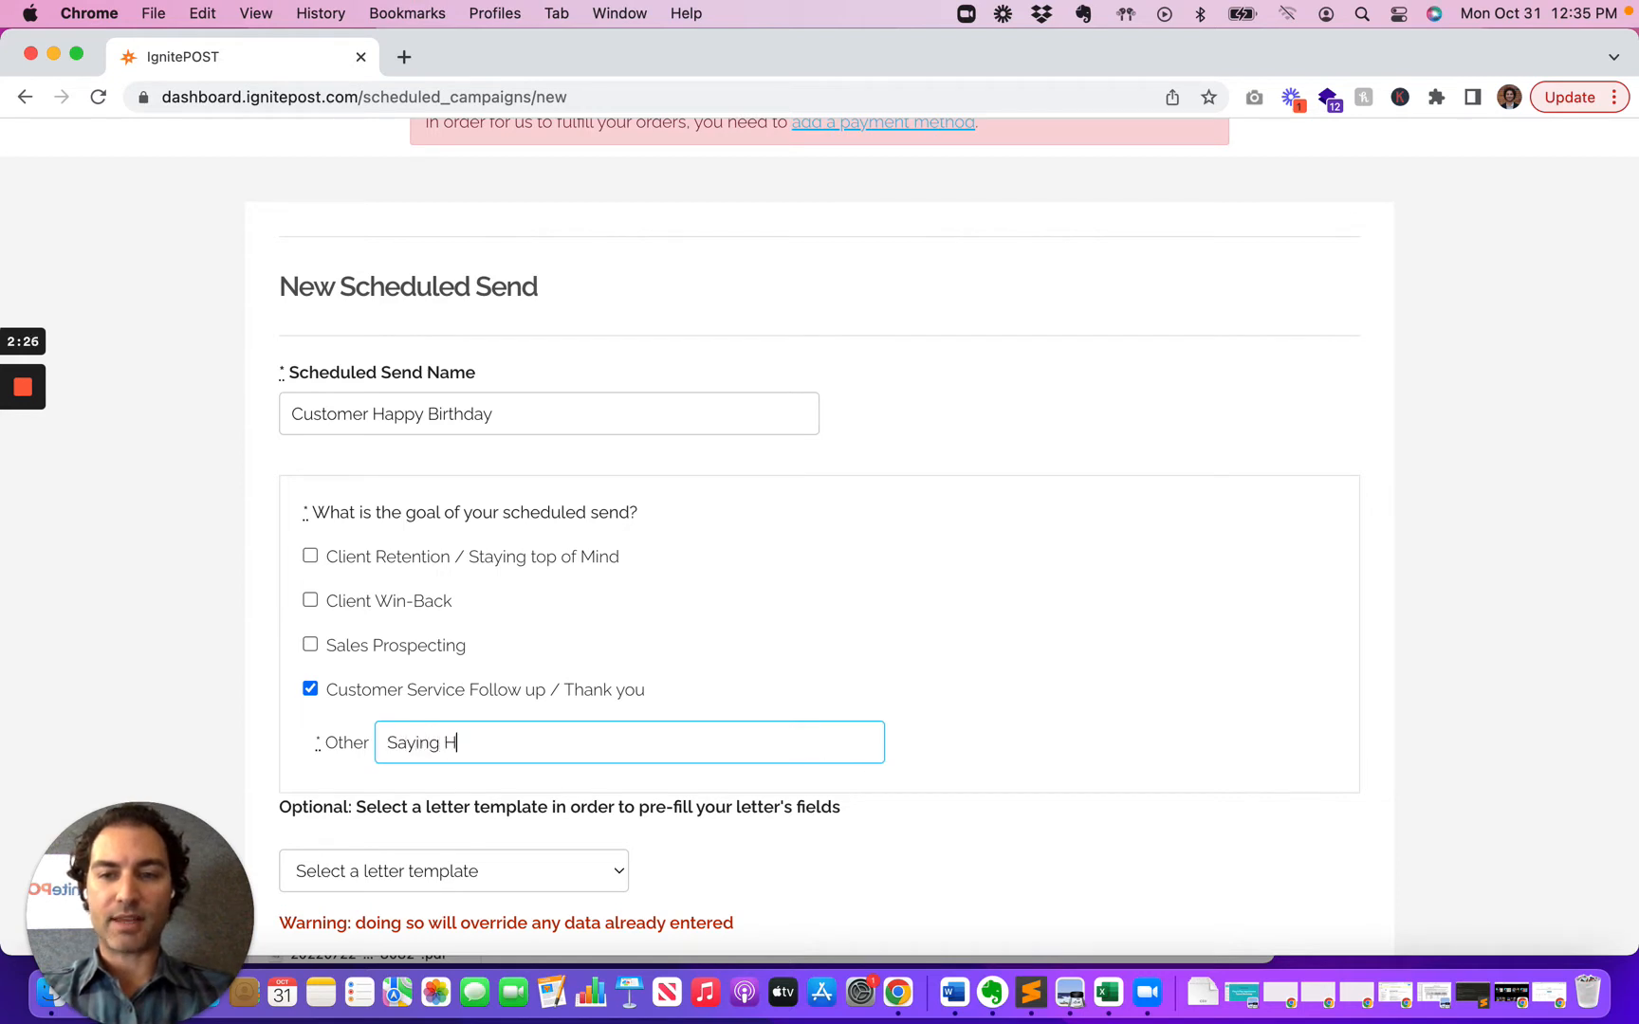
text(appy Birthday)
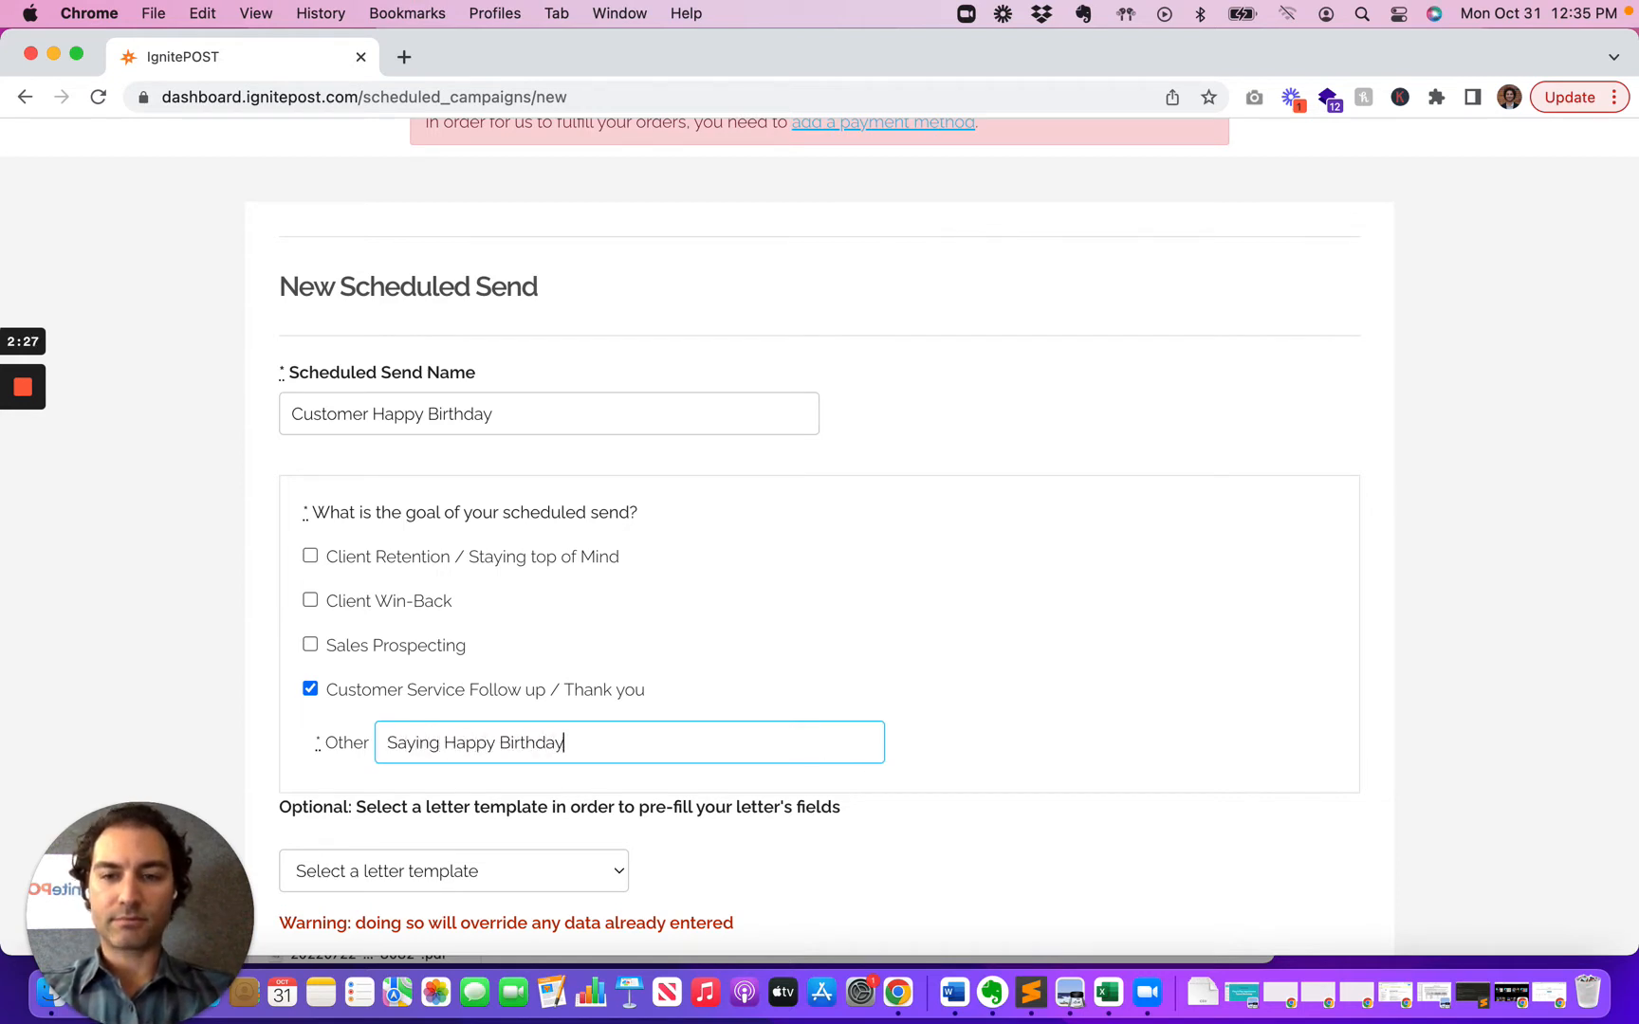
Step: Pre-fill the letter's fields with the Client Birthday Cards template
scroll(573, 751, down, 5)
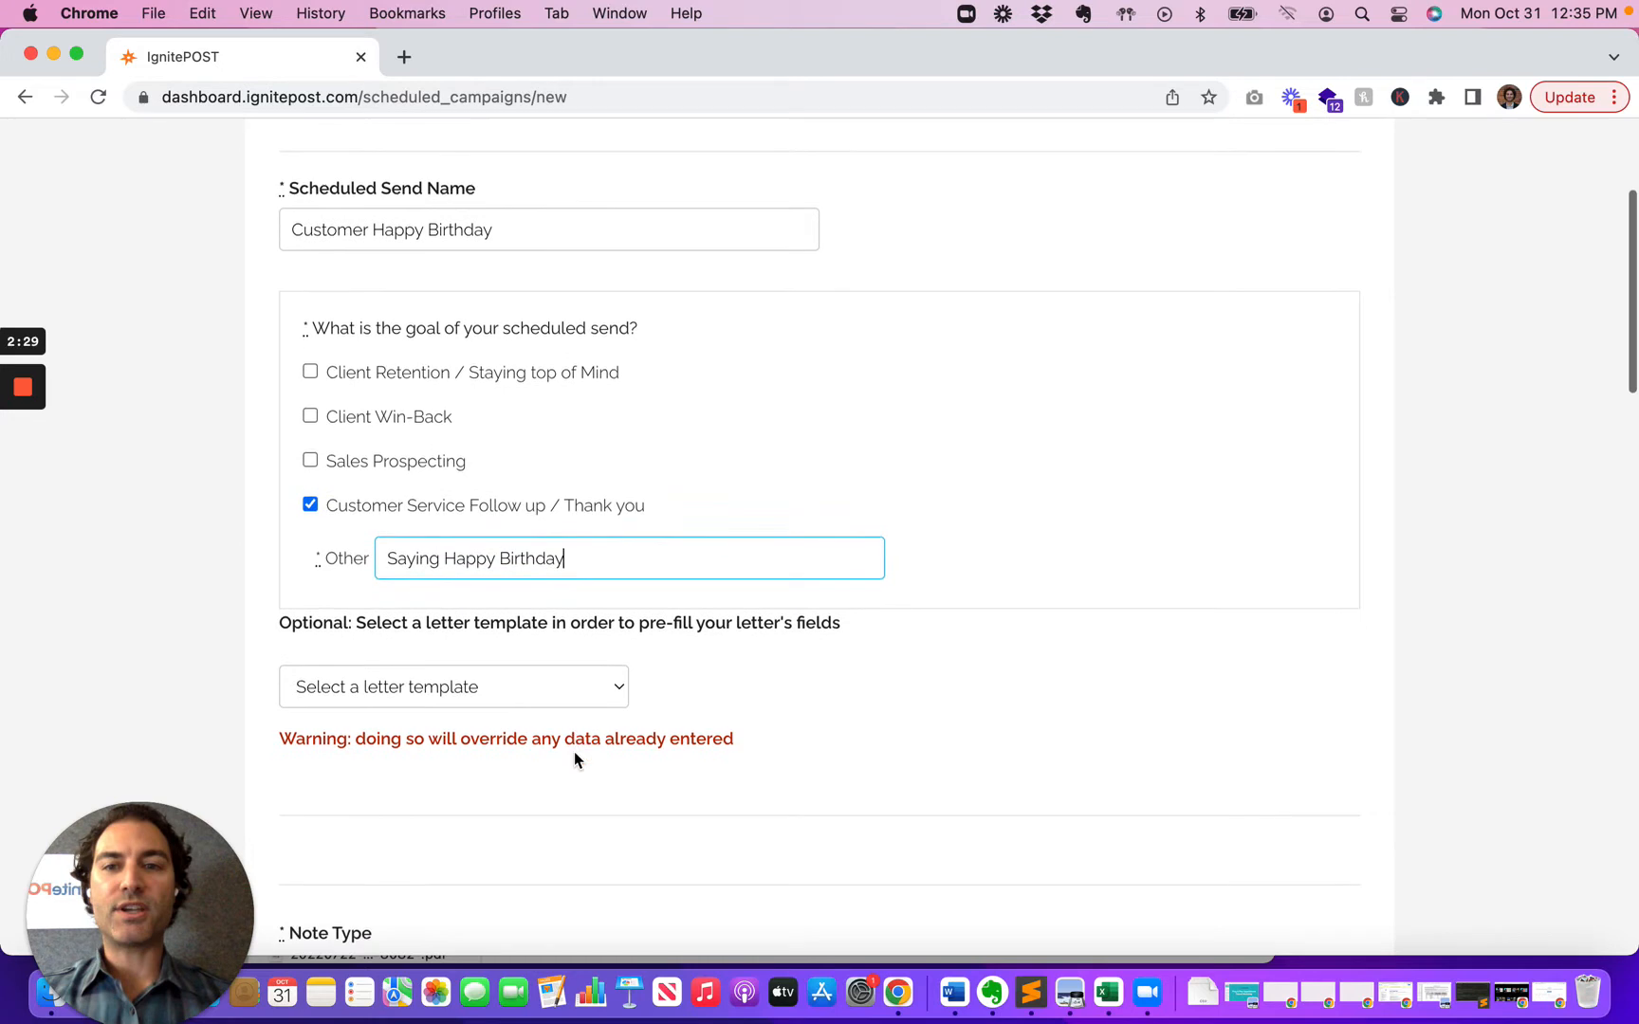
scroll(574, 751, down, 1)
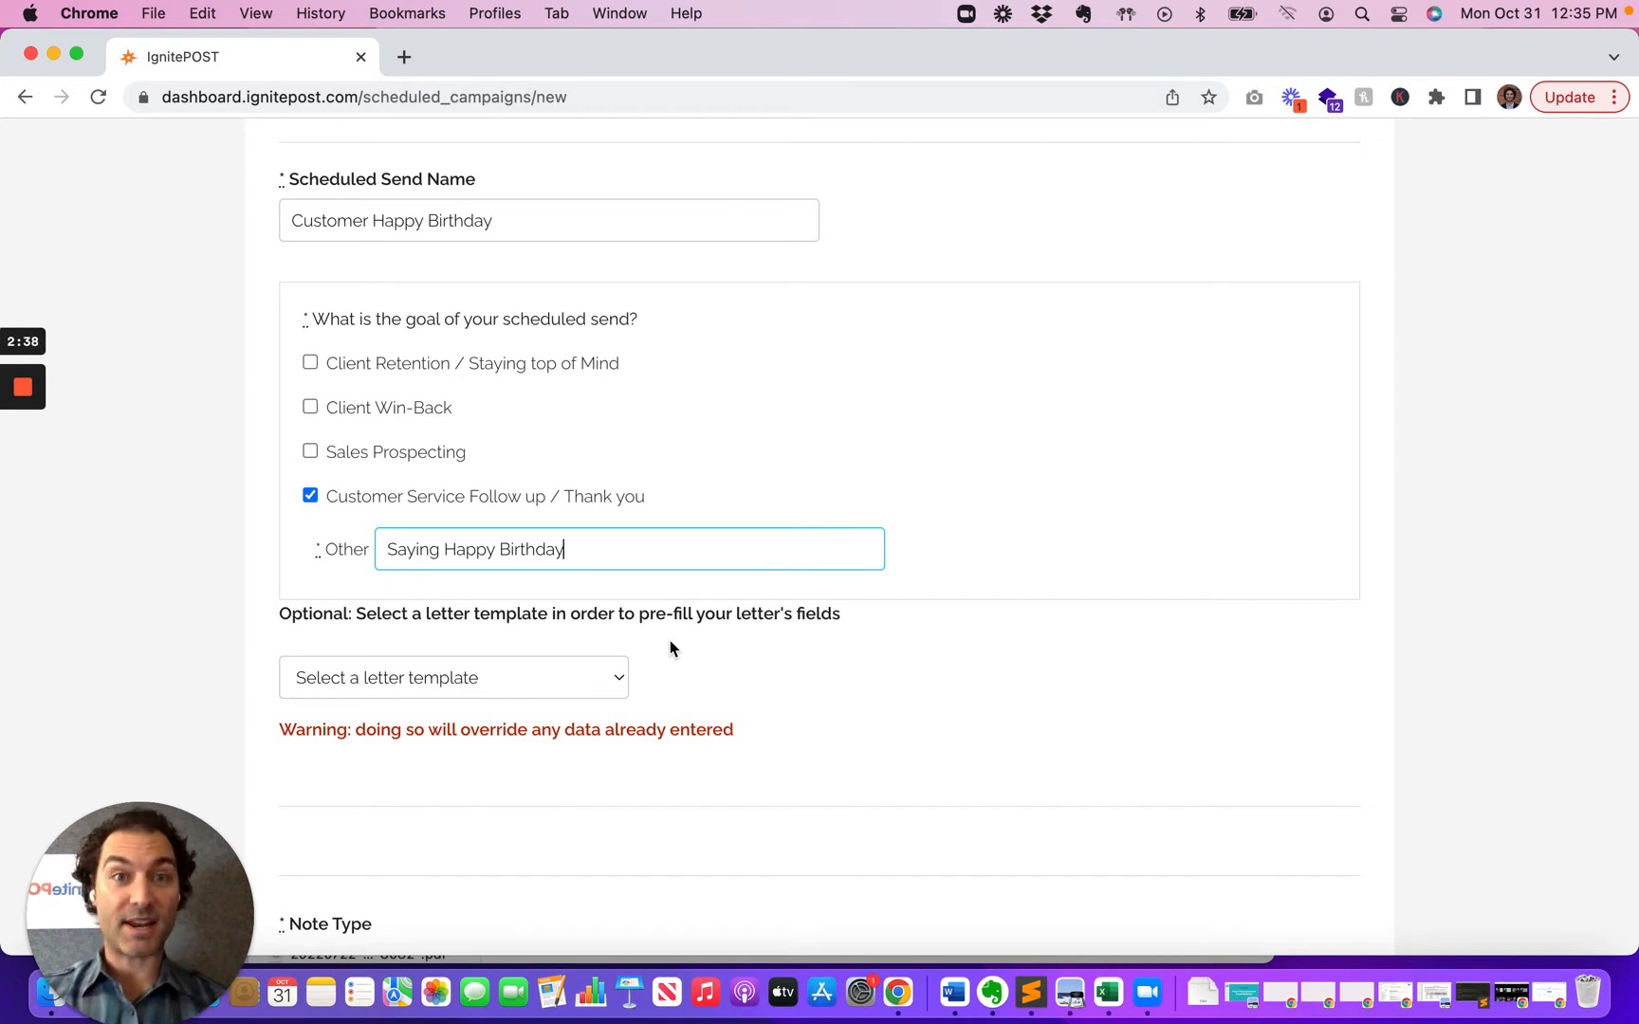
scroll(725, 656, down, 2)
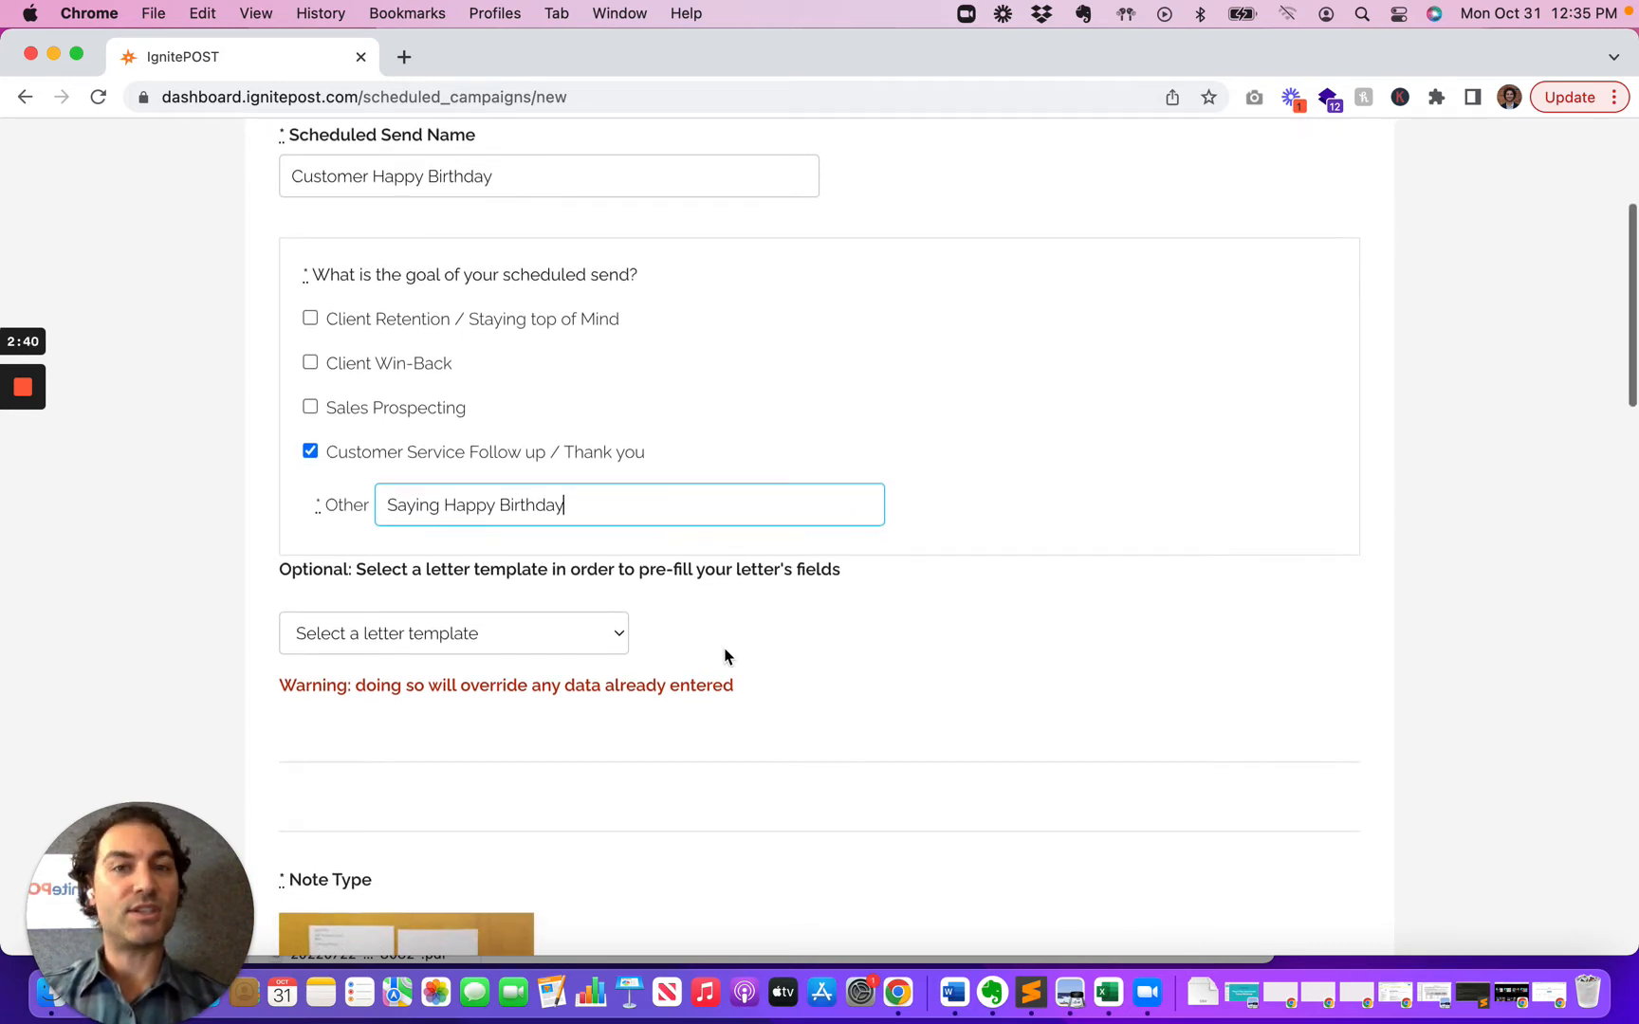
scroll(725, 657, down, 4)
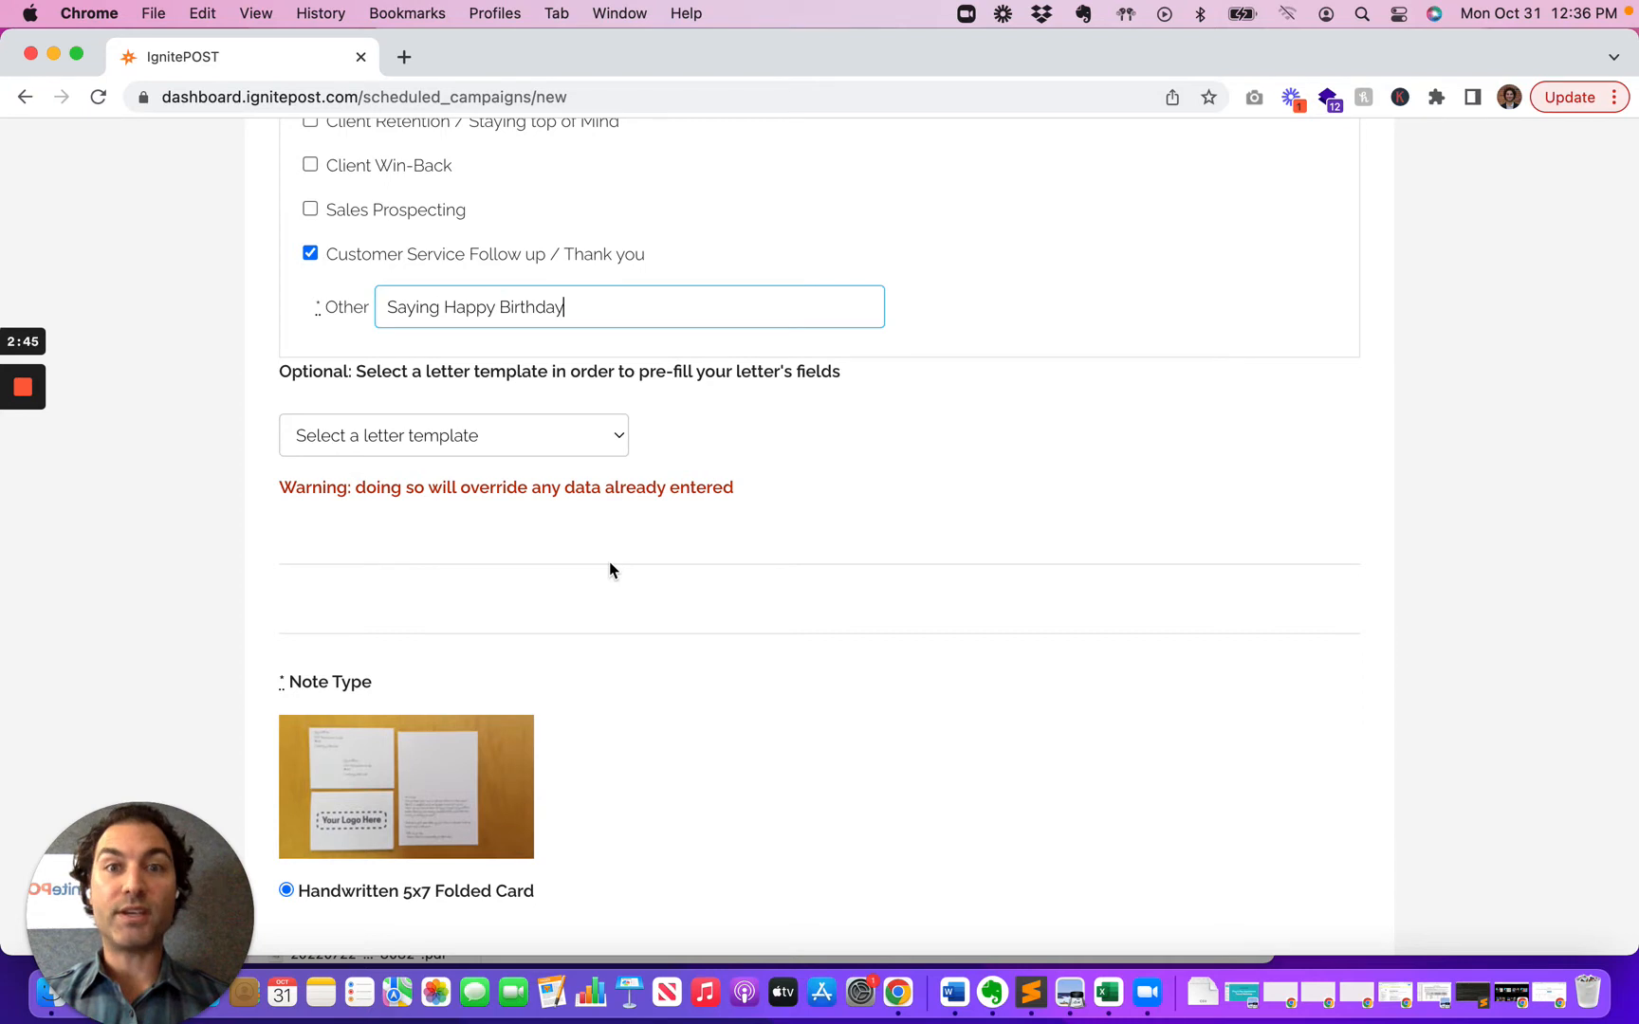
click(518, 441)
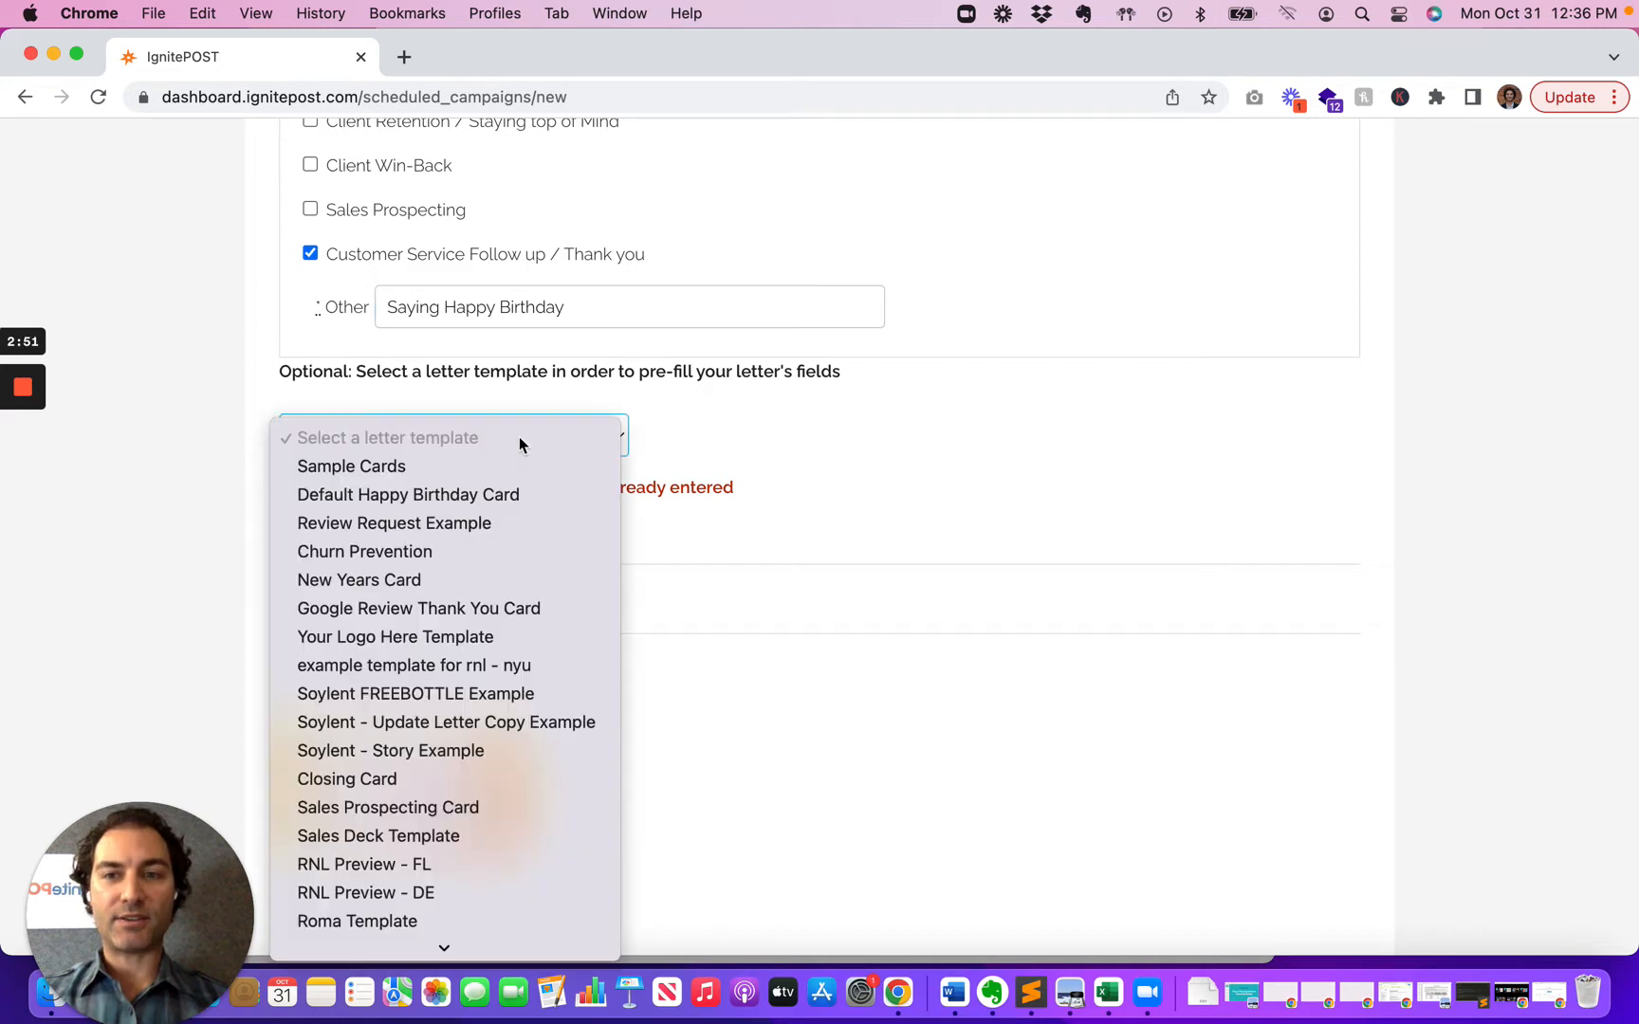
scroll(398, 581, down, 3)
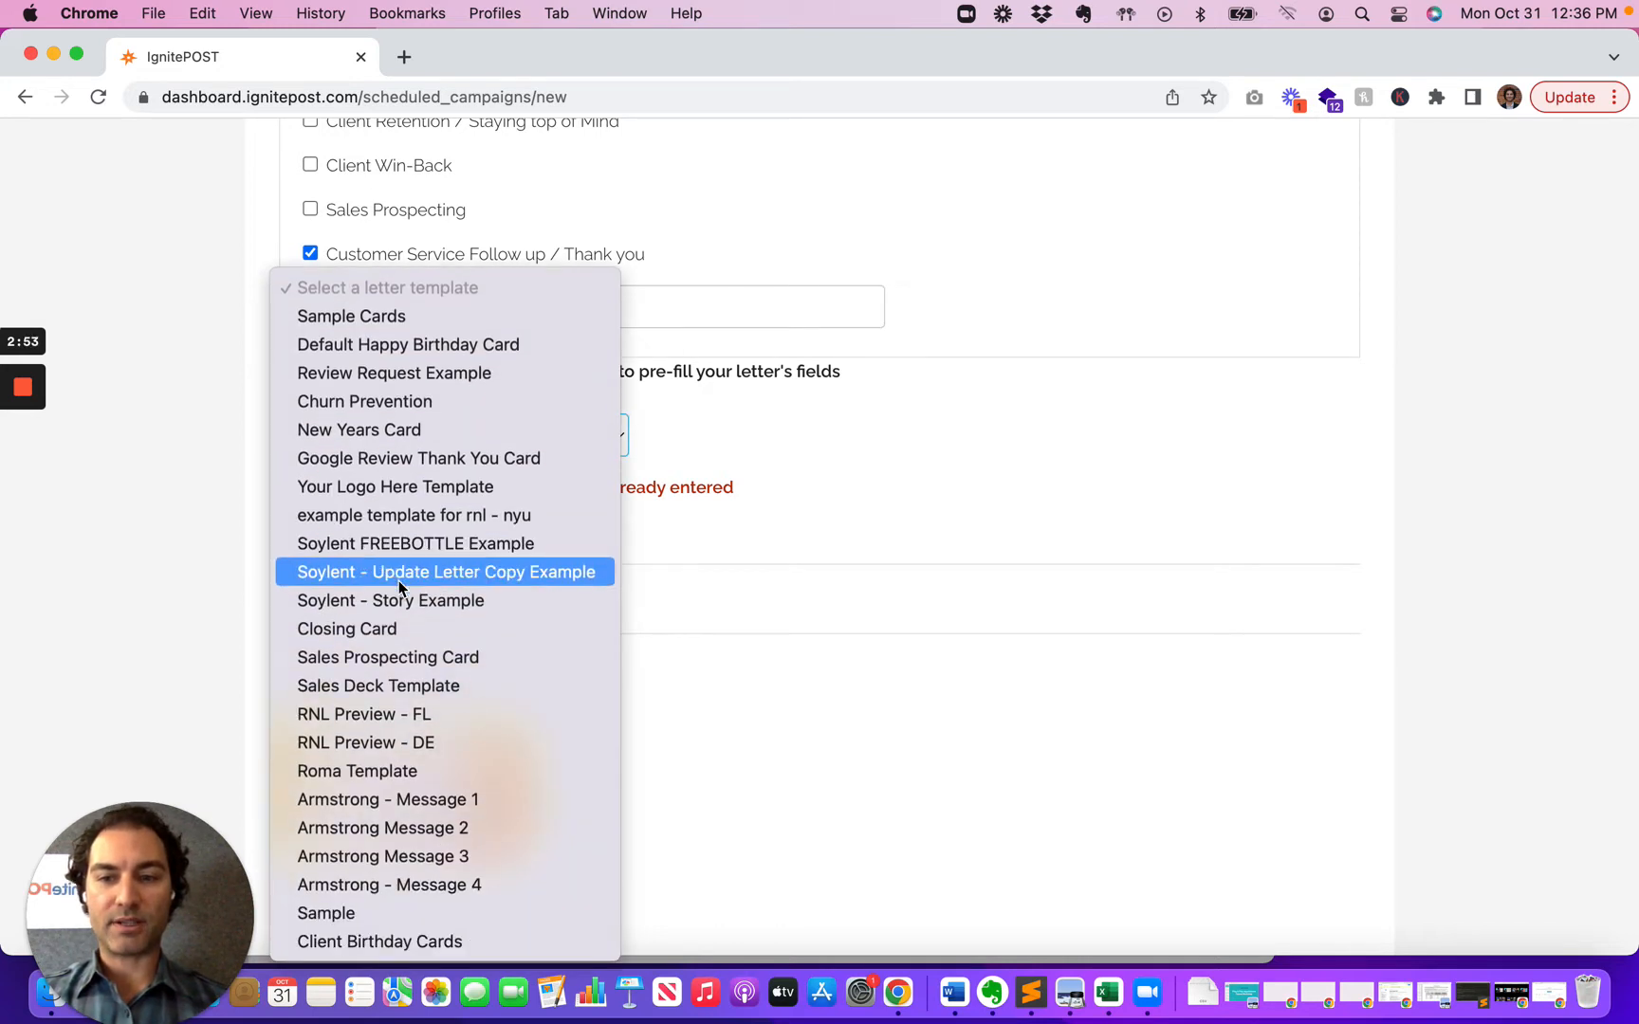
click(384, 940)
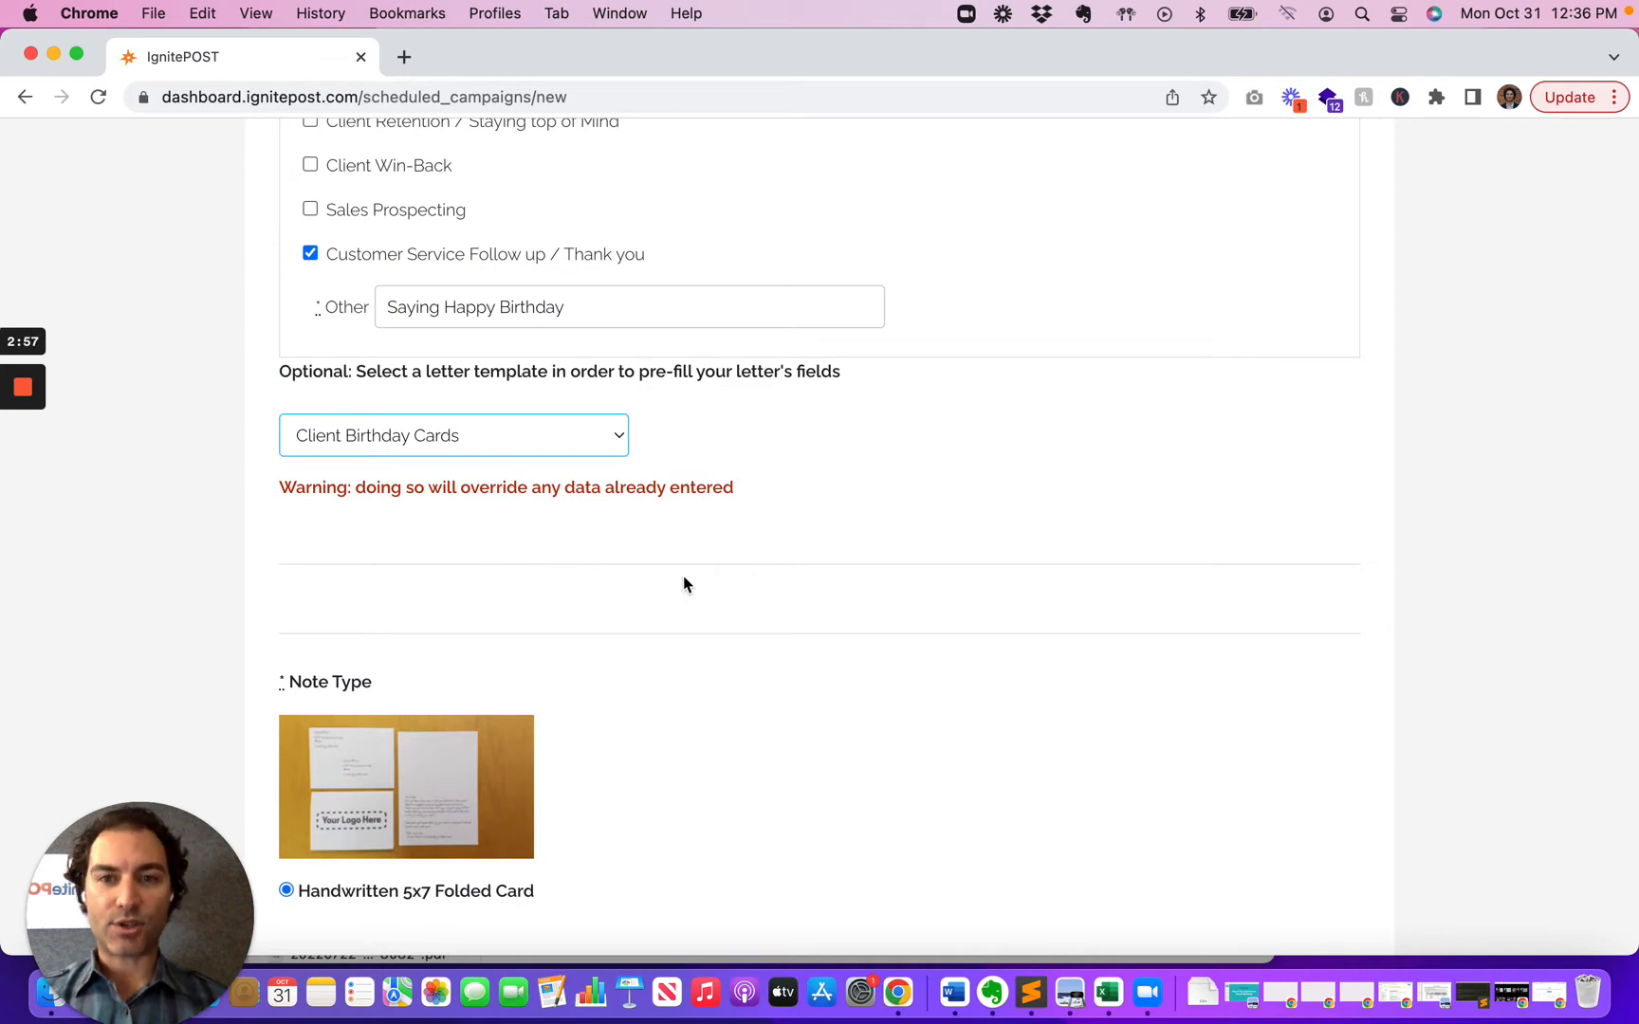
Step: Append the word "Hello" to the sender name in the return address and remove it again
scroll(683, 583, down, 3)
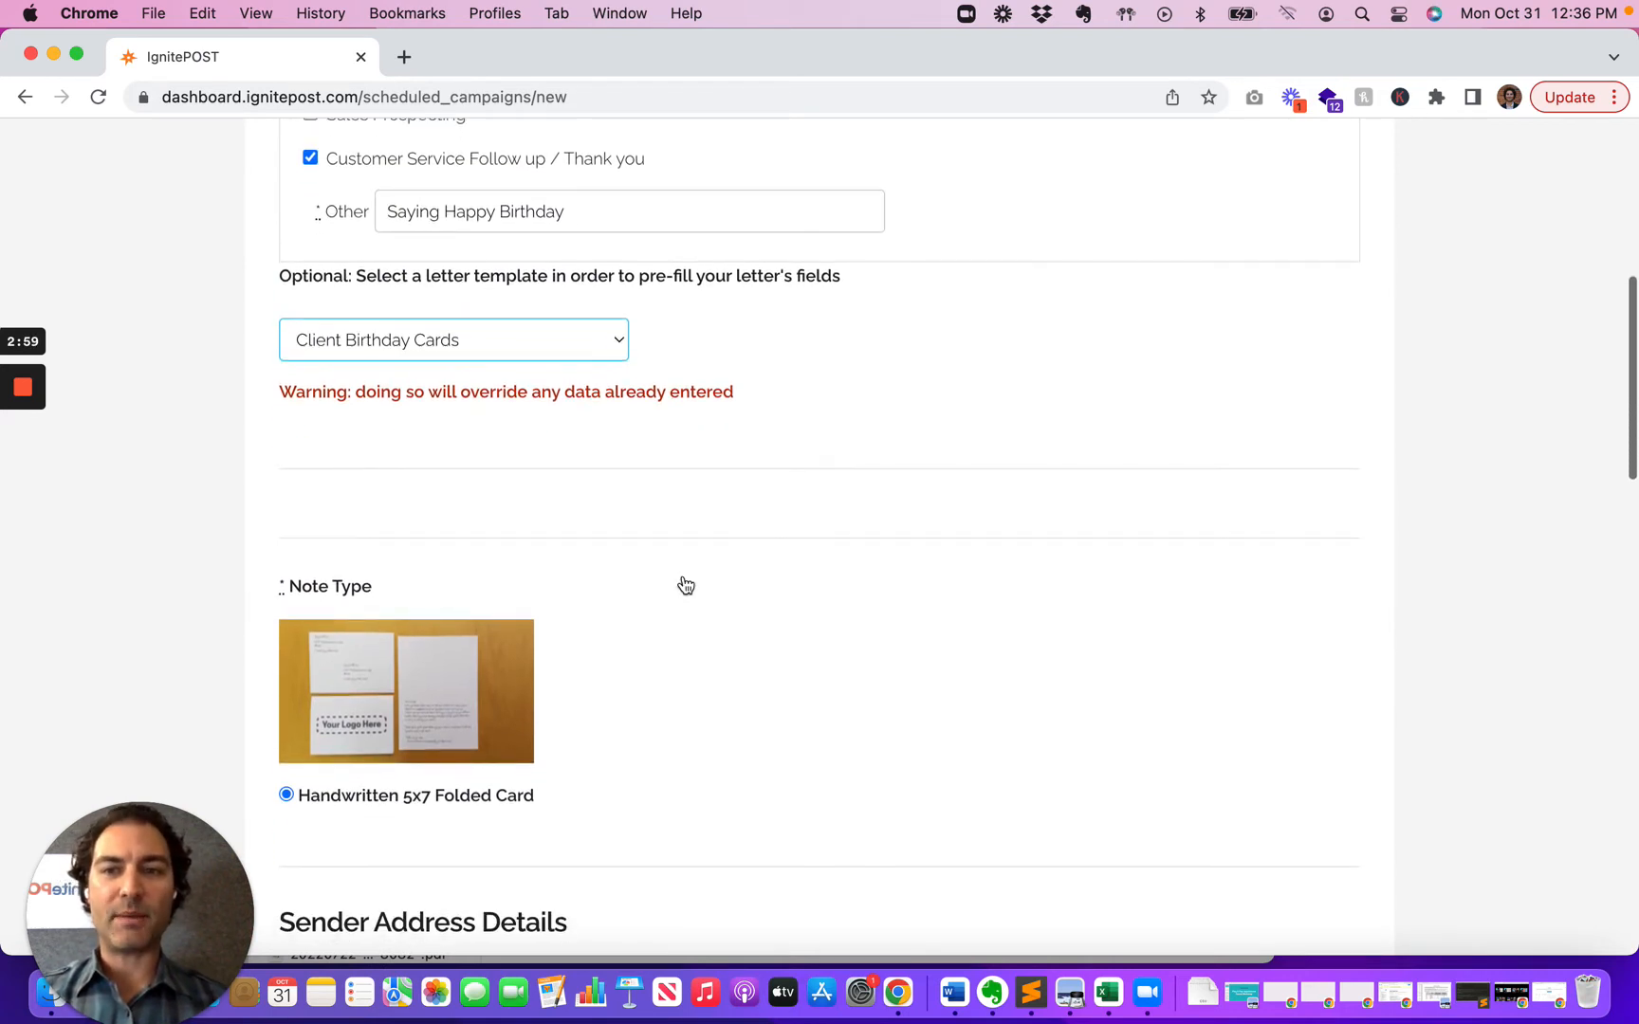
scroll(685, 582, down, 1)
scroll(683, 580, down, 5)
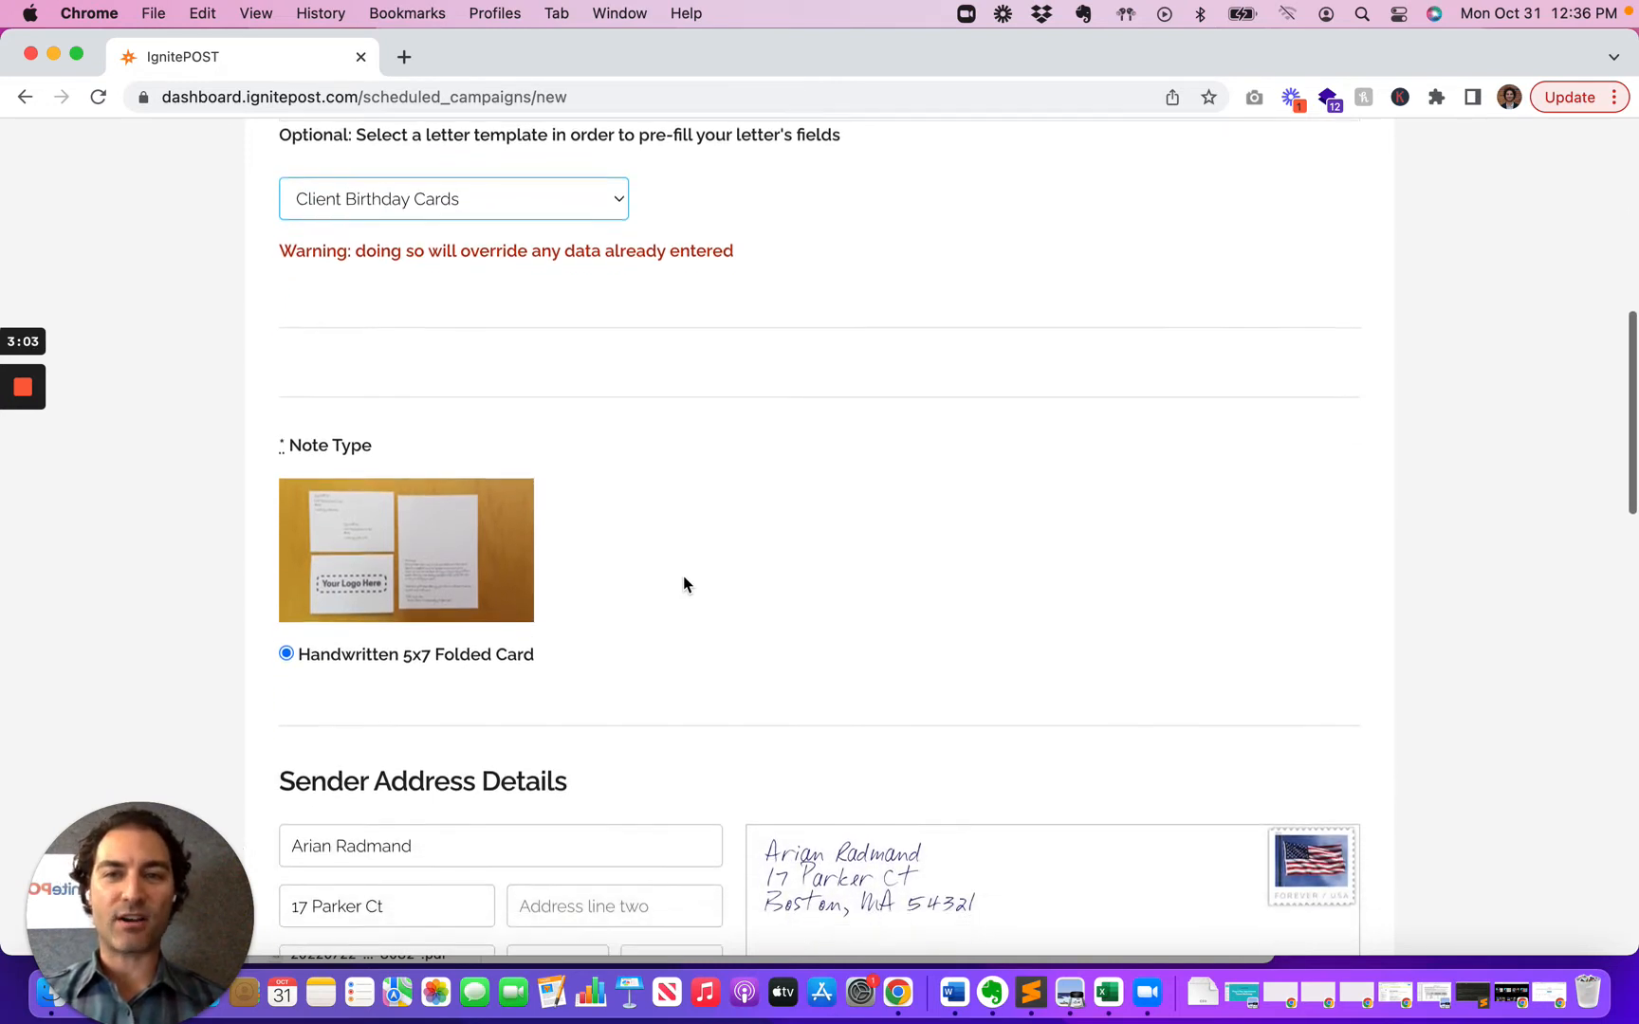
scroll(682, 577, down, 8)
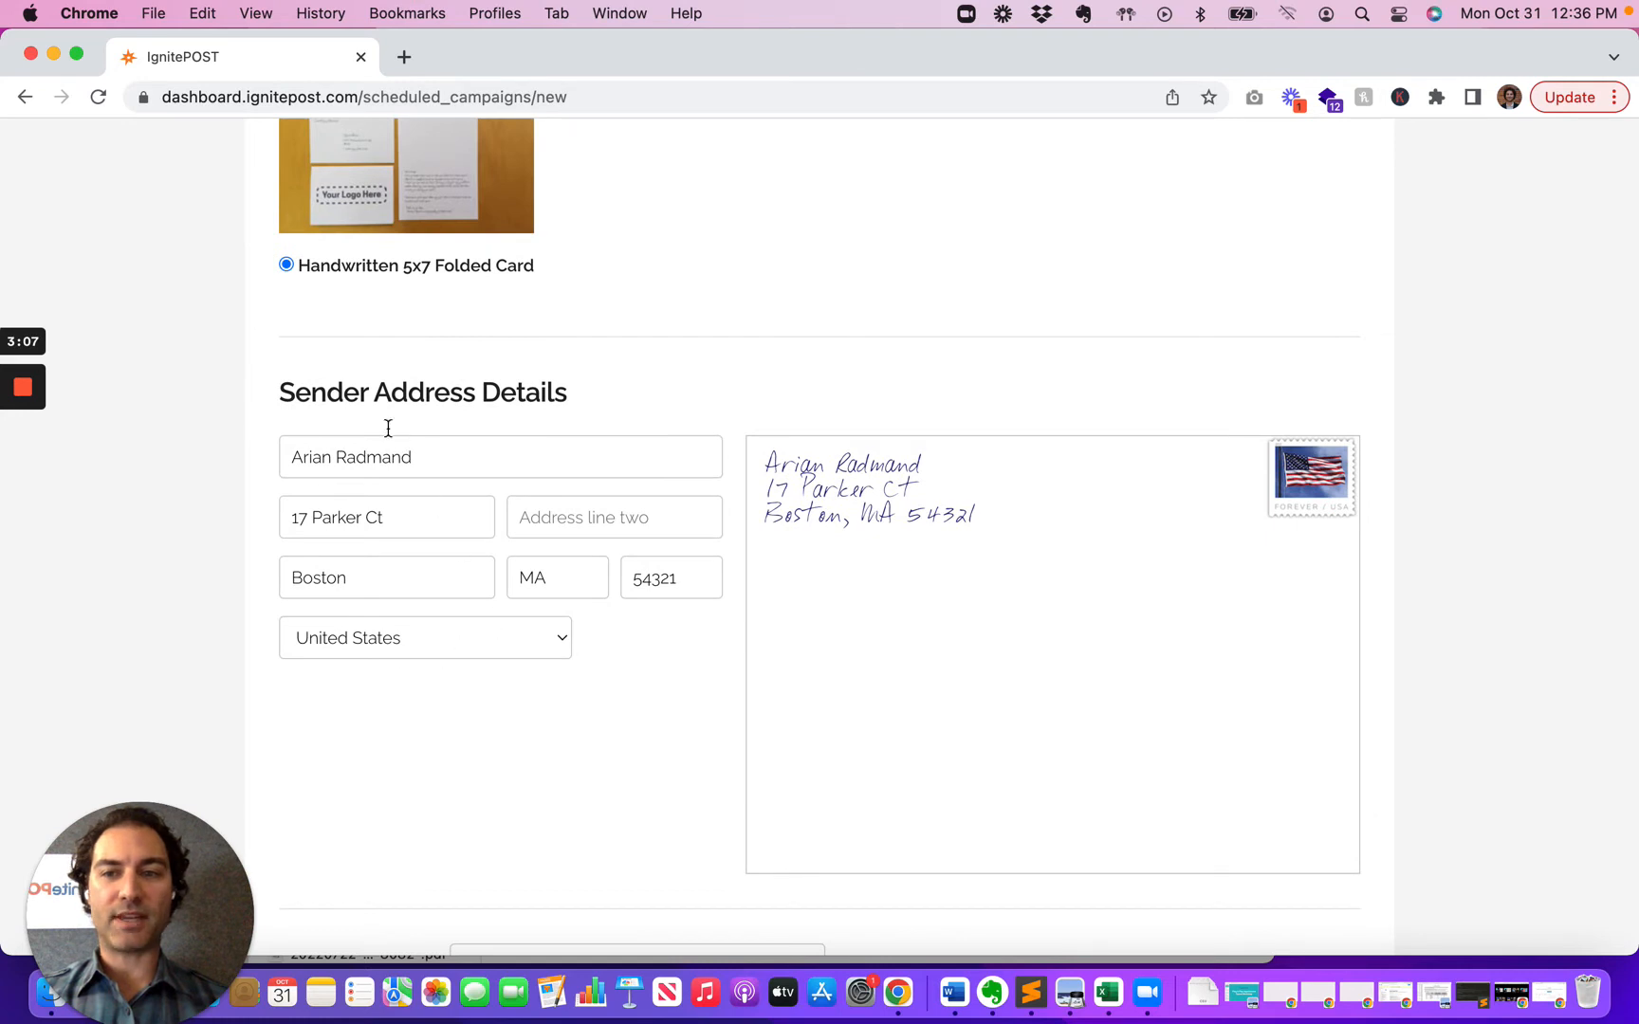
click(447, 460)
text(Hello)
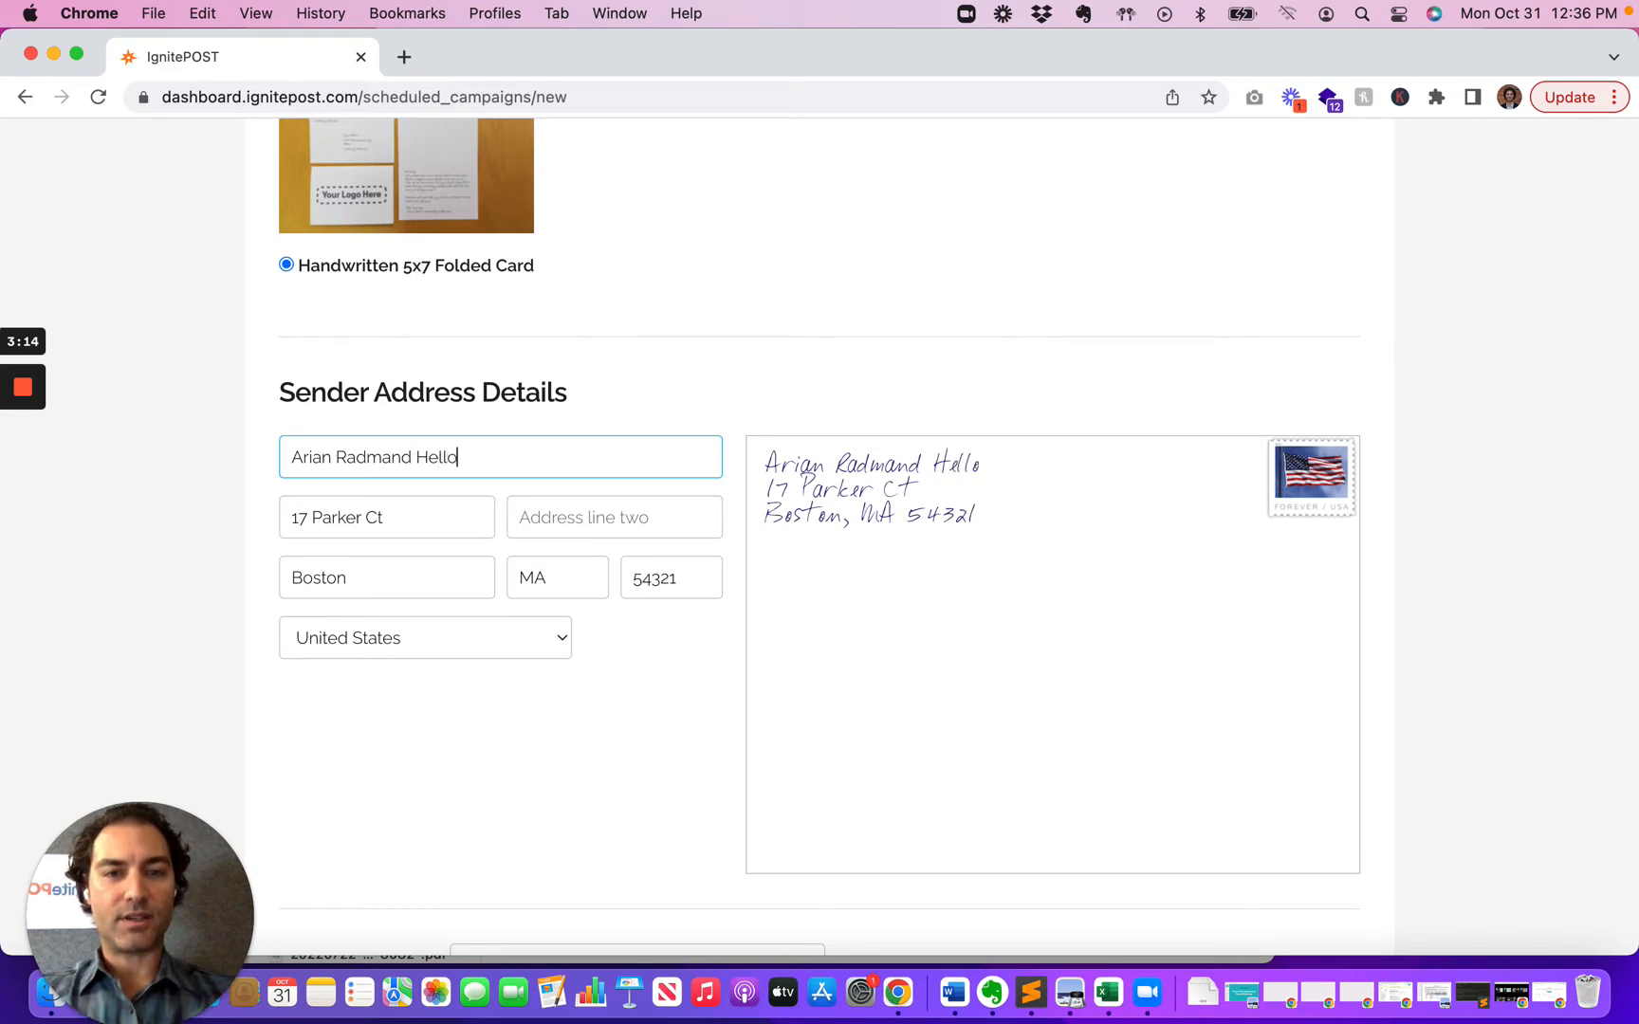
key(BackSpace)
key(BackSpace)
key(BackSpace)
key(BackSpace)
key(BackSpace)
key(BackSpace)
Step: Enlarge the message box so the whole birthday message fits inside it
scroll(588, 618, down, 1)
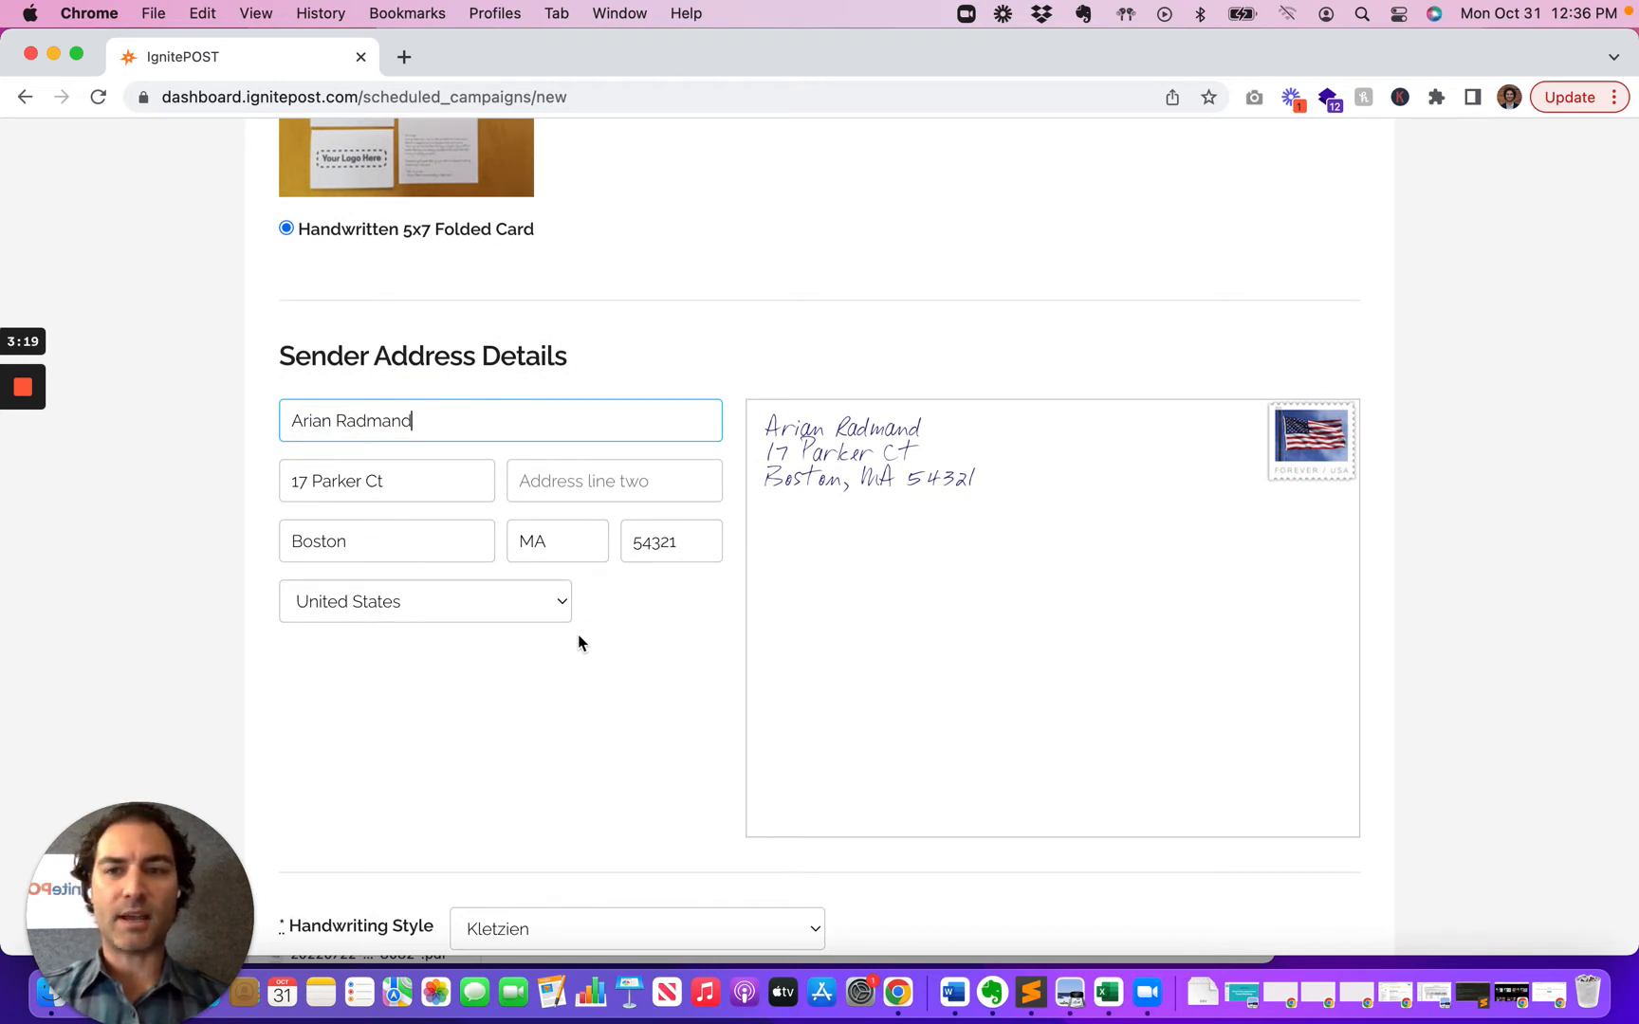
scroll(417, 451, down, 1)
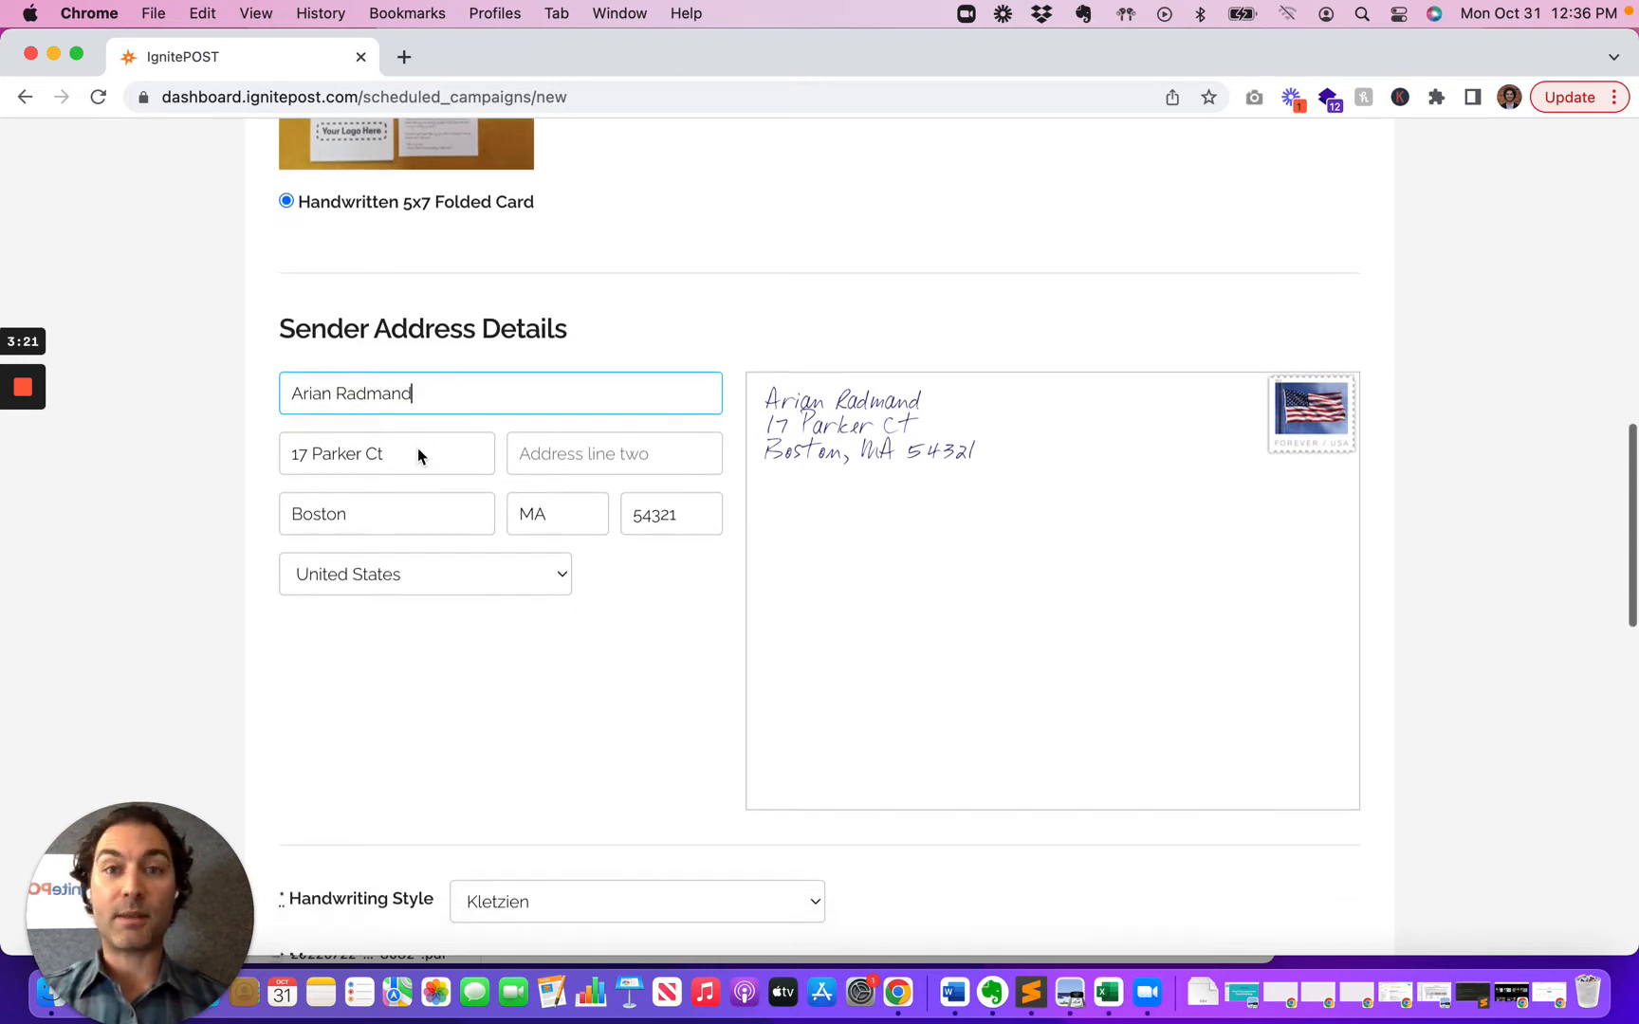
scroll(417, 453, down, 3)
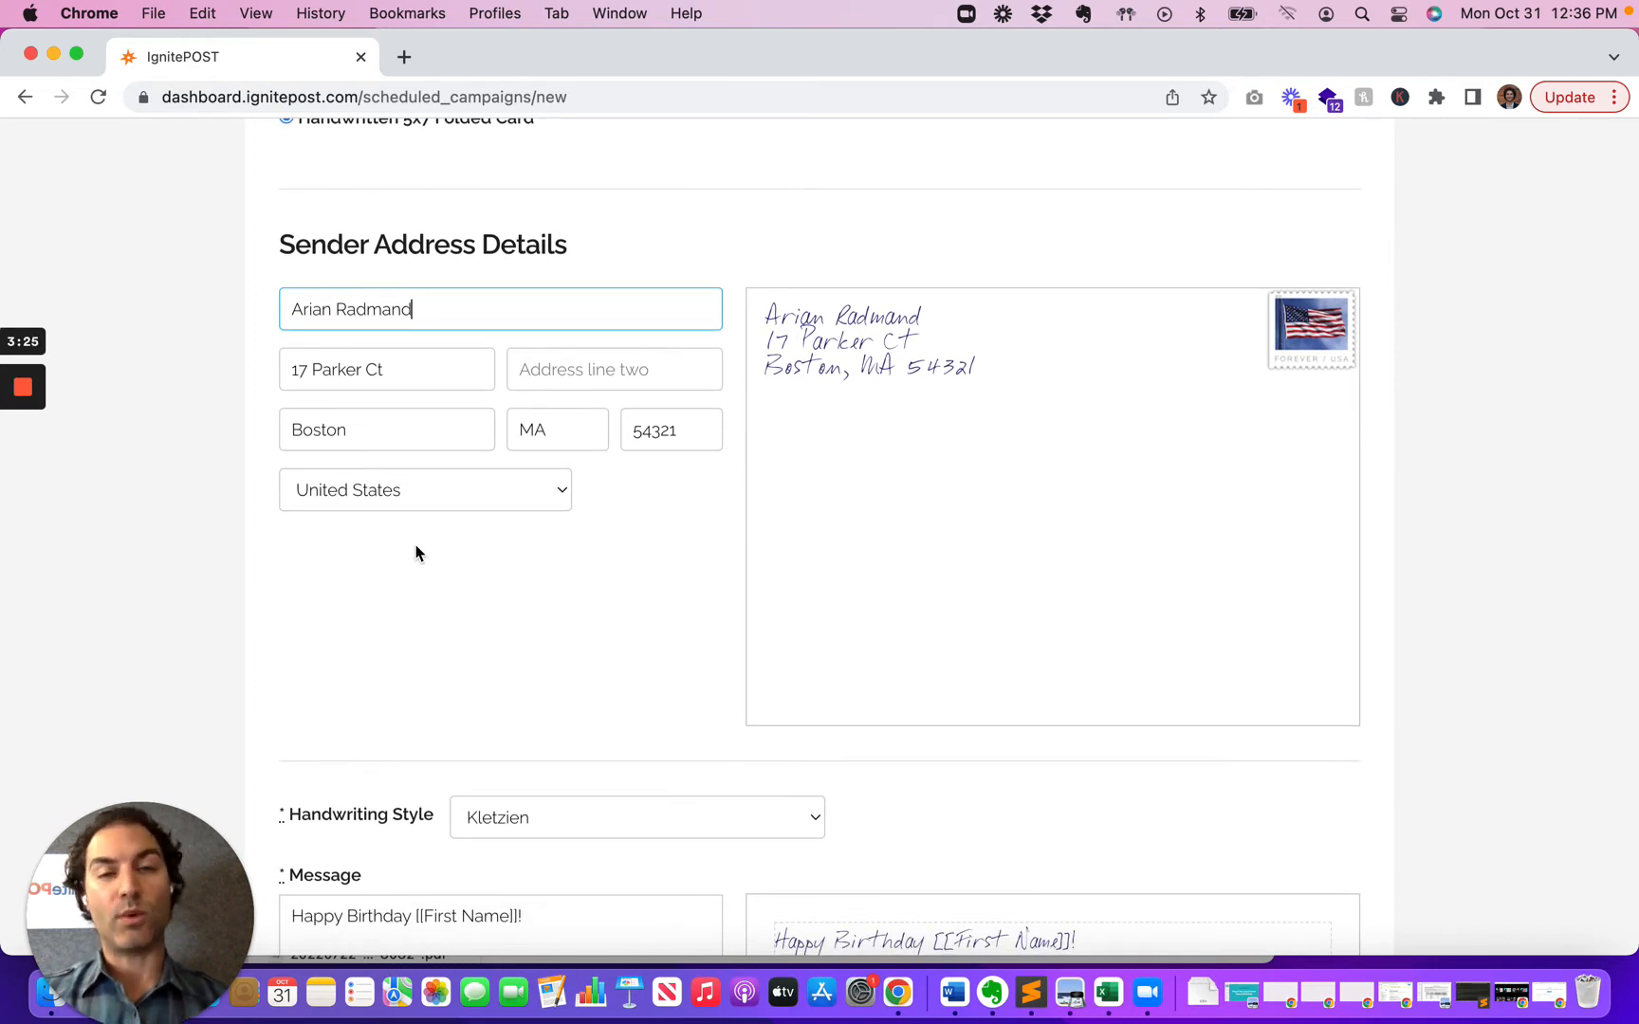
scroll(416, 553, down, 2)
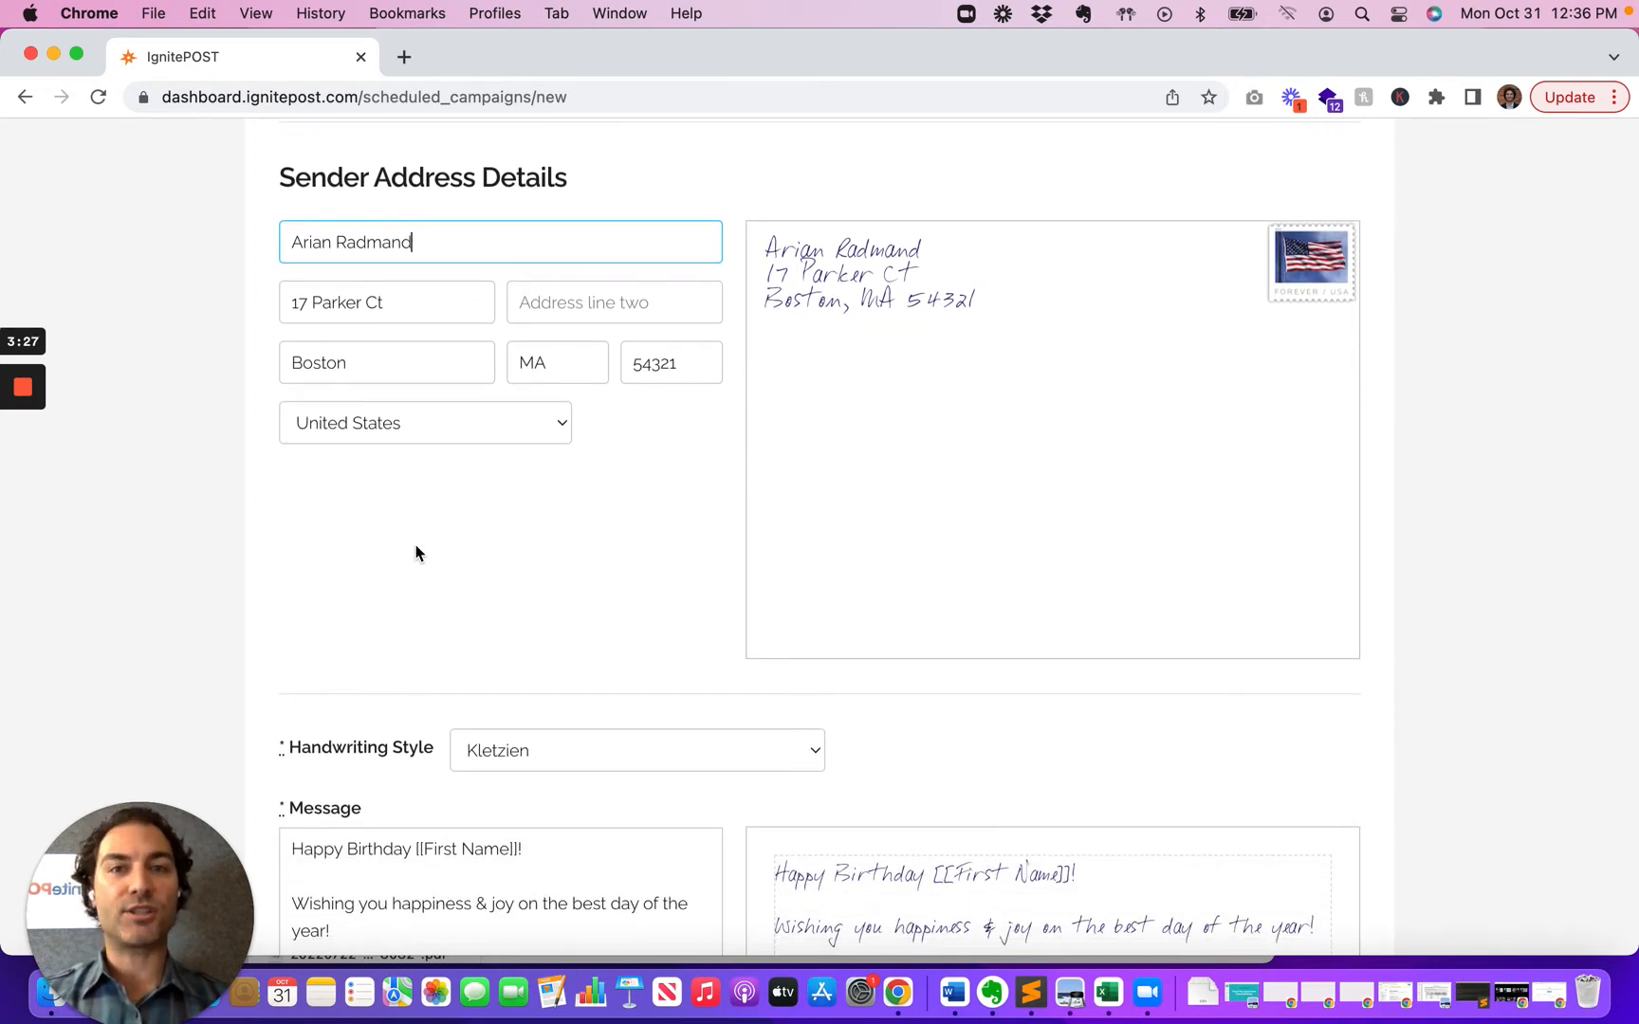
scroll(416, 553, down, 10)
scroll(415, 548, up, 5)
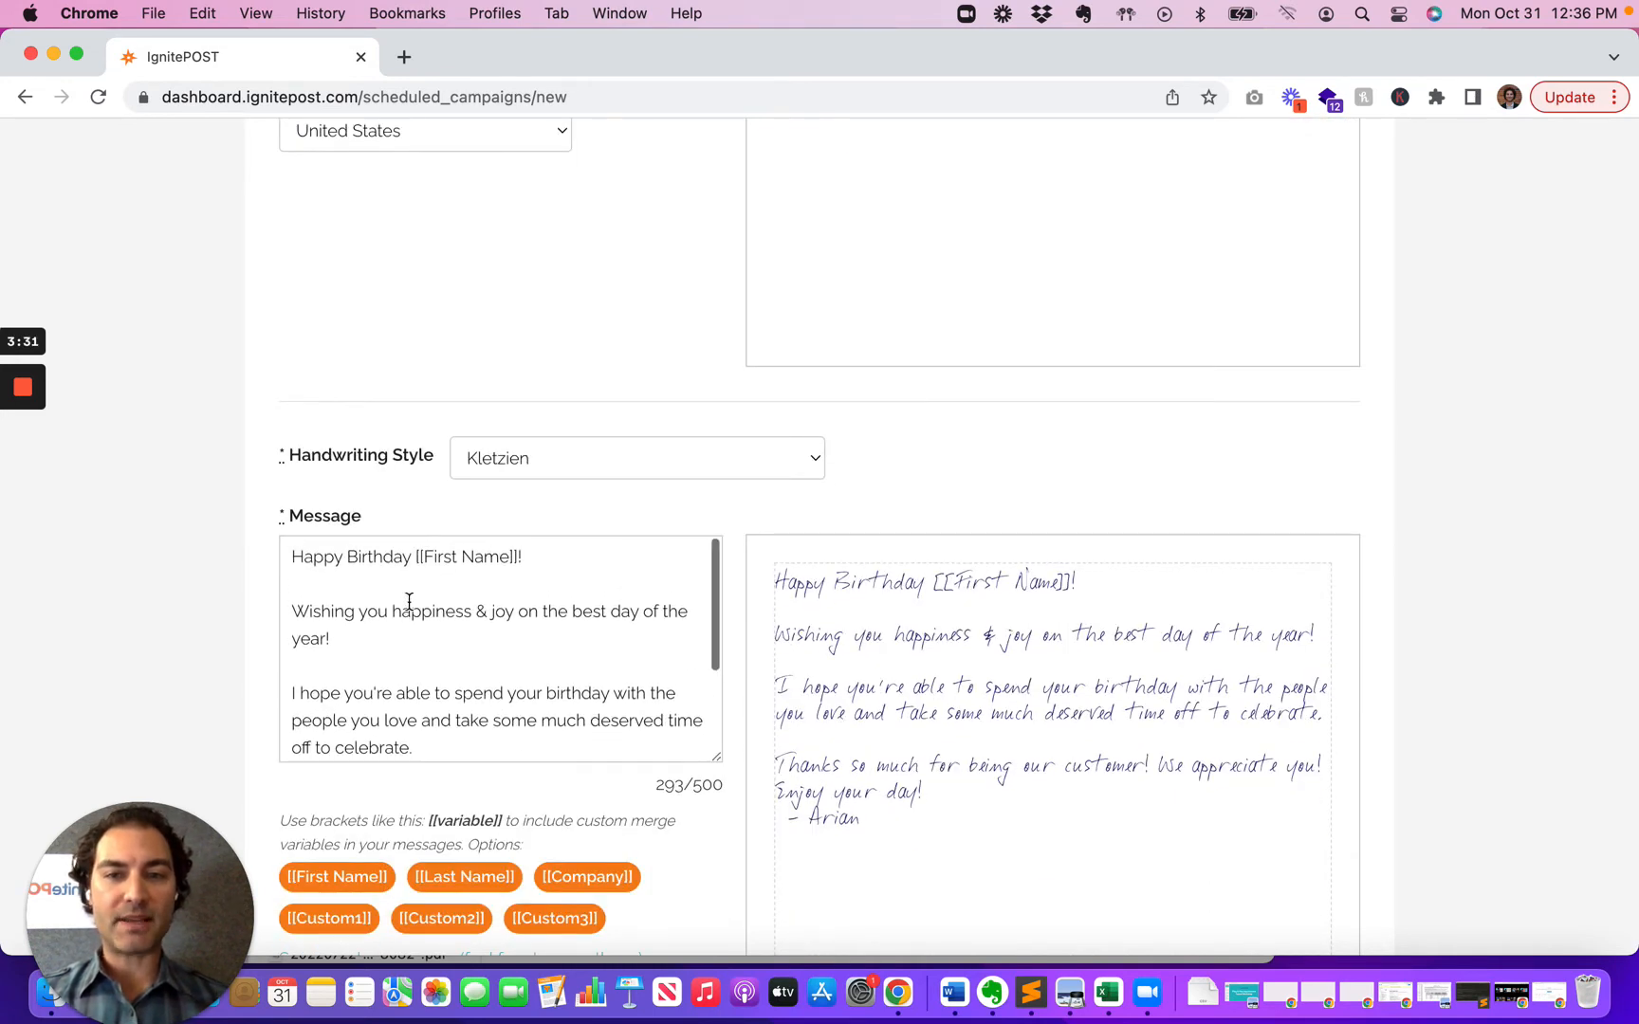
scroll(119, 559, down, 8)
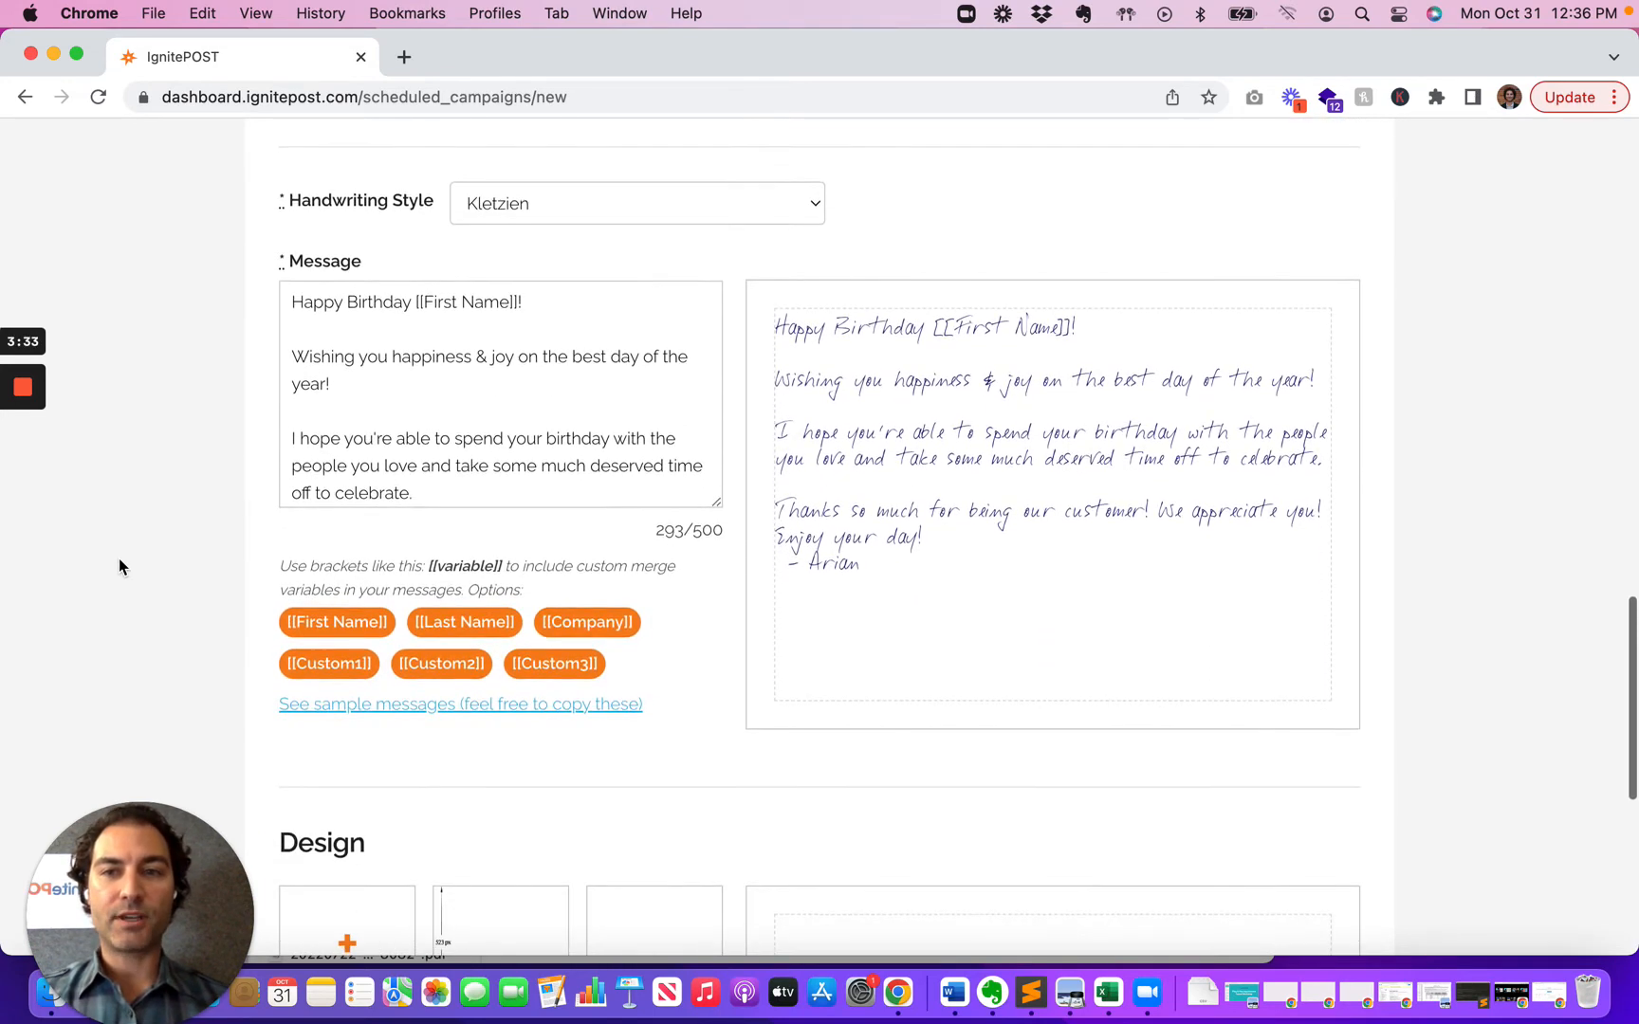
click(301, 311)
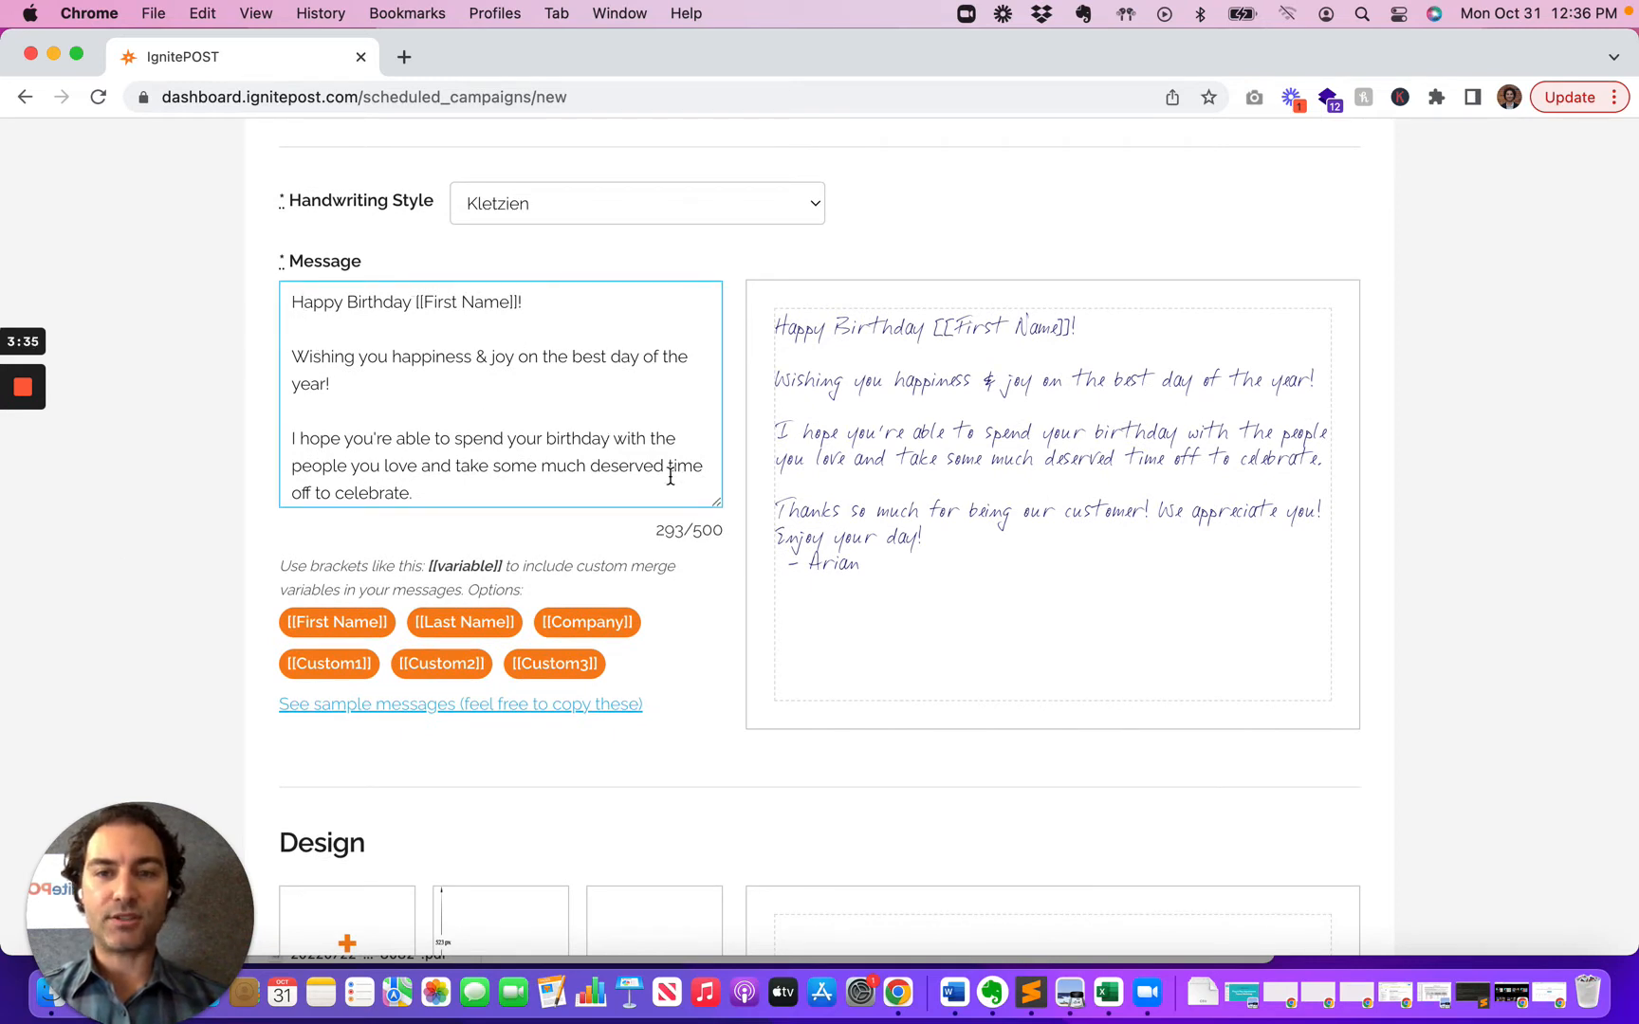
drag(717, 505, 733, 620)
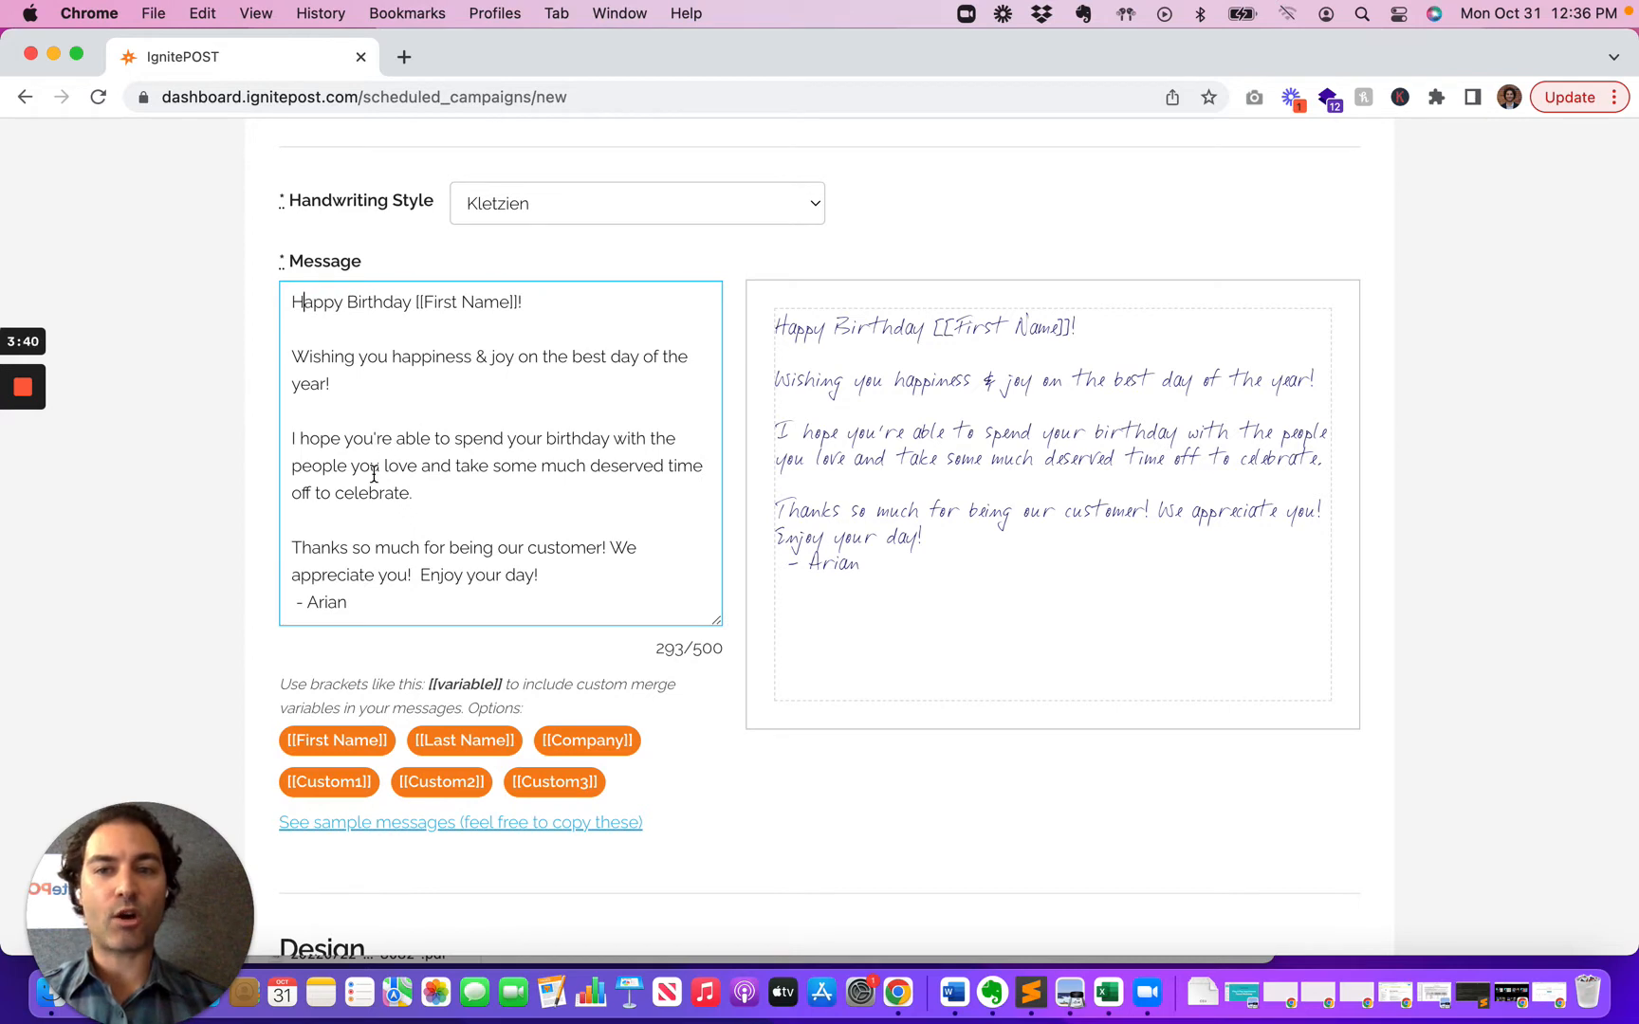
Step: Add a line reading "ABC Consulting" beneath the signature in the card message
scroll(374, 474, down, 1)
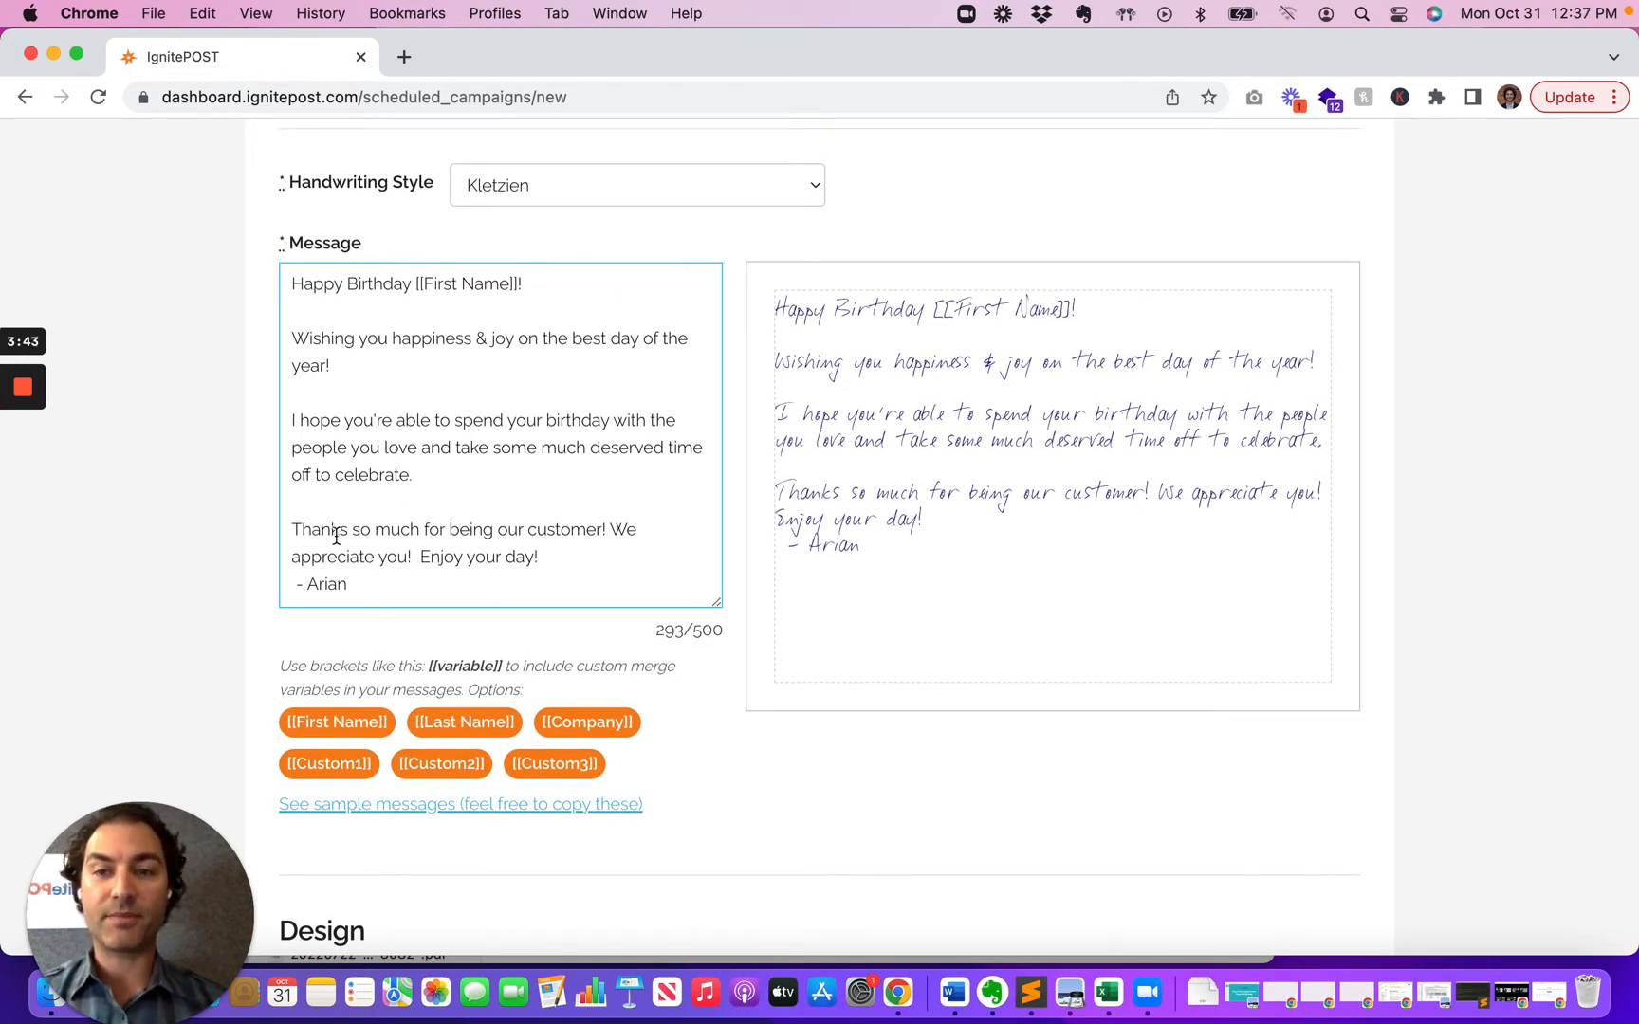
scroll(351, 535, down, 1)
scroll(353, 534, up, 1)
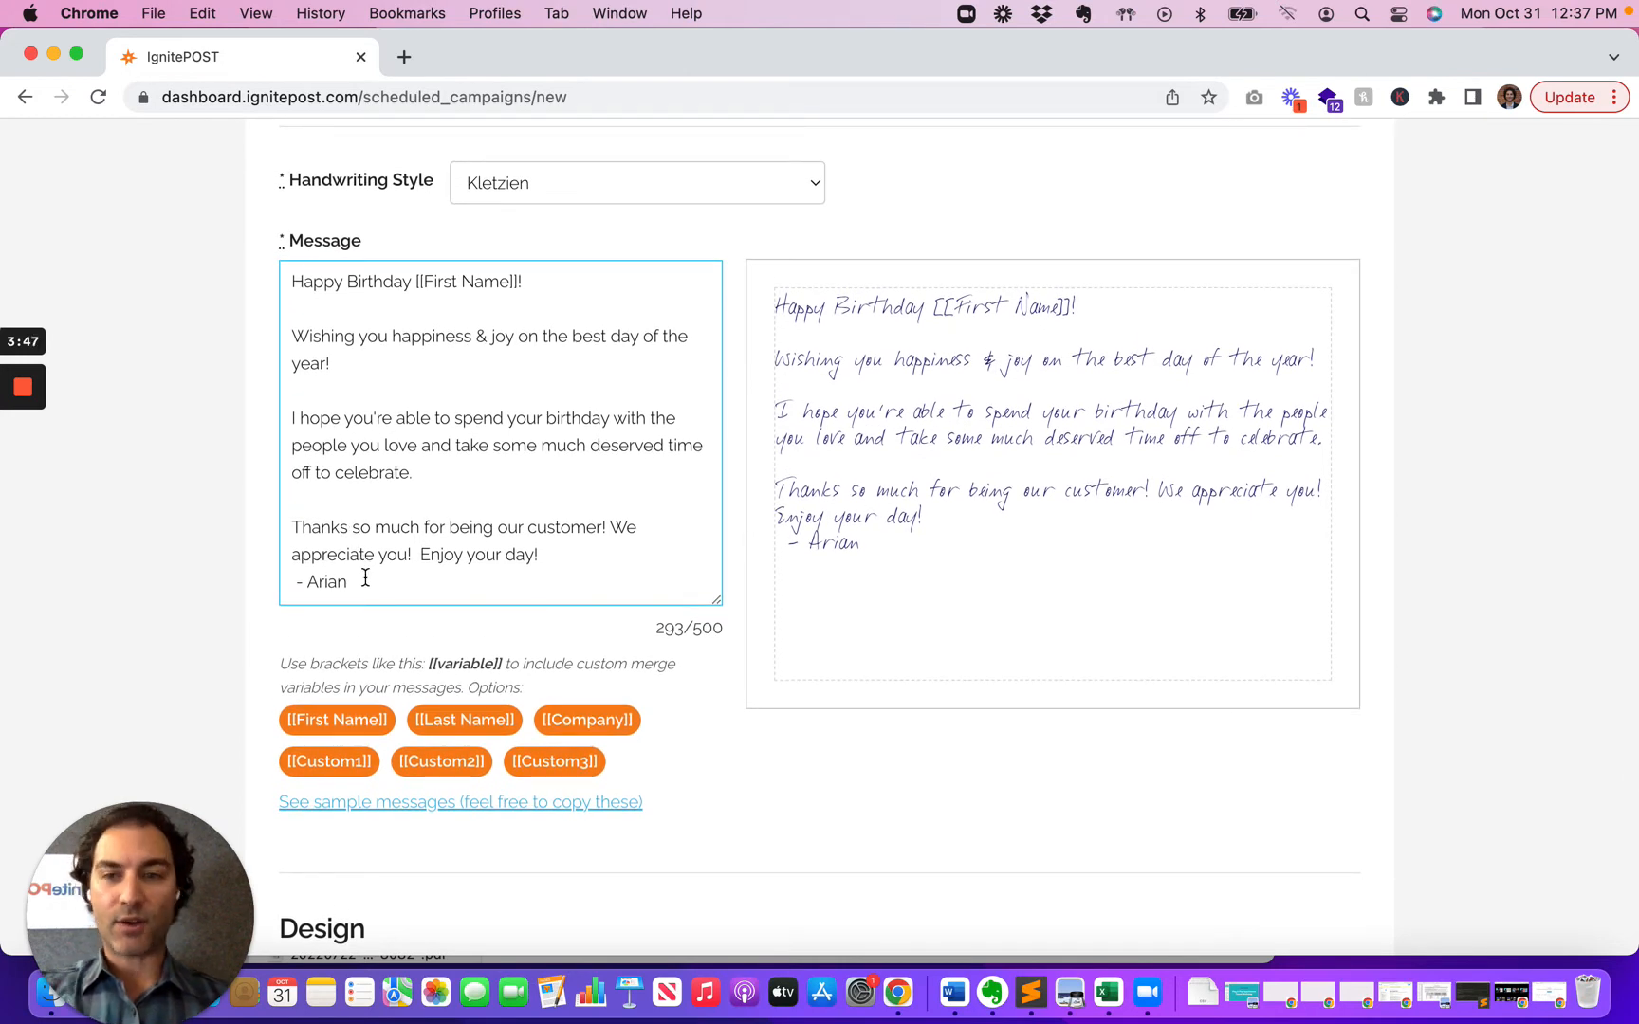
key(Return)
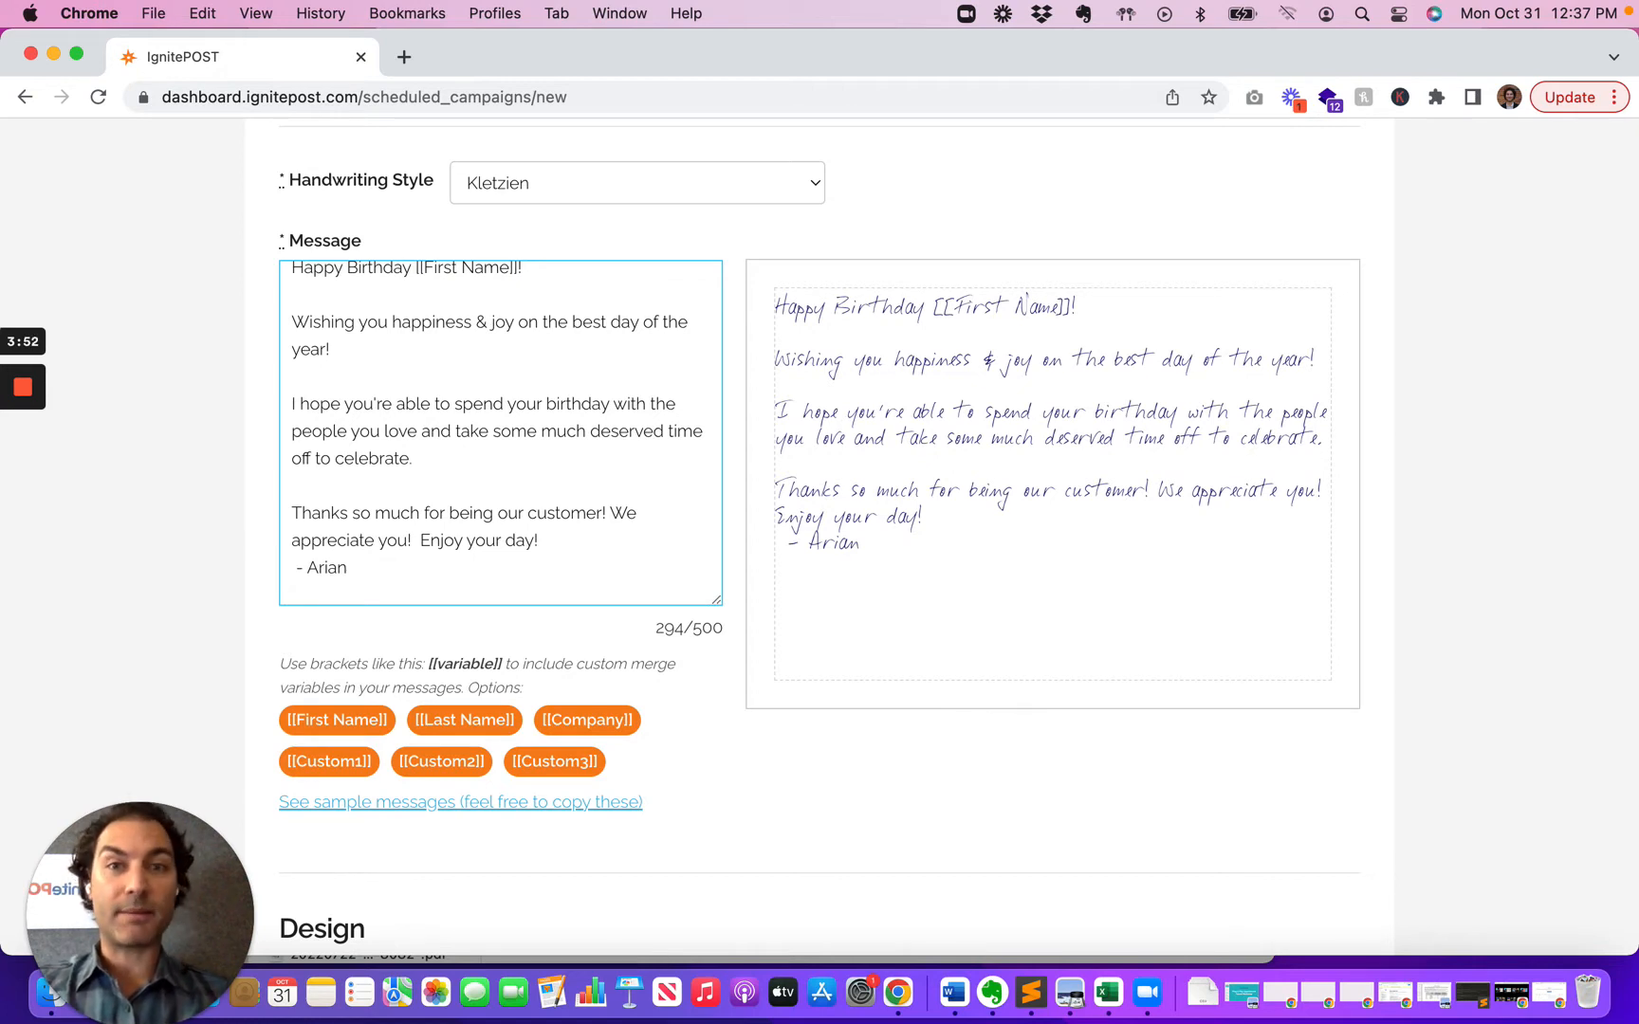
text(ABC Consulting)
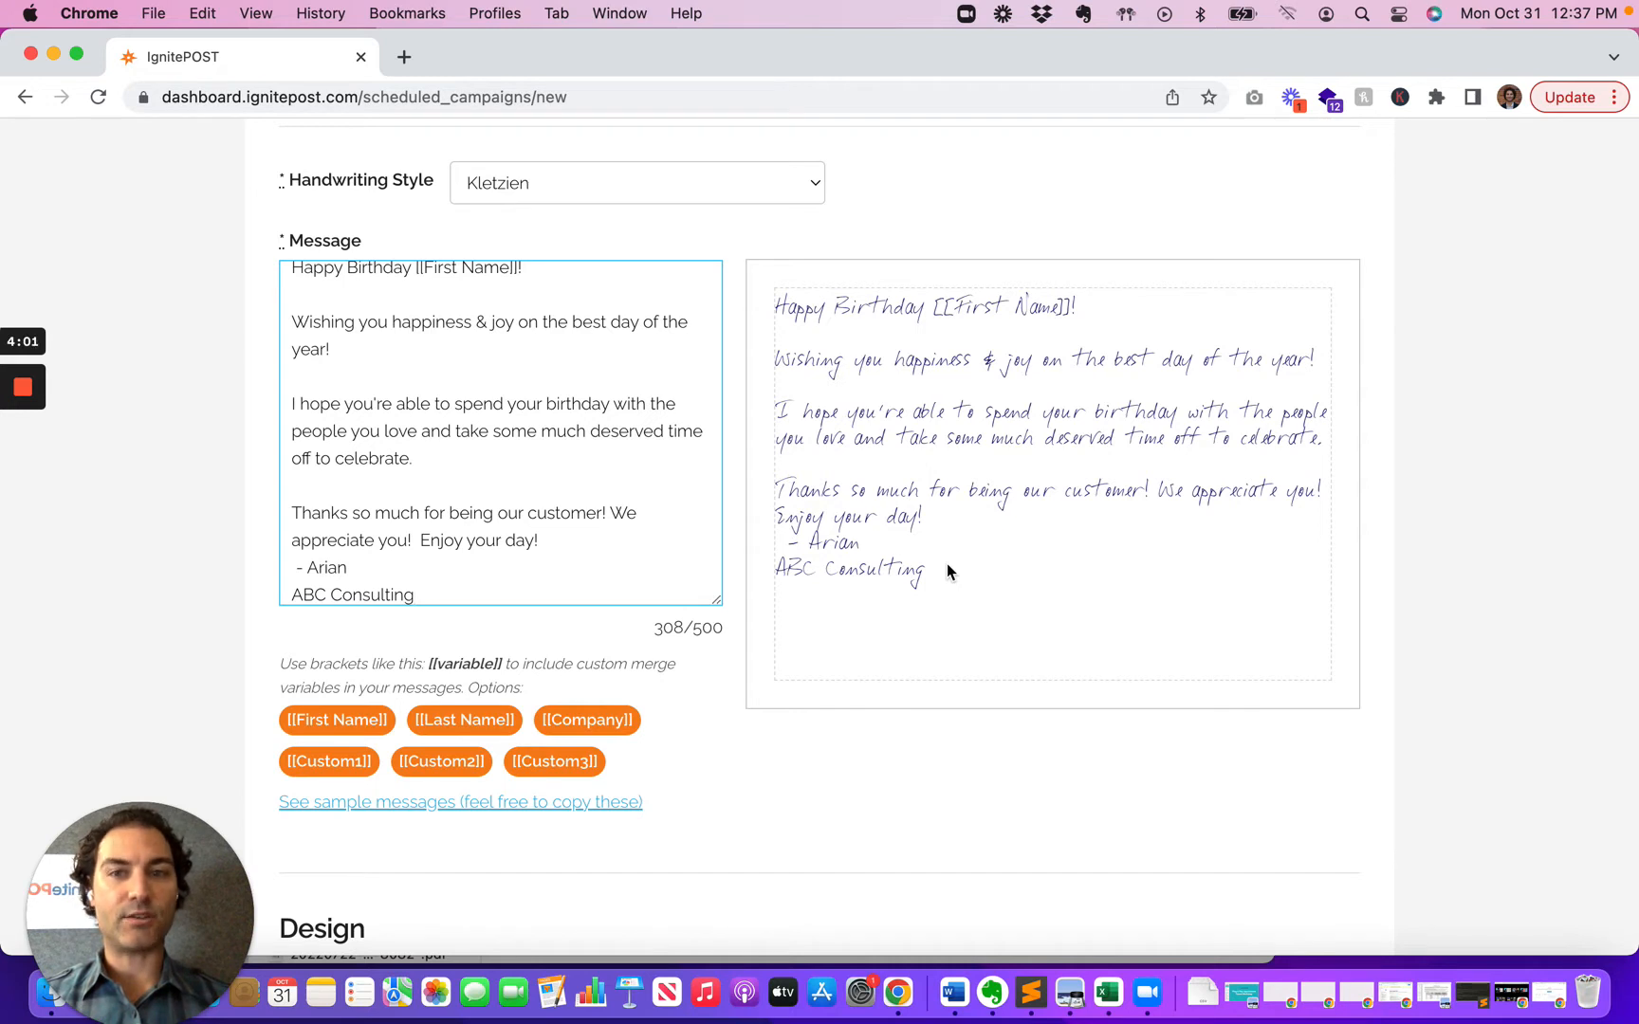
Step: Insert the [[Custom1]] merge variable into the card message, directly before the "Happy Birthday" greeting
scroll(706, 453, up, 1)
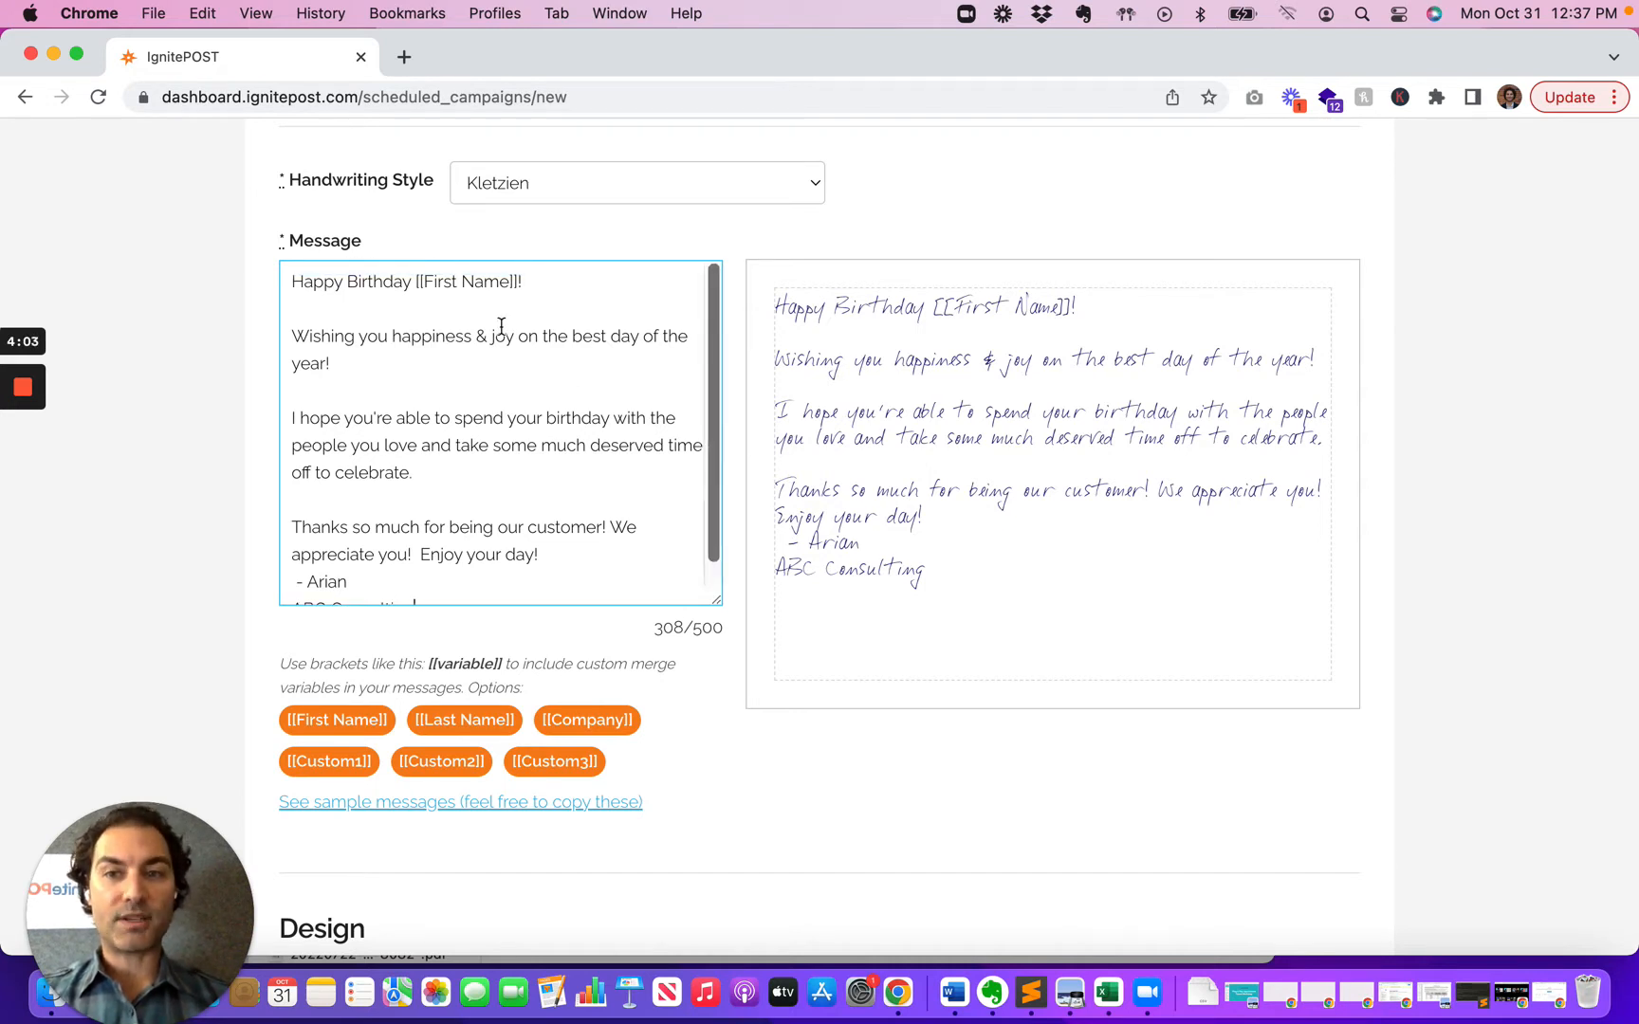
drag(415, 281, 515, 281)
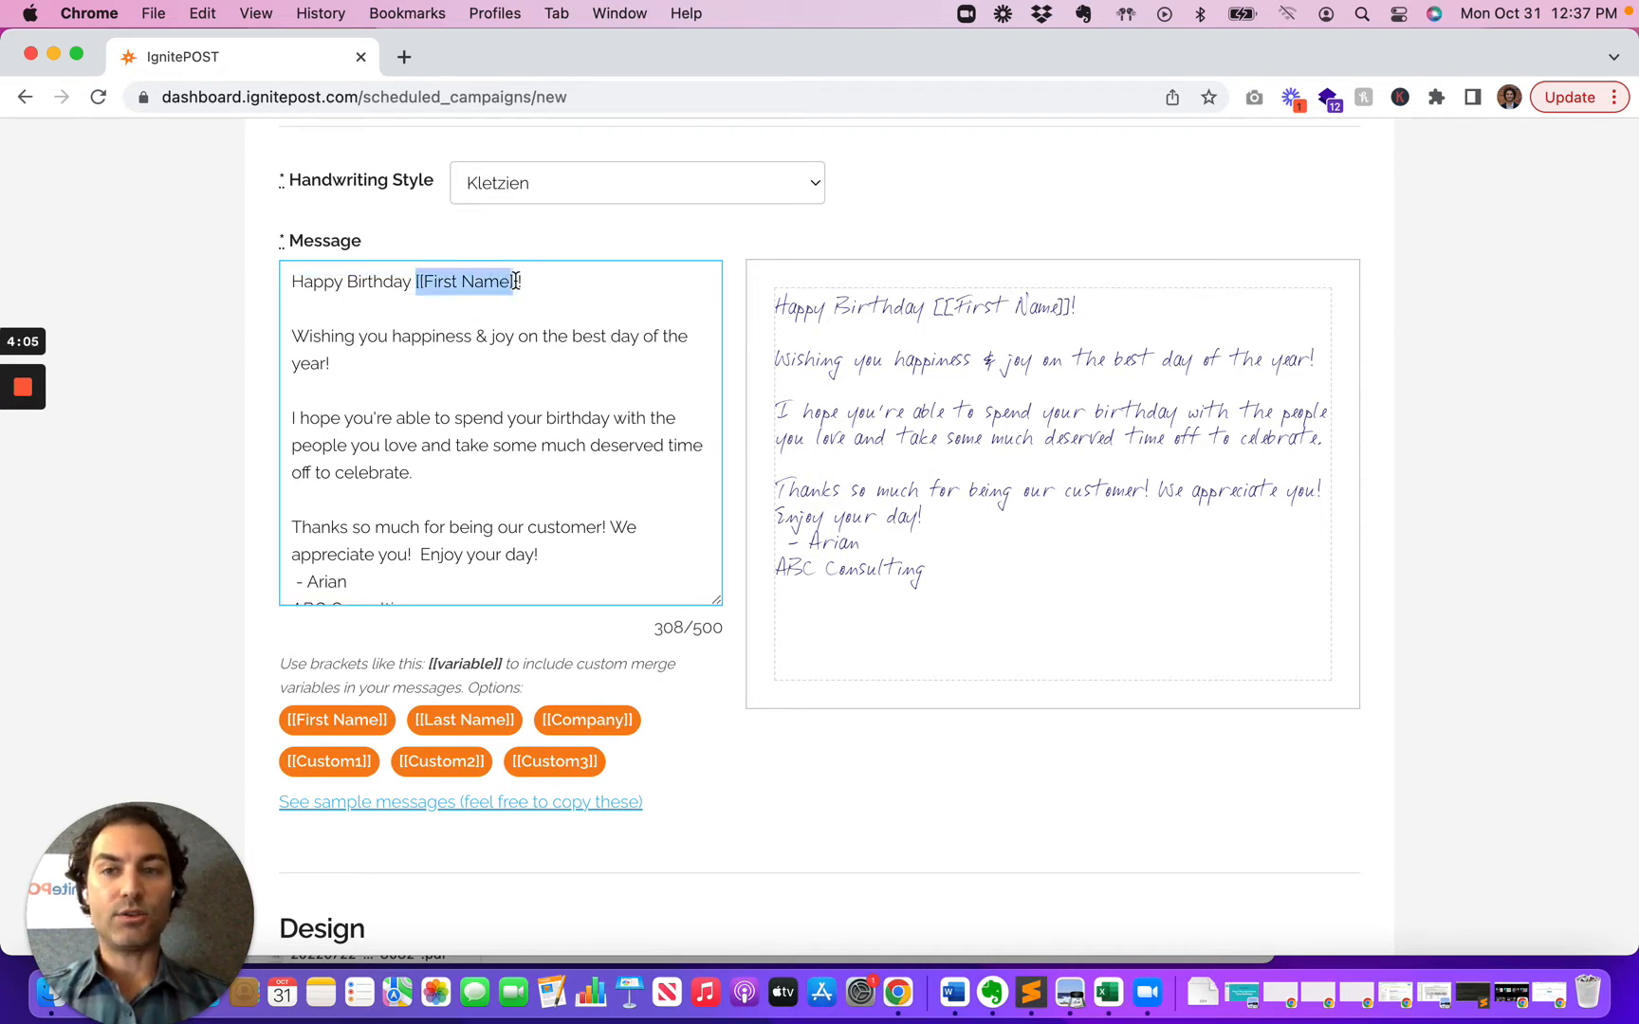
click(510, 322)
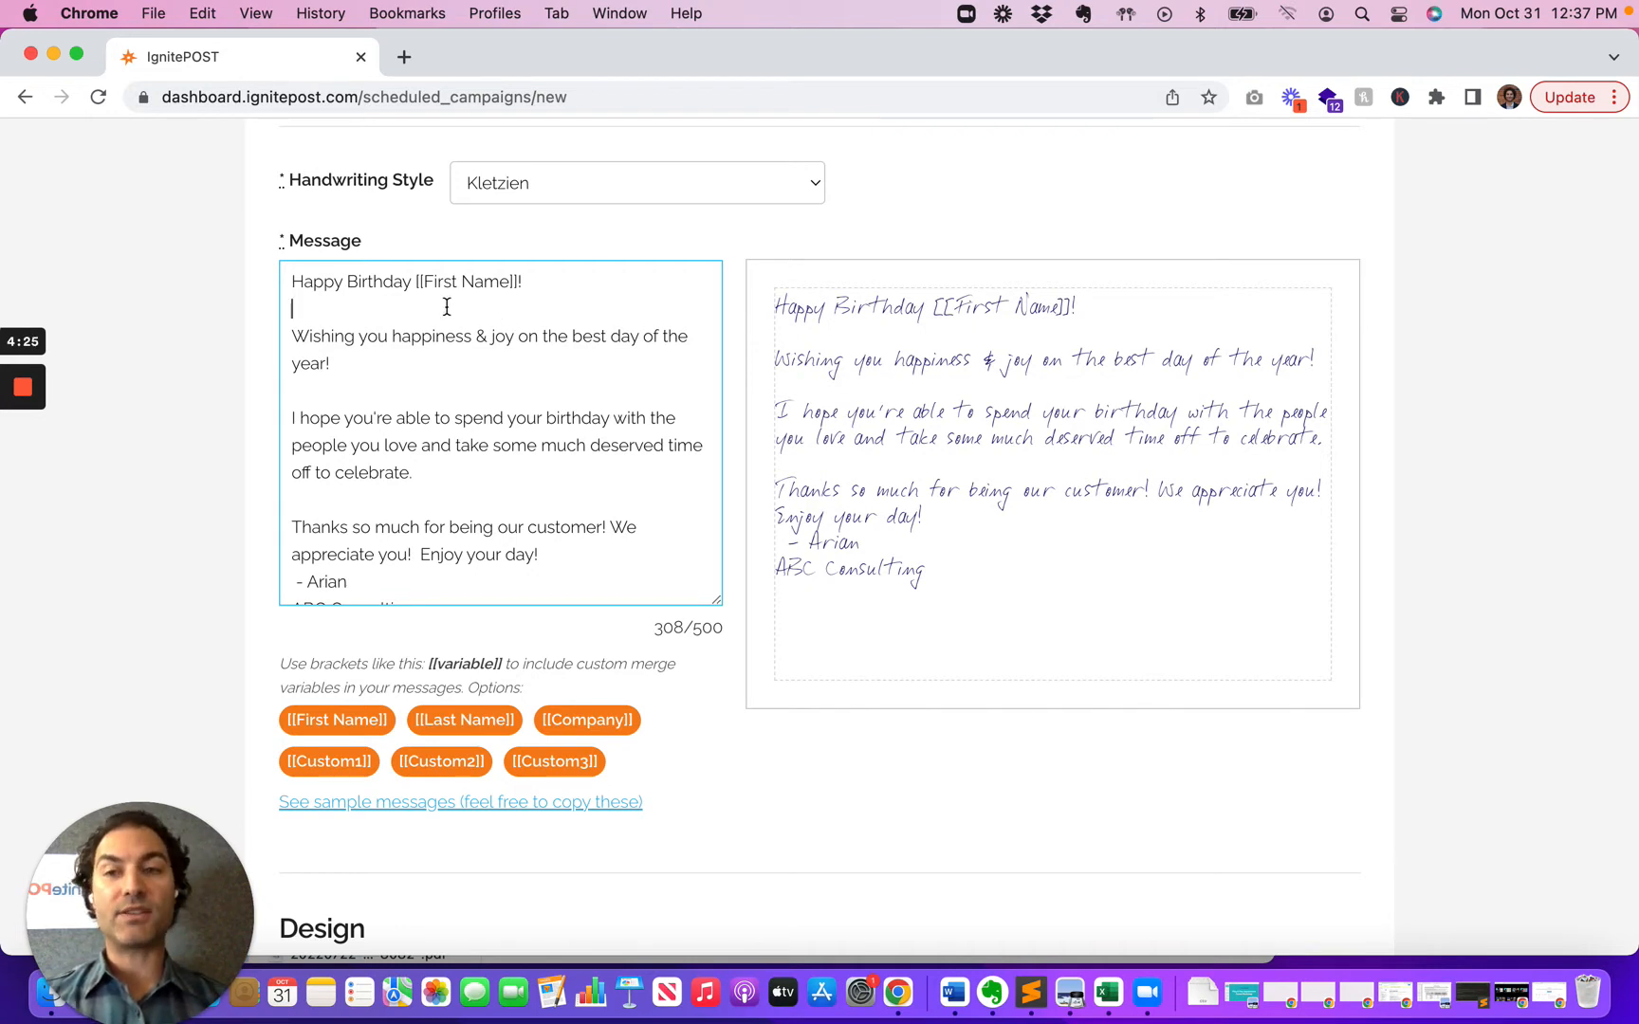
click(343, 763)
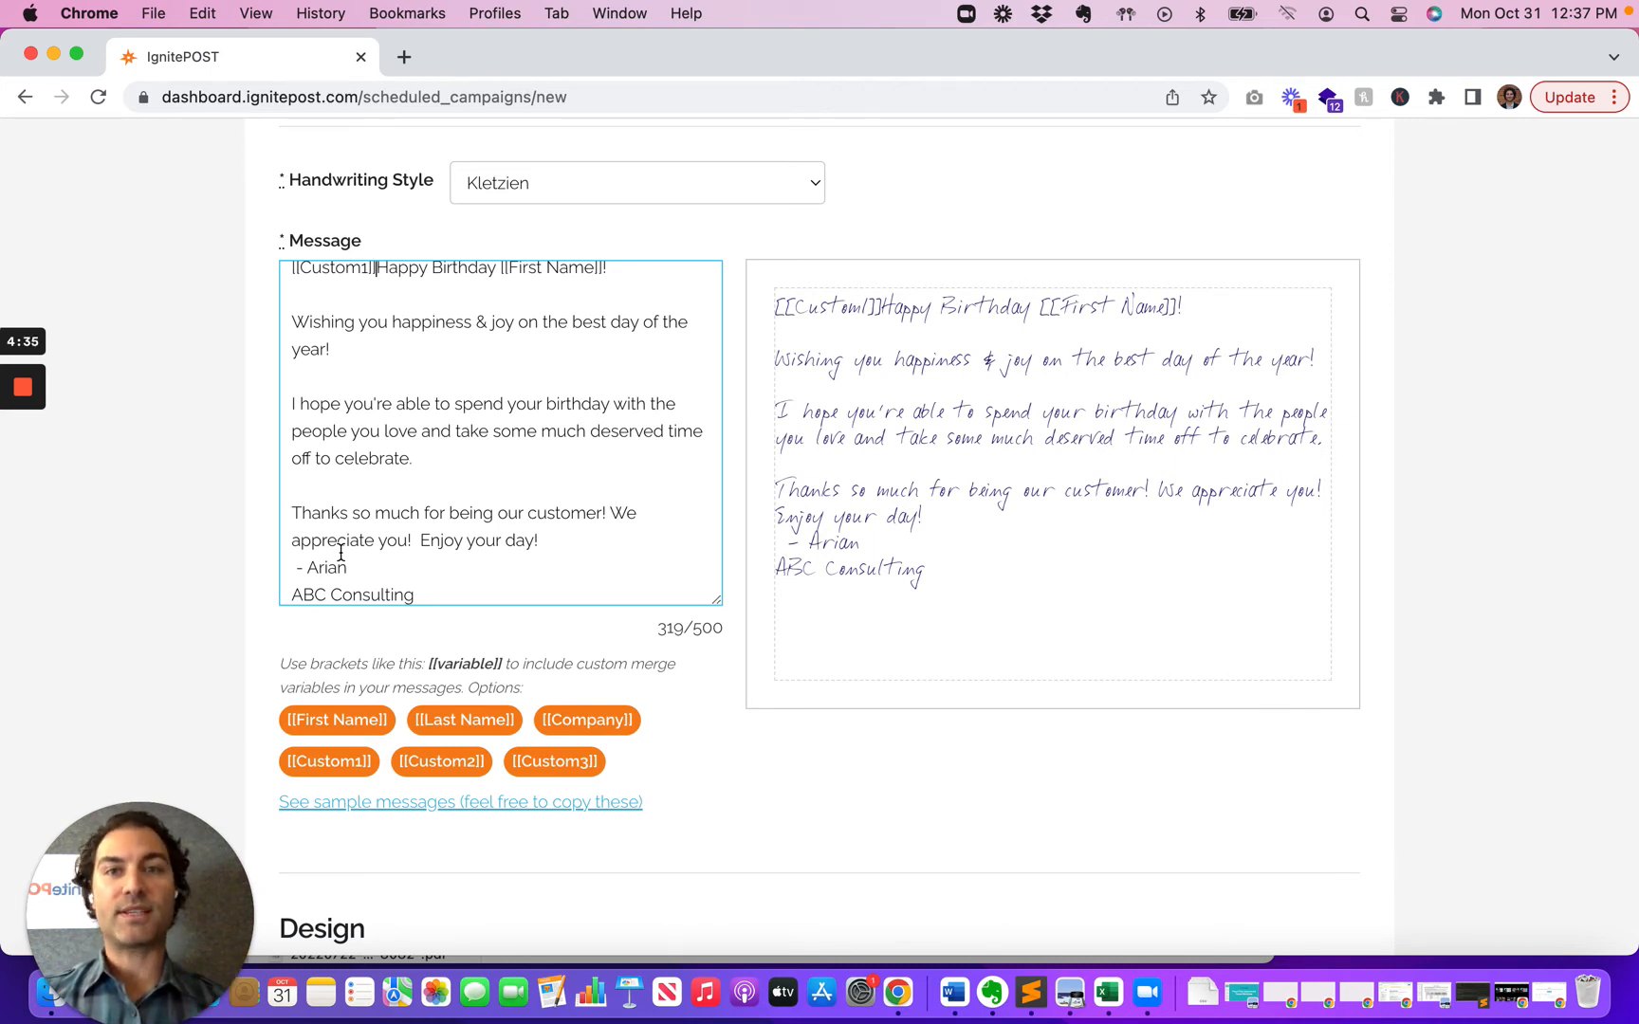
Step: Remove the [[Custom1]] merge variable in front of the "Happy Birthday" greeting in the card message
key(BackSpace)
key(BackSpace)
key(BackSpace)
key(BackSpace)
key(BackSpace)
key(BackSpace)
key(BackSpace)
key(BackSpace)
key(BackSpace)
key(BackSpace)
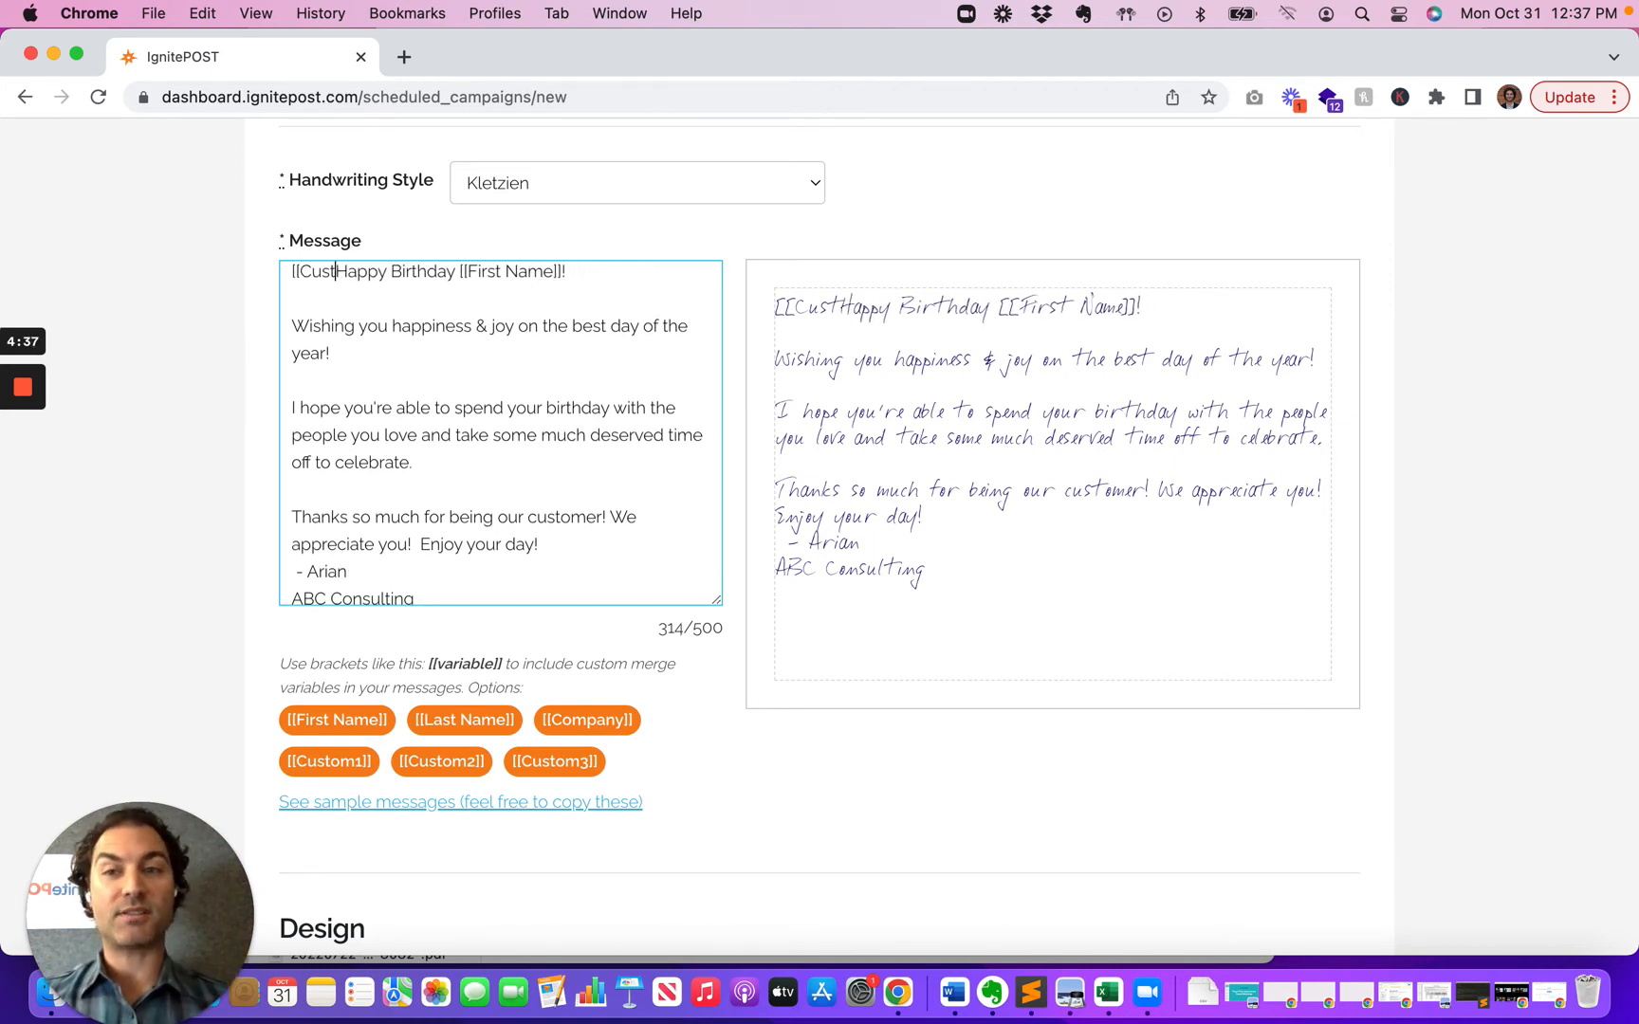
key(BackSpace)
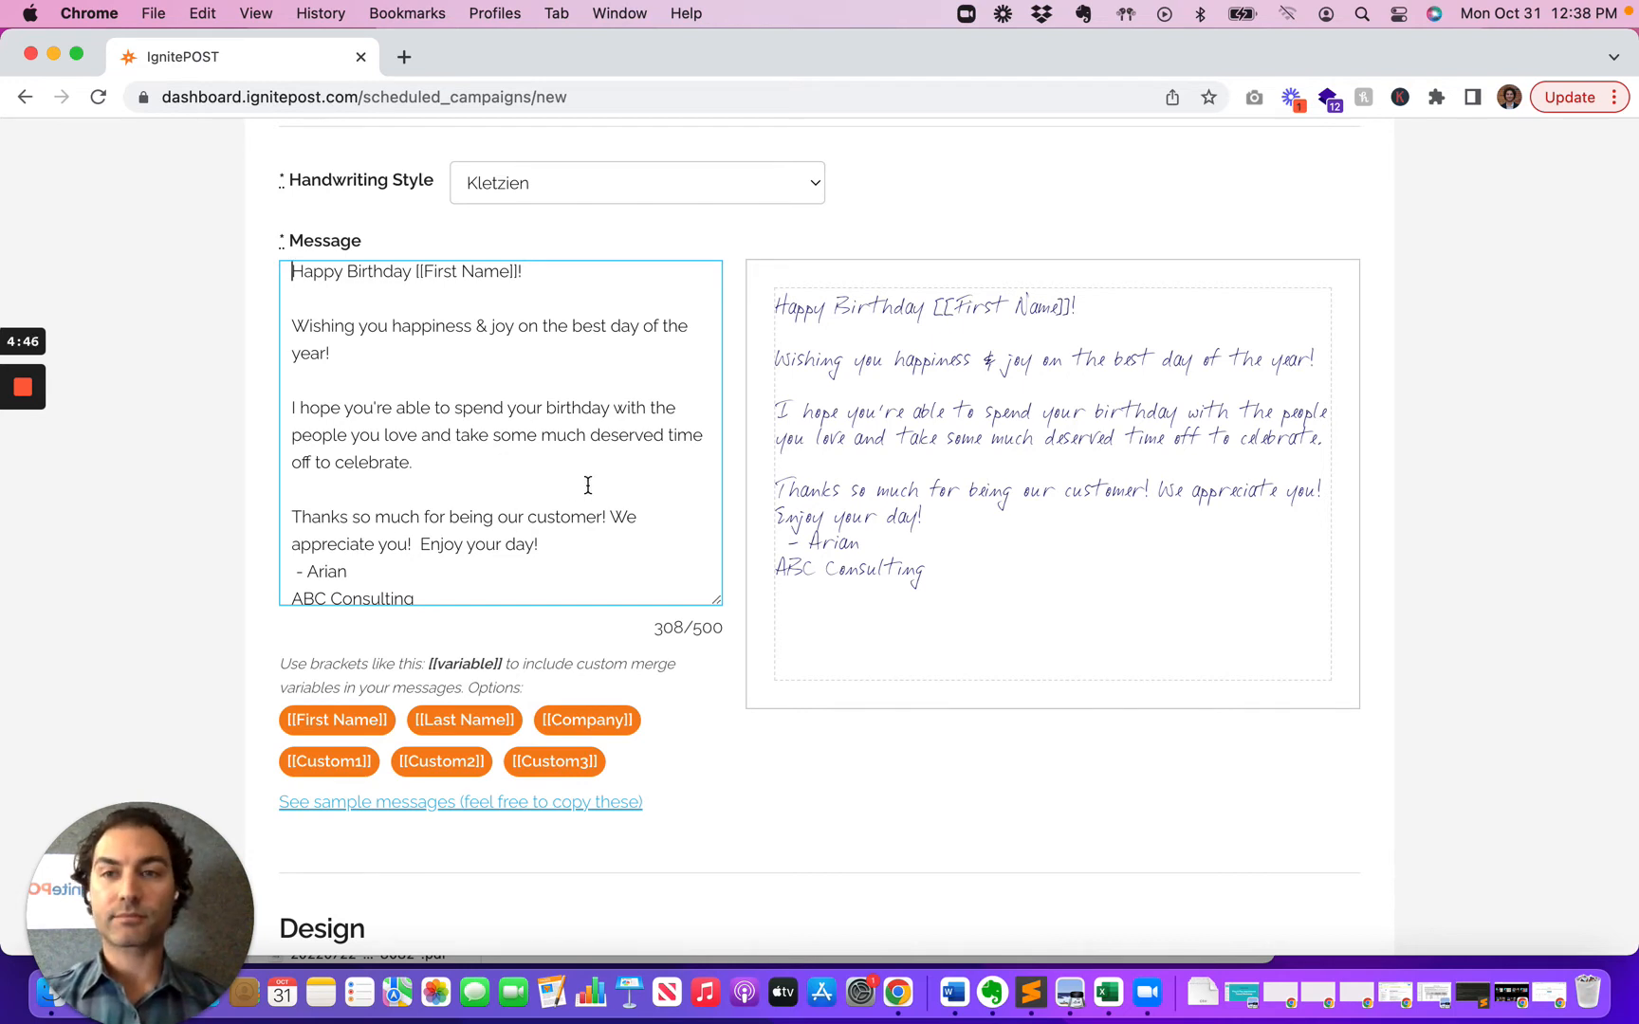
Step: Try the Pea and Sarah handwriting styles on the card message and restore the Kletzien style
click(543, 186)
click(513, 273)
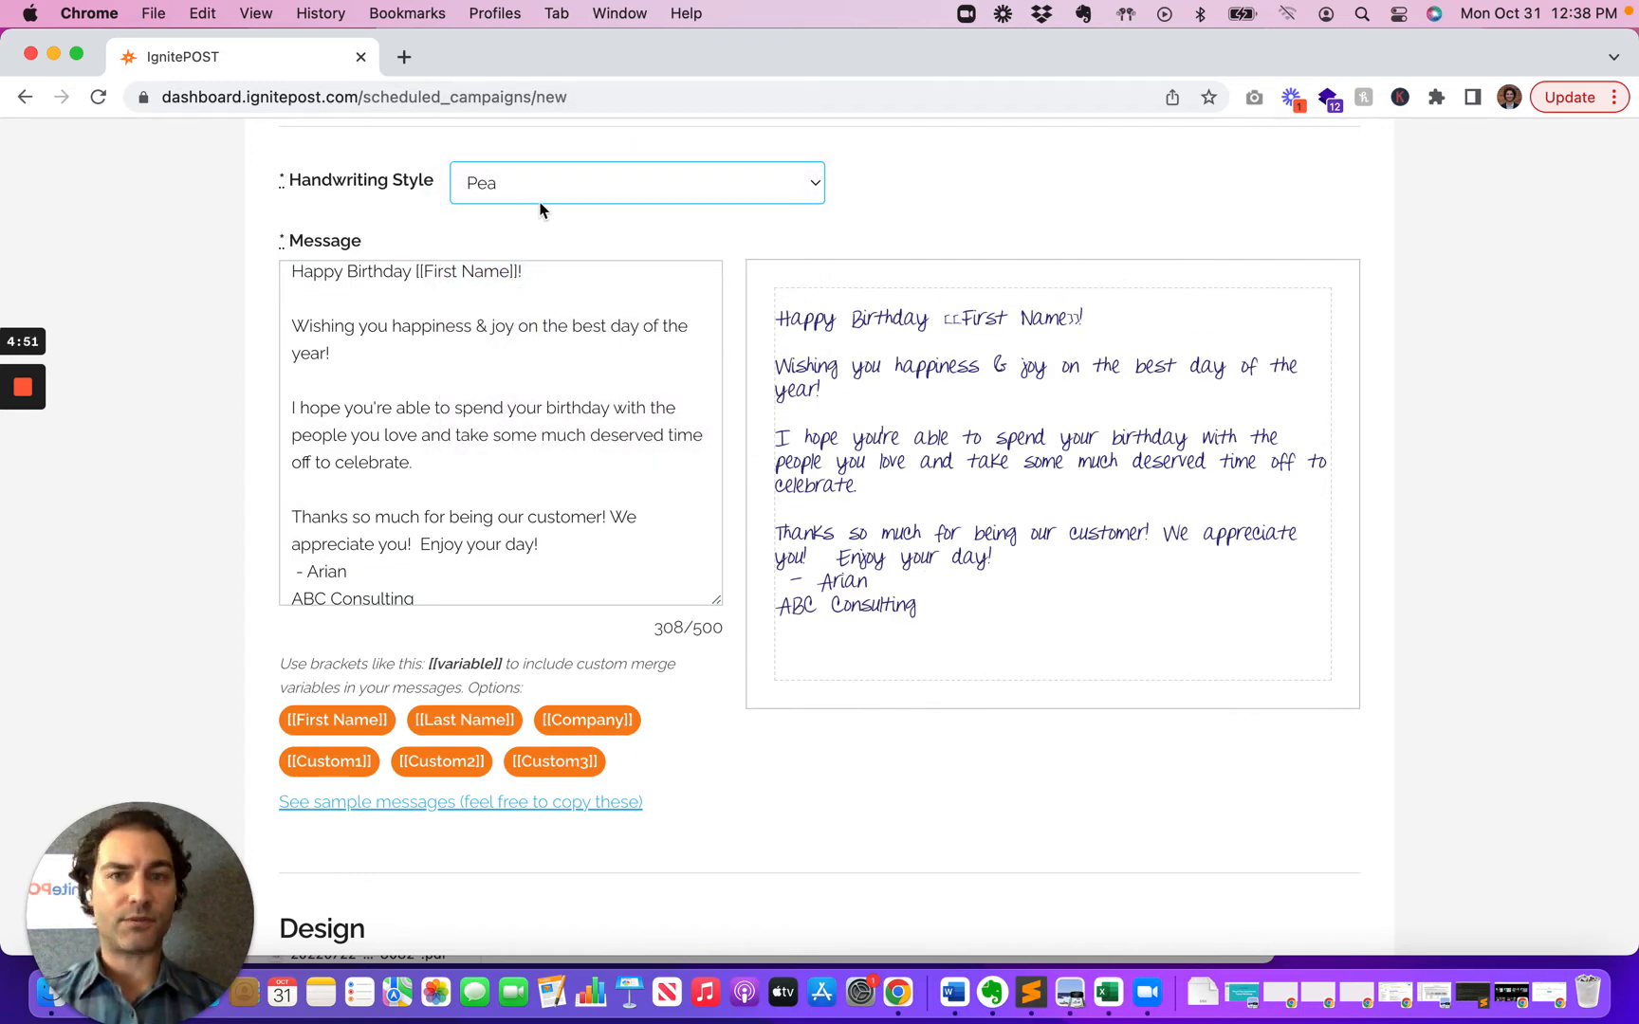
click(541, 185)
click(505, 279)
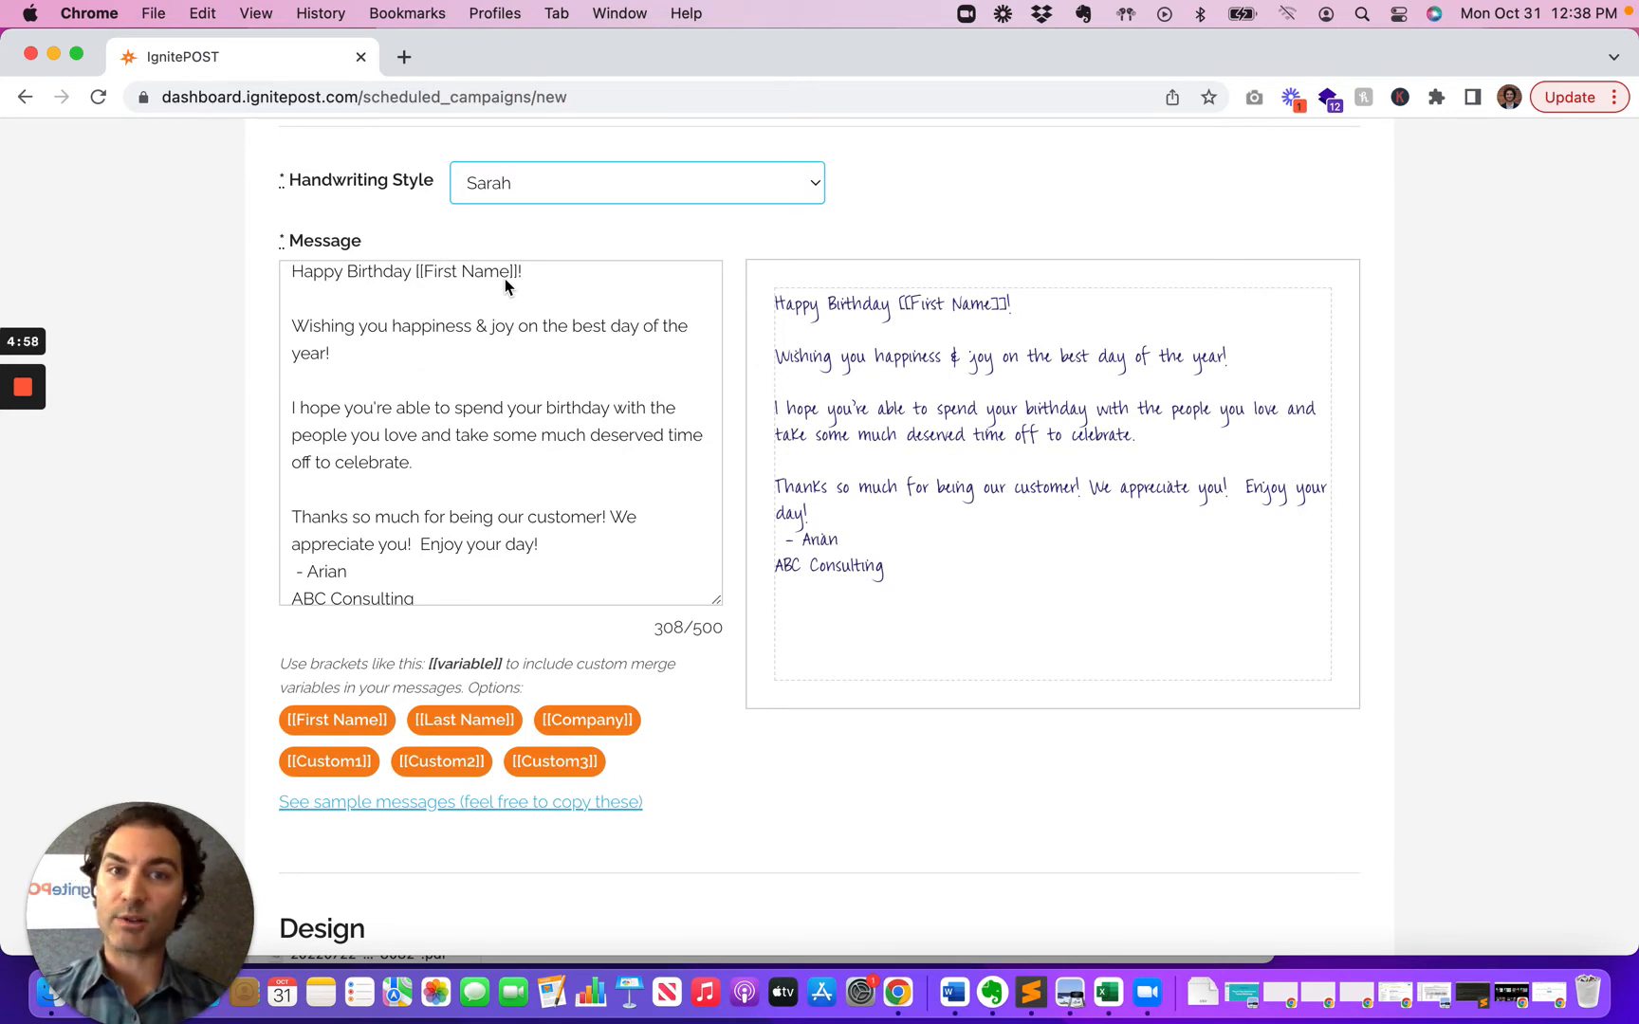
click(505, 189)
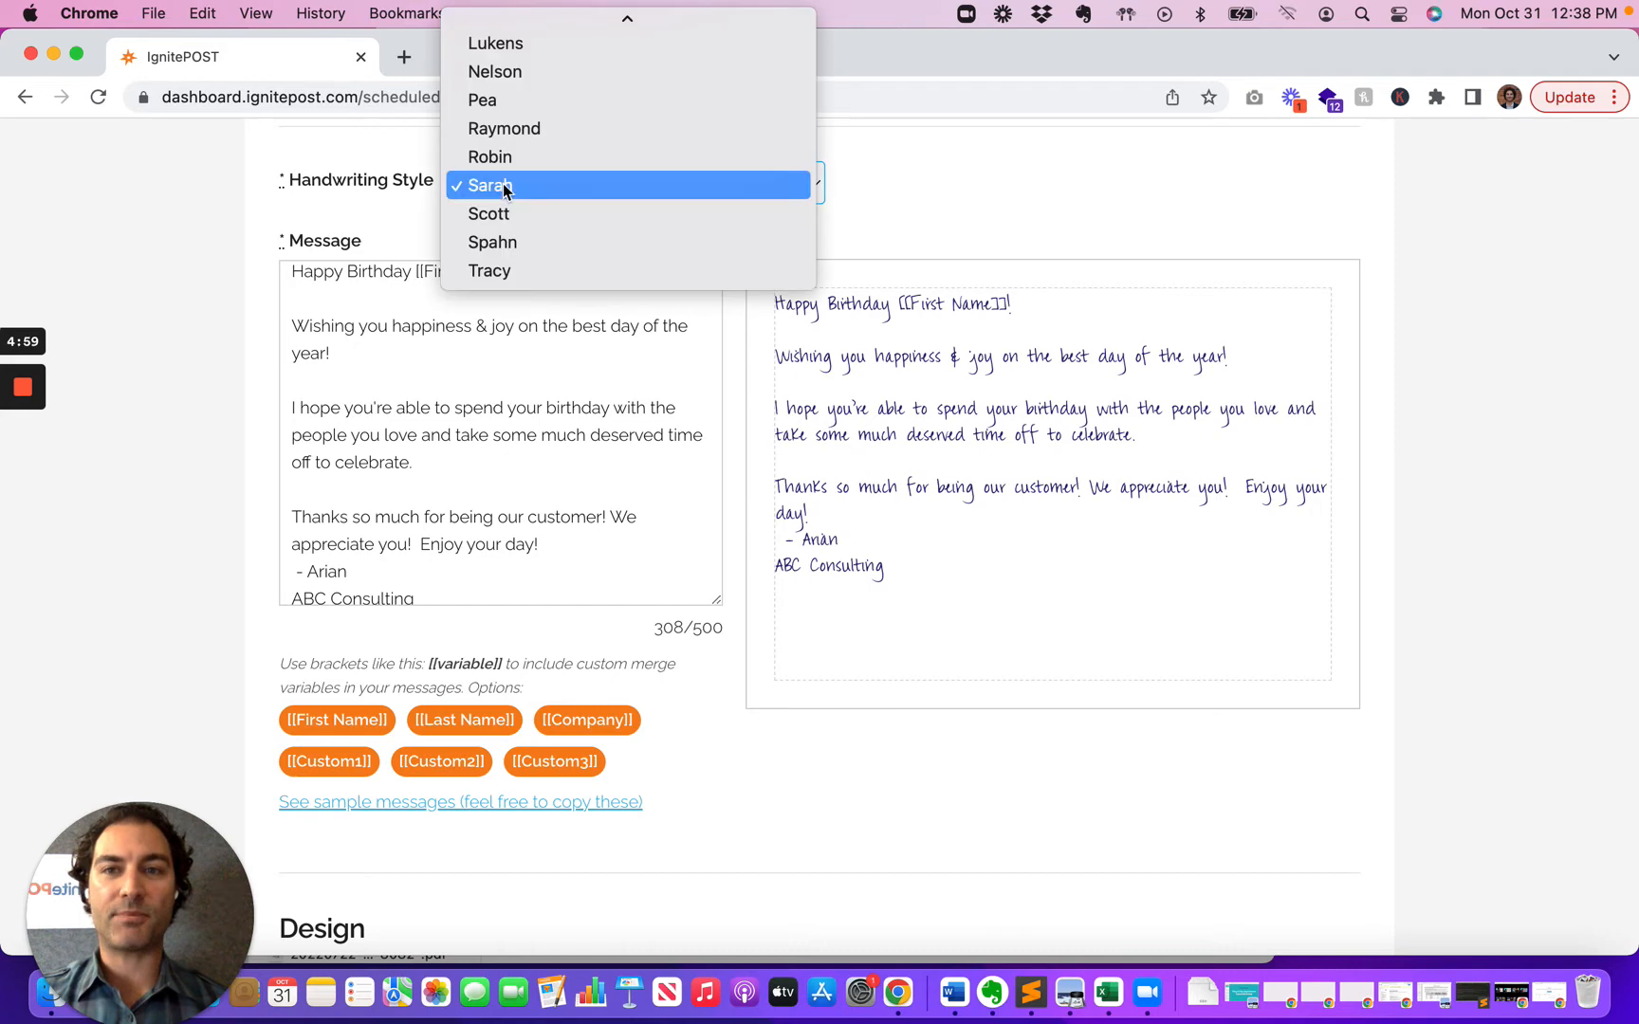
click(505, 86)
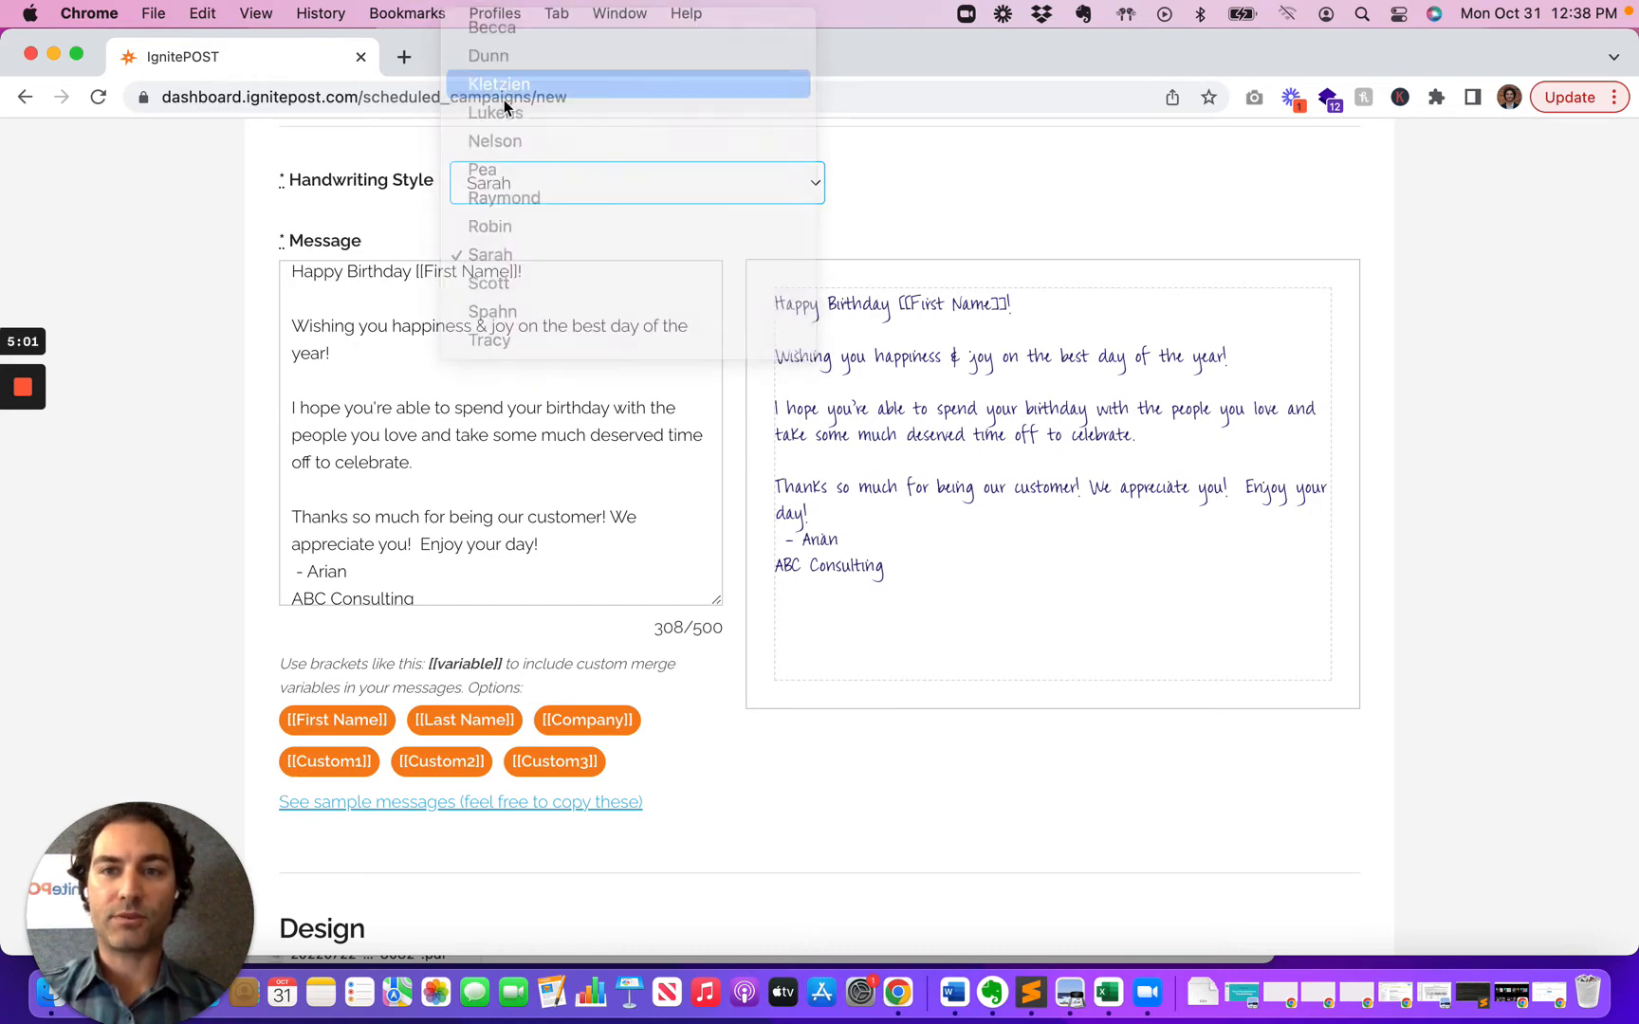
Step: Create the scheduled send, keeping the selected Happy Birthday card design
scroll(347, 494, down, 1)
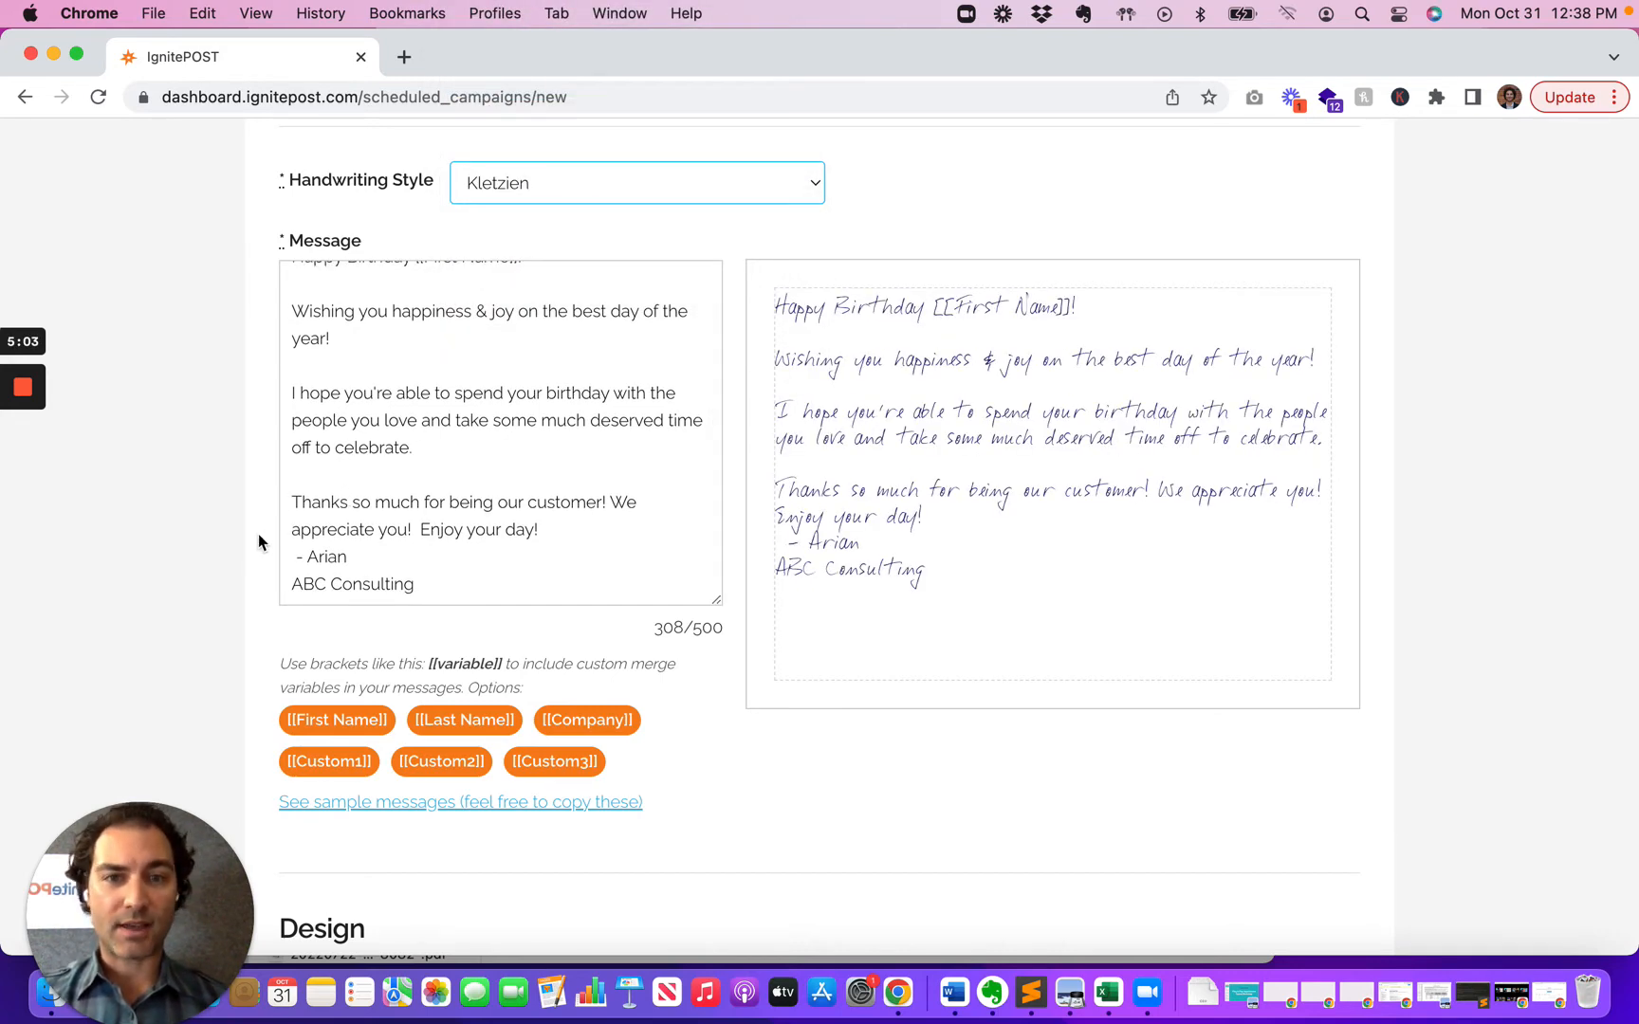
scroll(261, 542, down, 4)
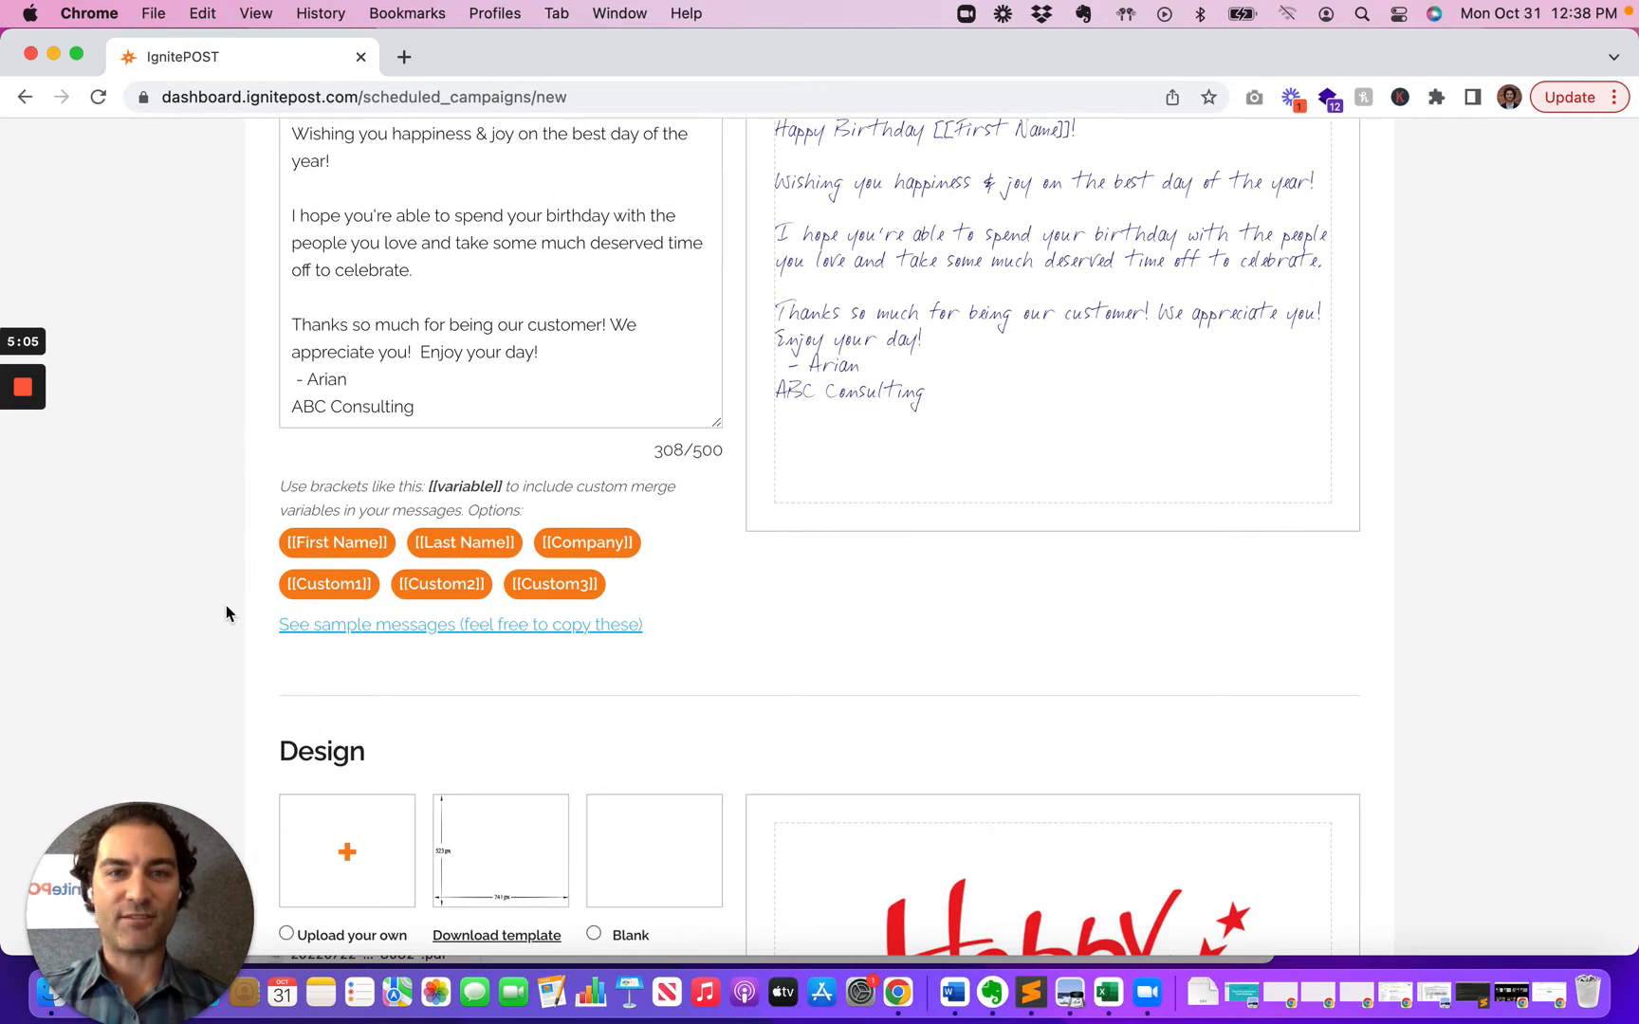
scroll(225, 608, down, 10)
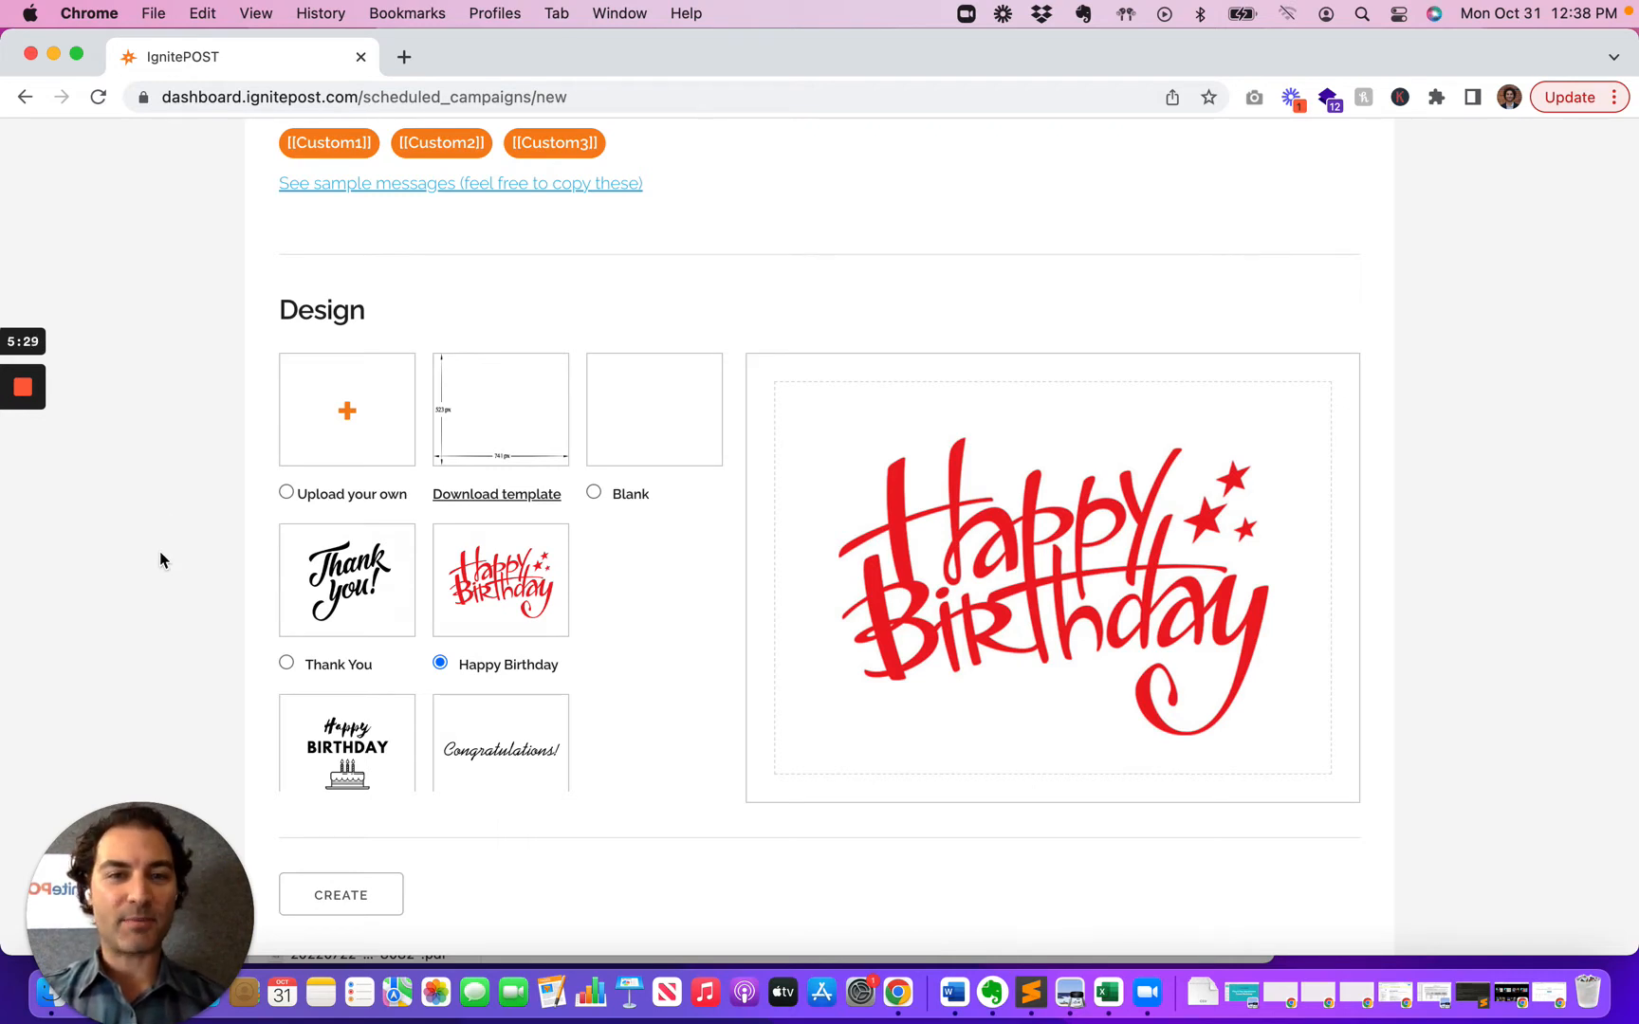
scroll(158, 550, down, 2)
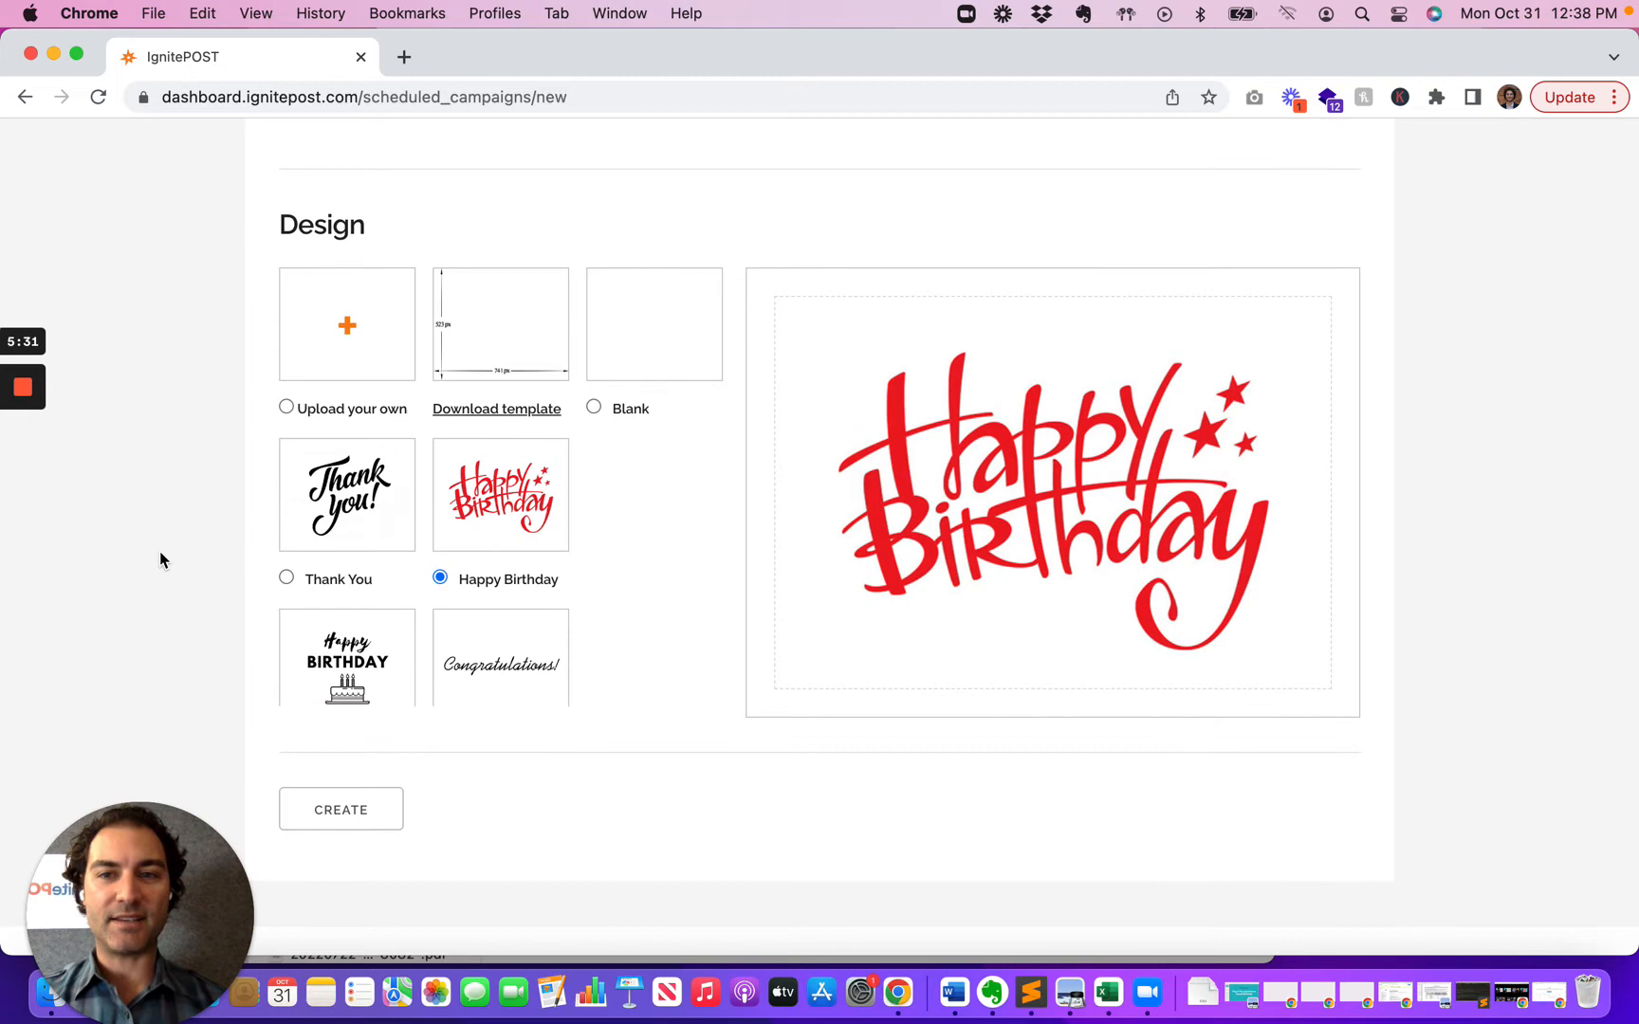
click(353, 814)
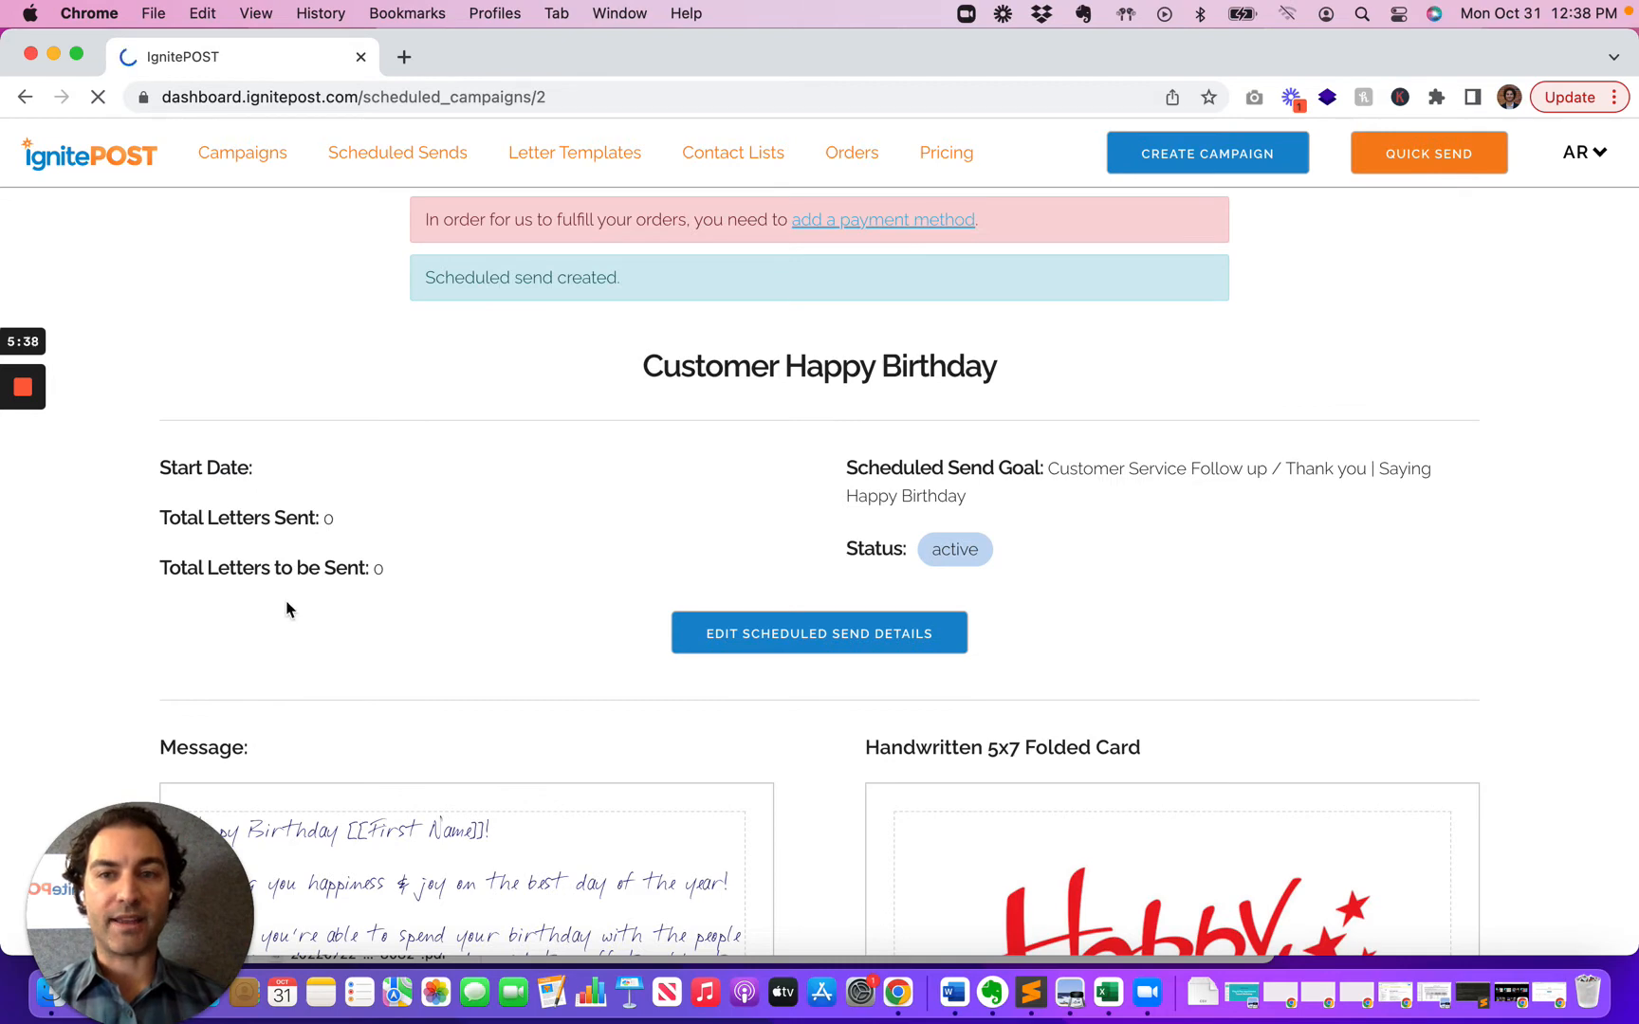
Step: Review the new scheduled send's message, card design, envelope and contacts list section
scroll(503, 672, down, 10)
scroll(503, 671, down, 10)
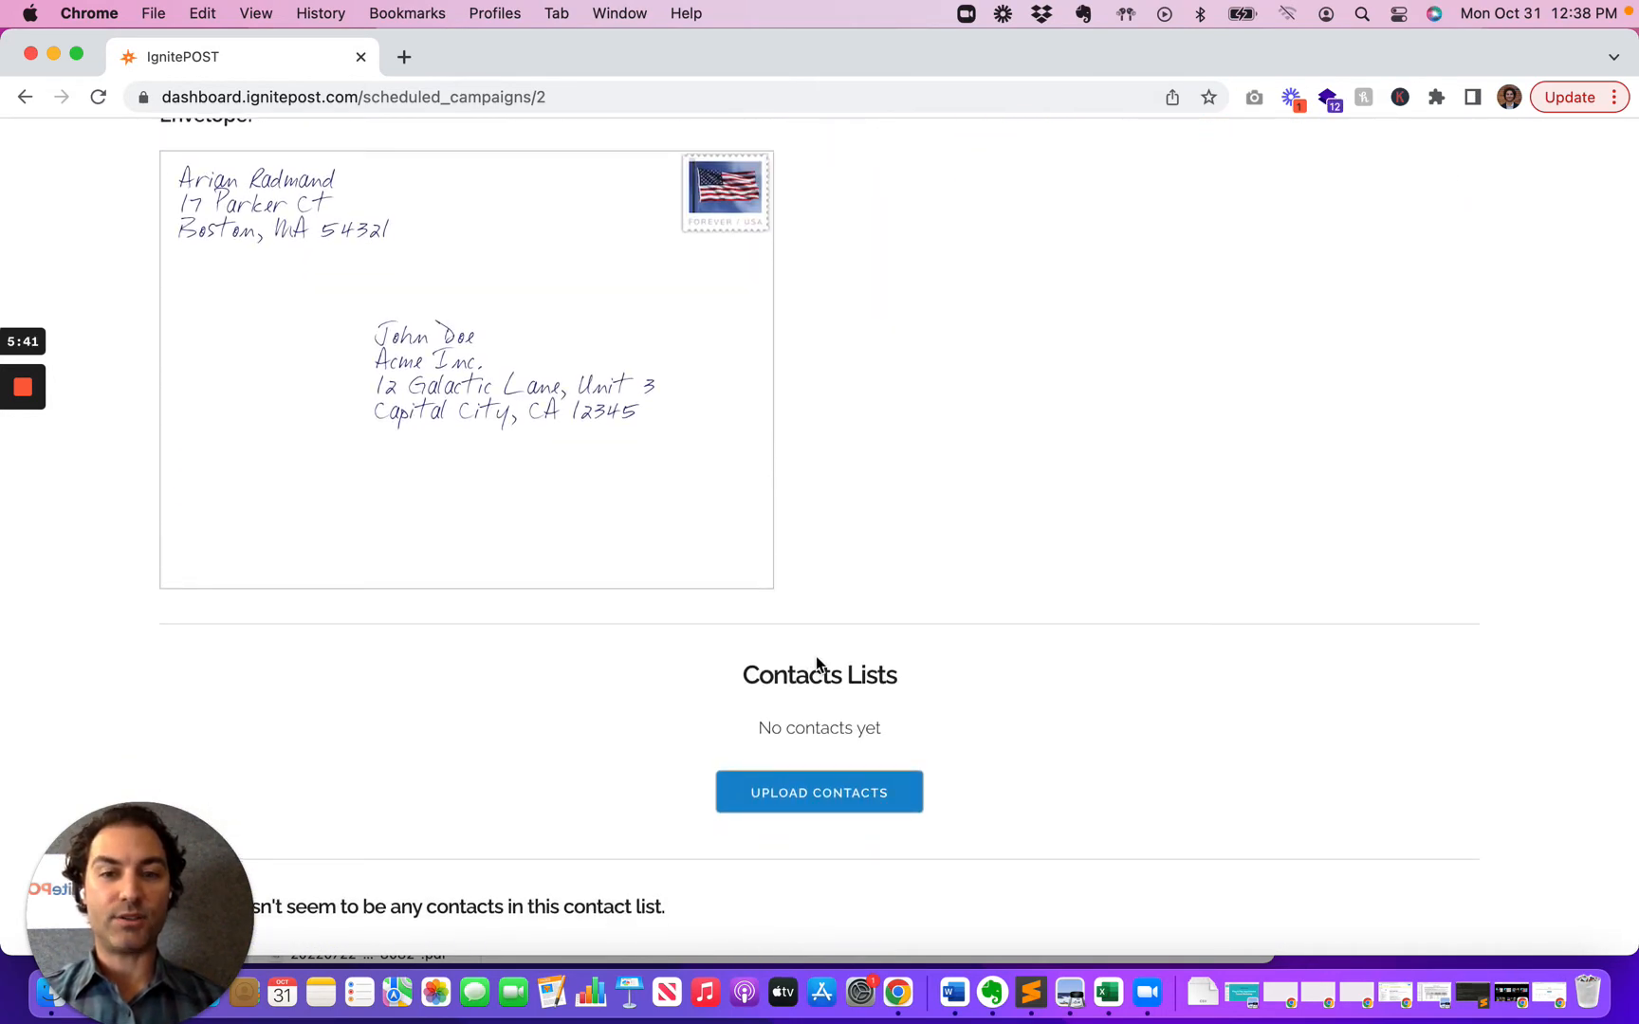
drag(760, 725, 892, 735)
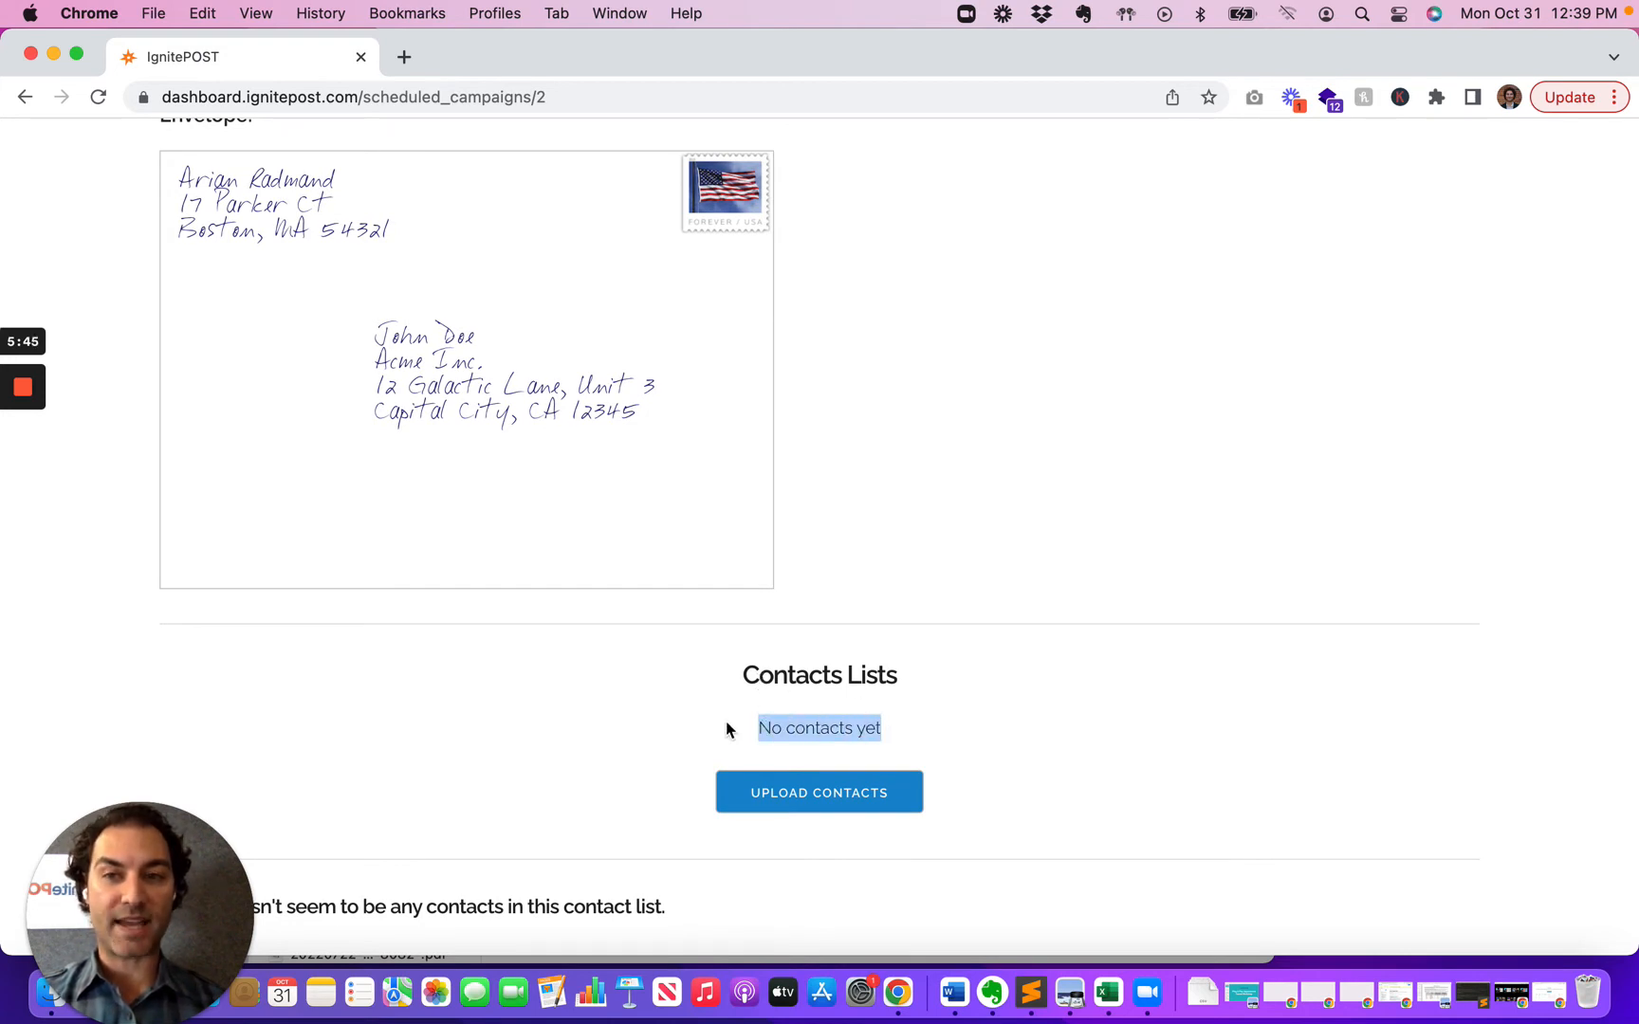
scroll(725, 726, up, 8)
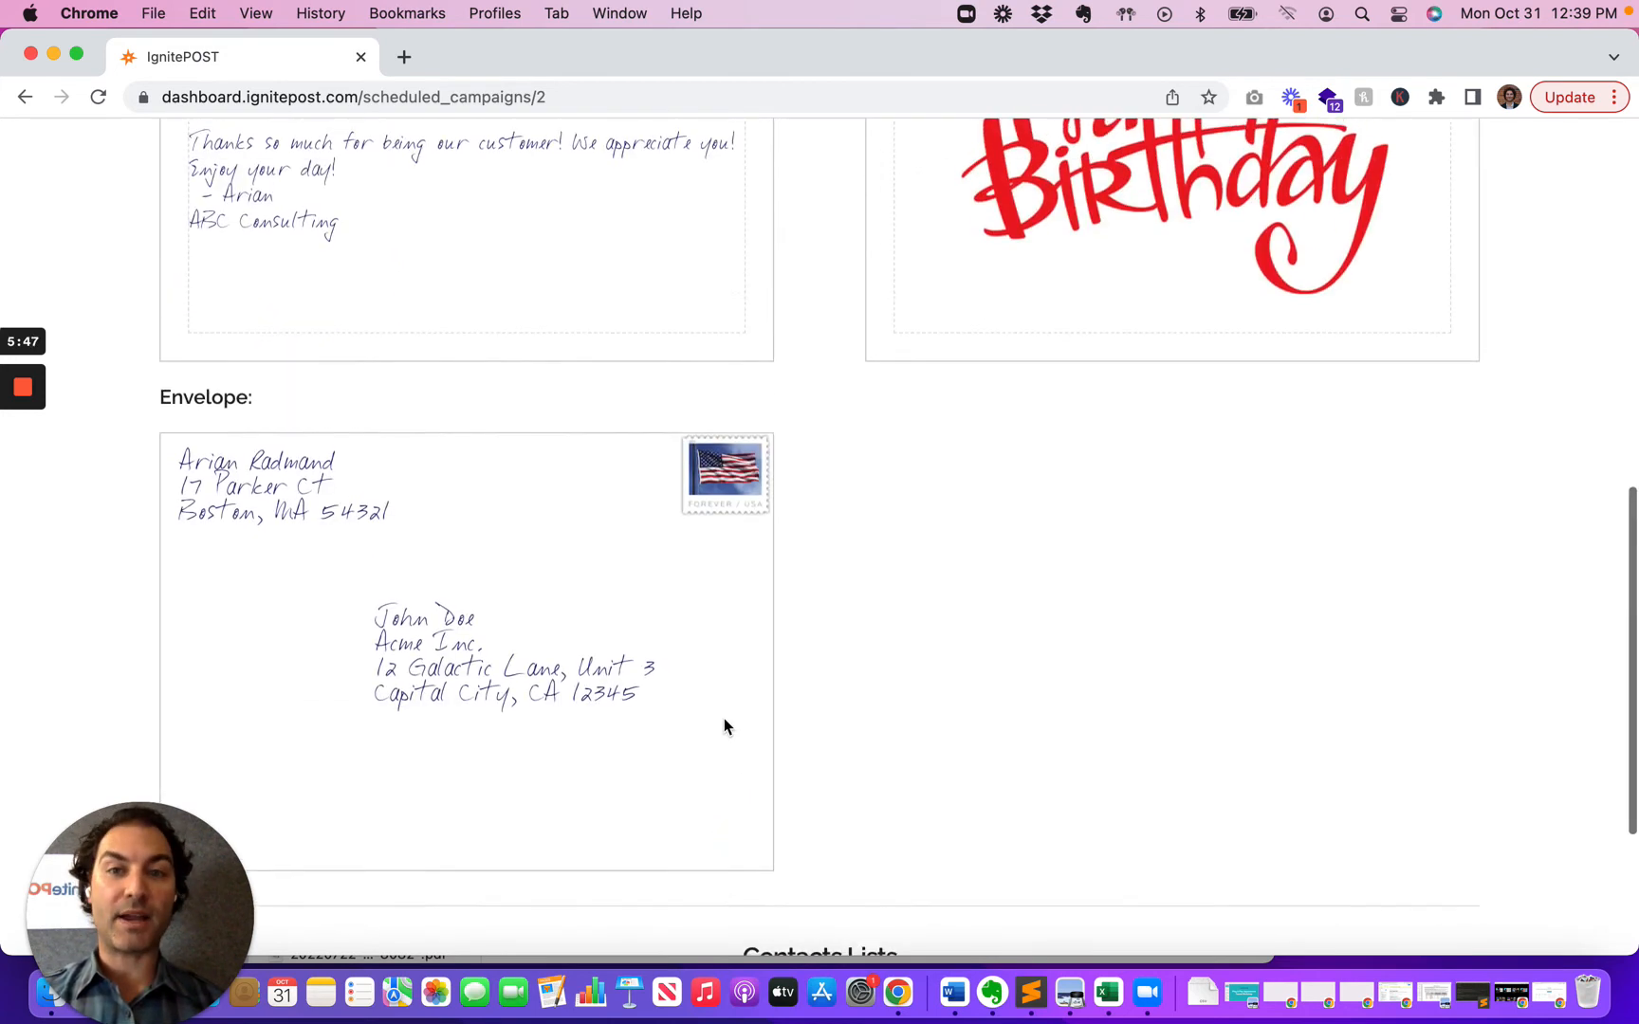
scroll(724, 719, up, 2)
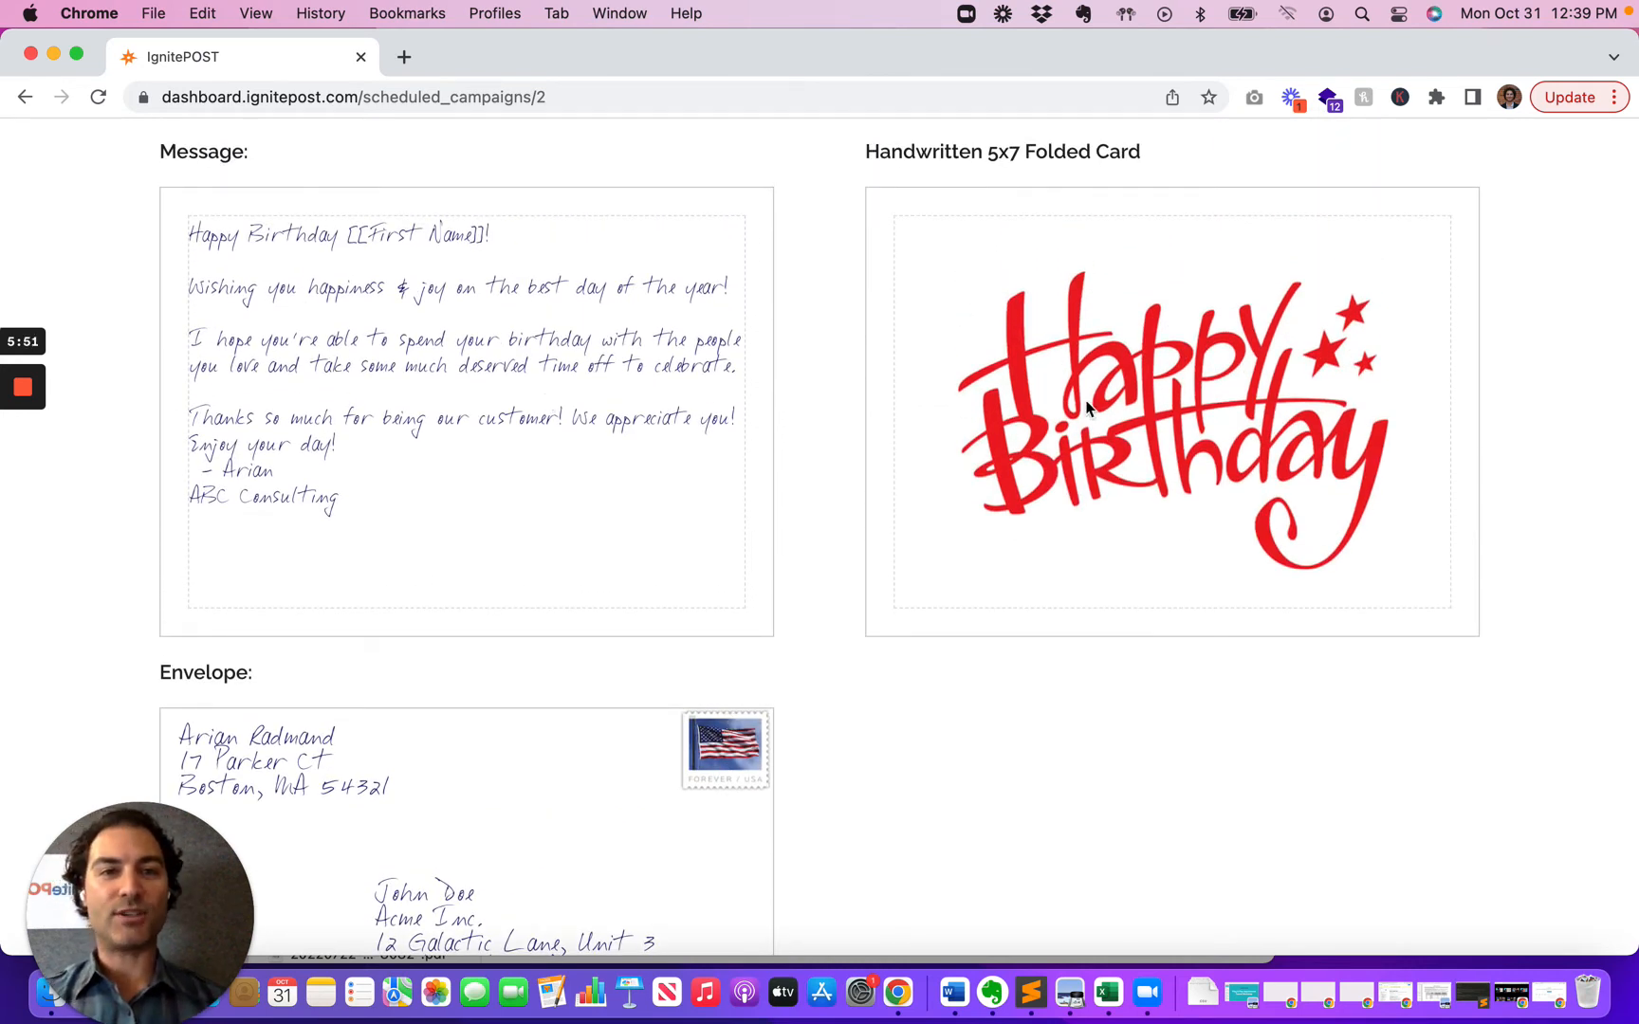
scroll(1089, 418, down, 5)
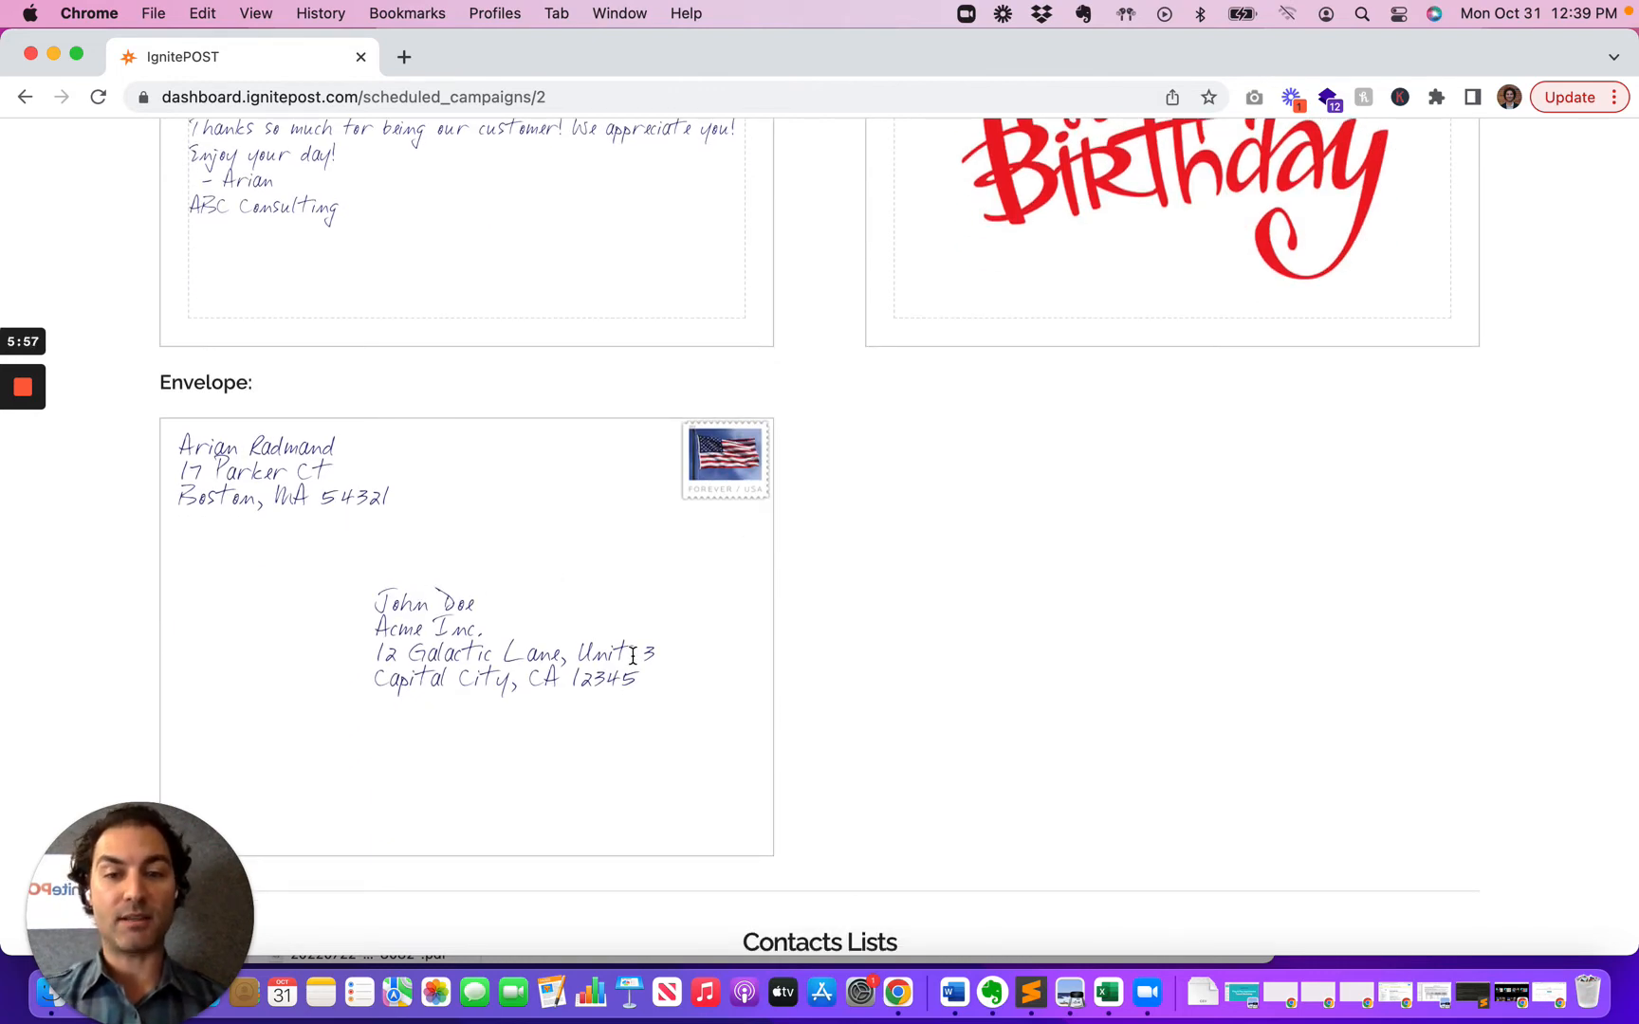
scroll(633, 656, down, 4)
scroll(632, 663, down, 1)
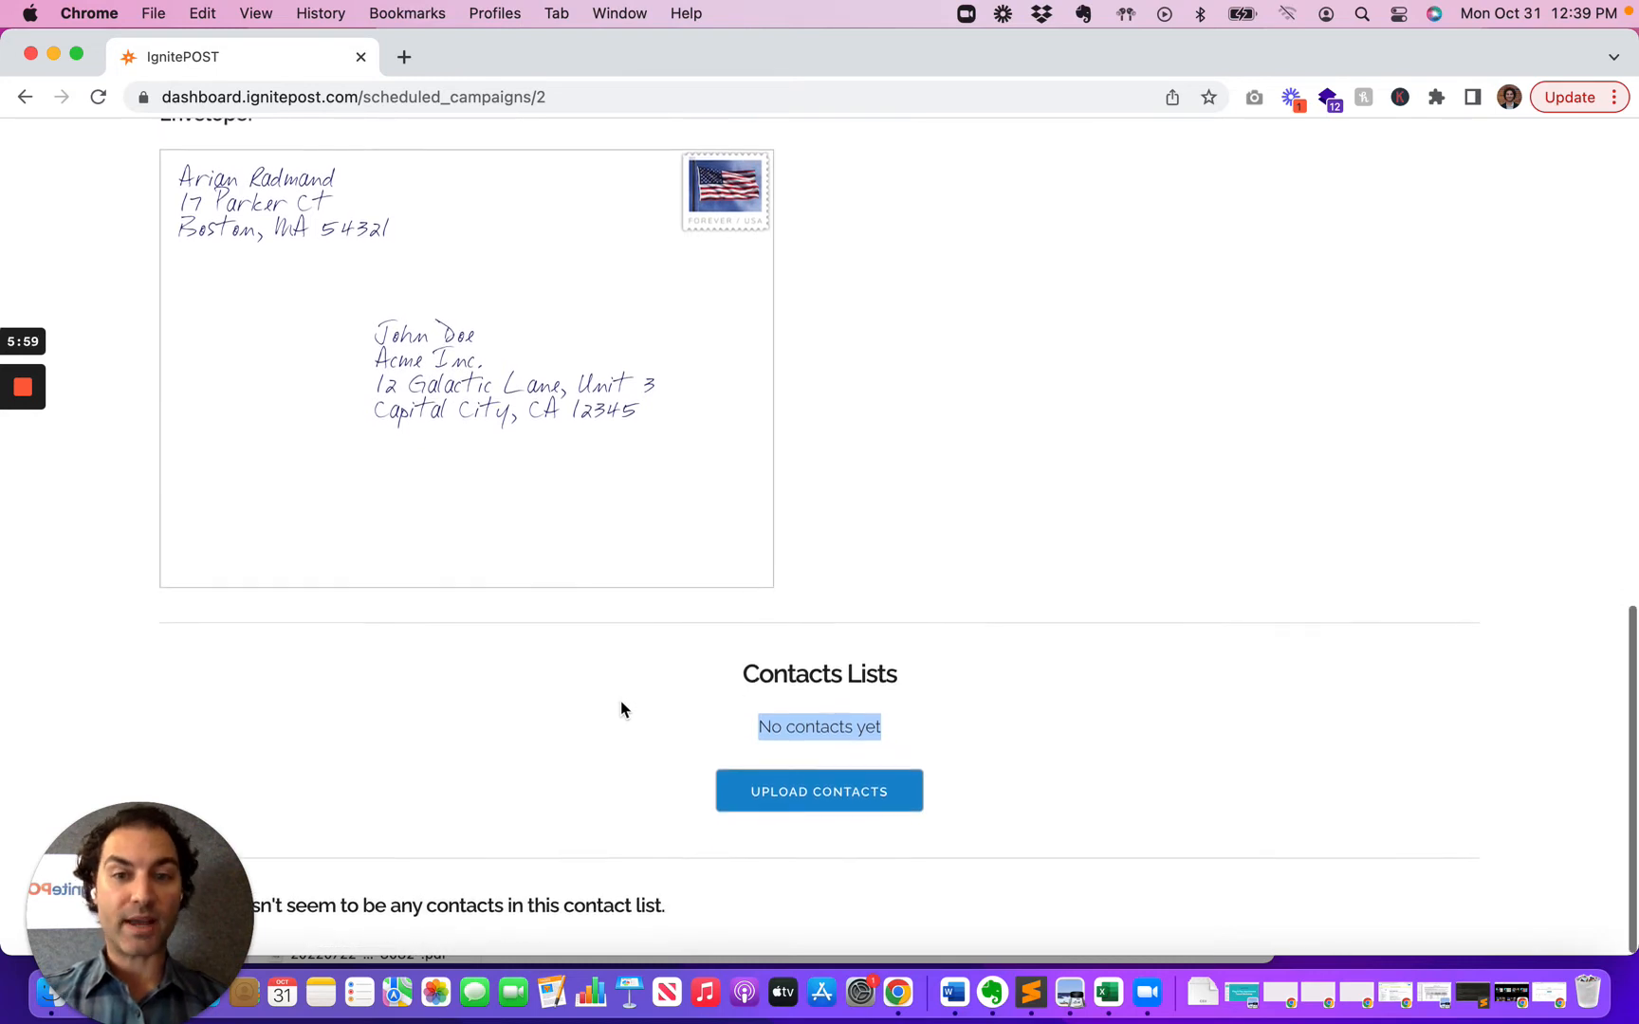
click(621, 700)
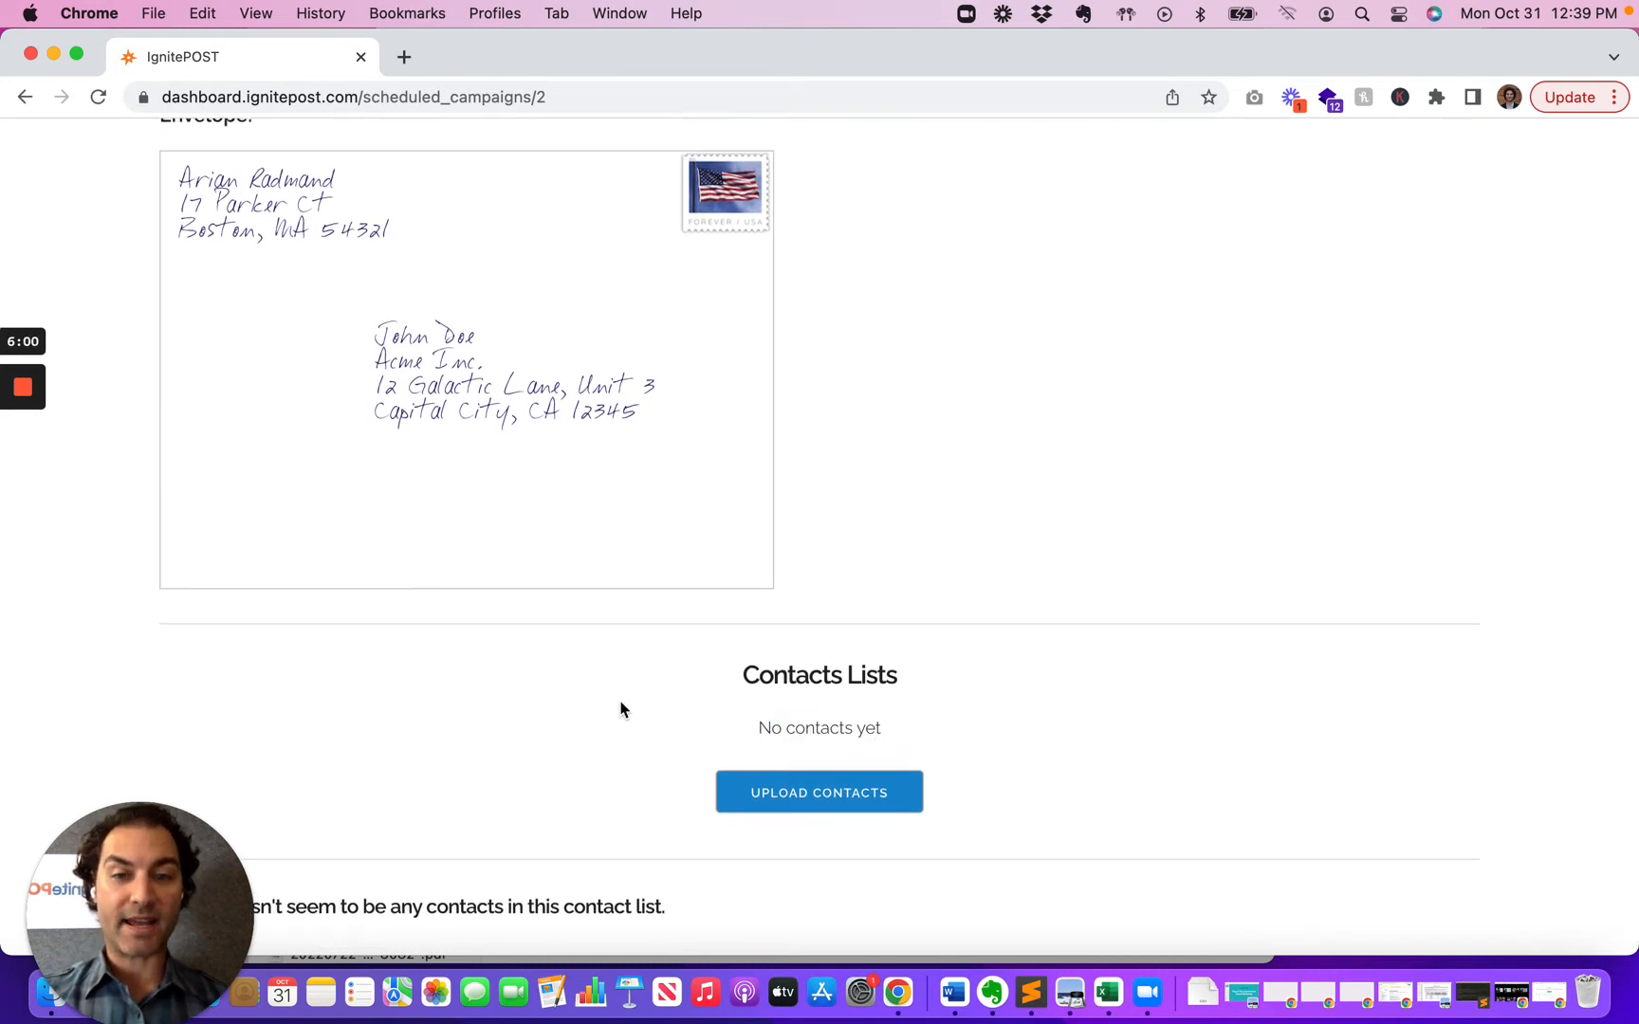
Step: Start a contact upload for the scheduled send and download the sample CSV file
click(804, 798)
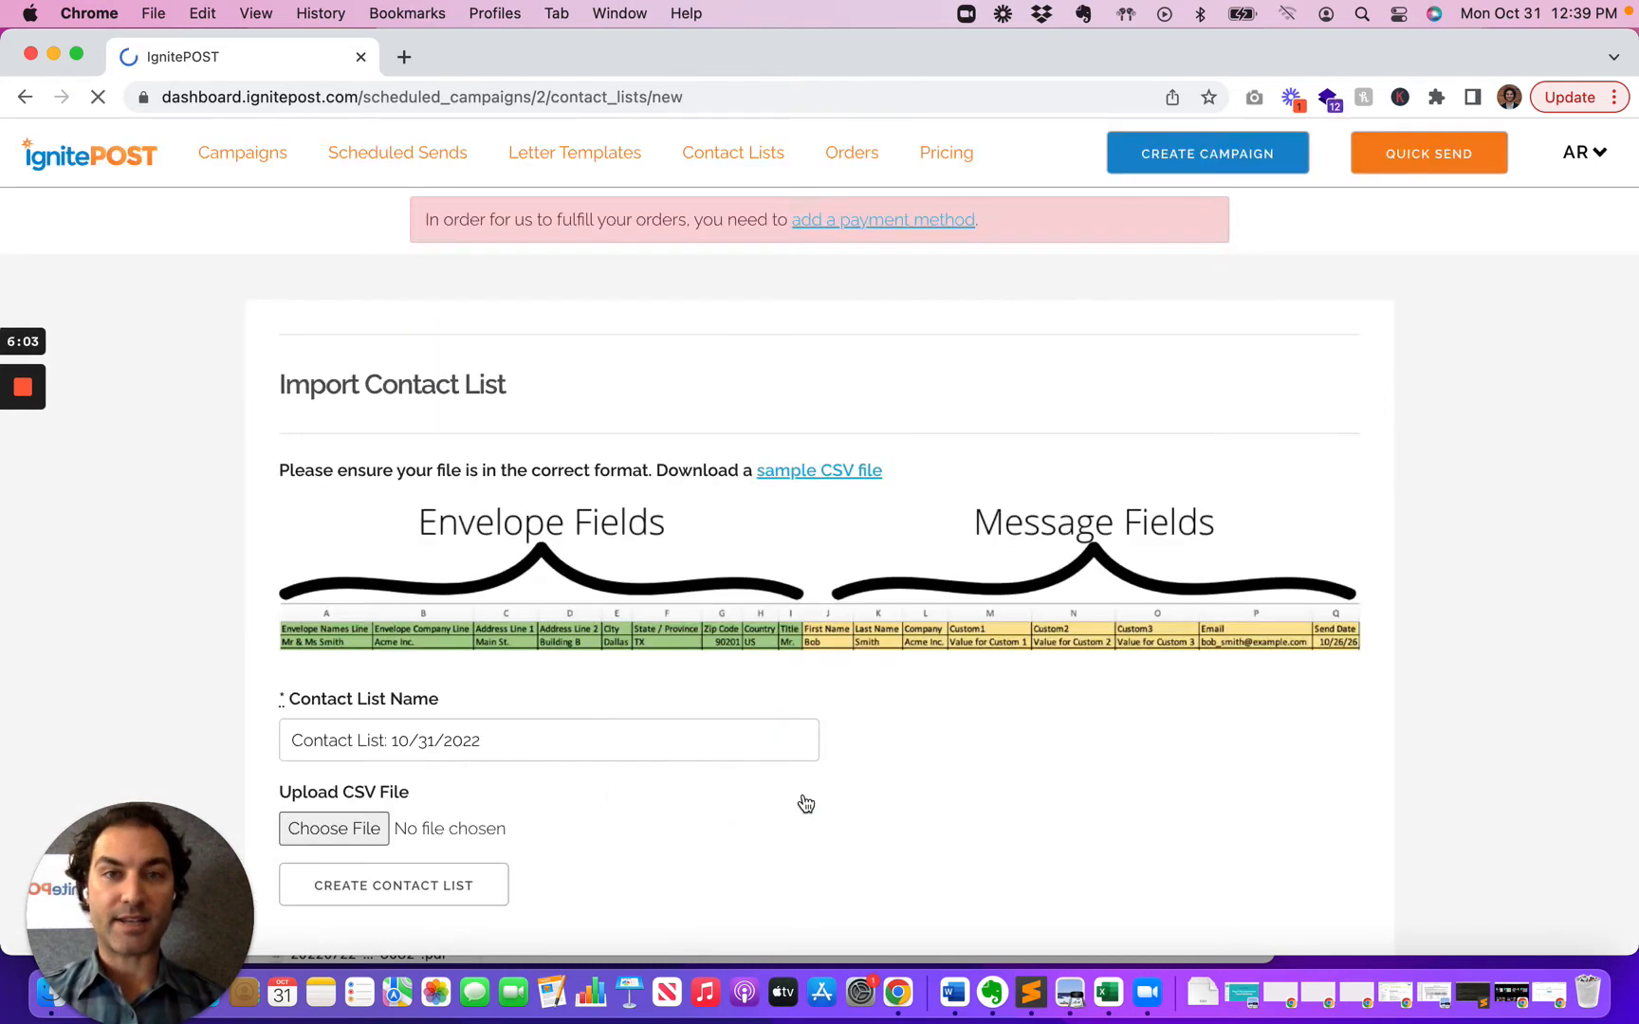
scroll(686, 810, down, 2)
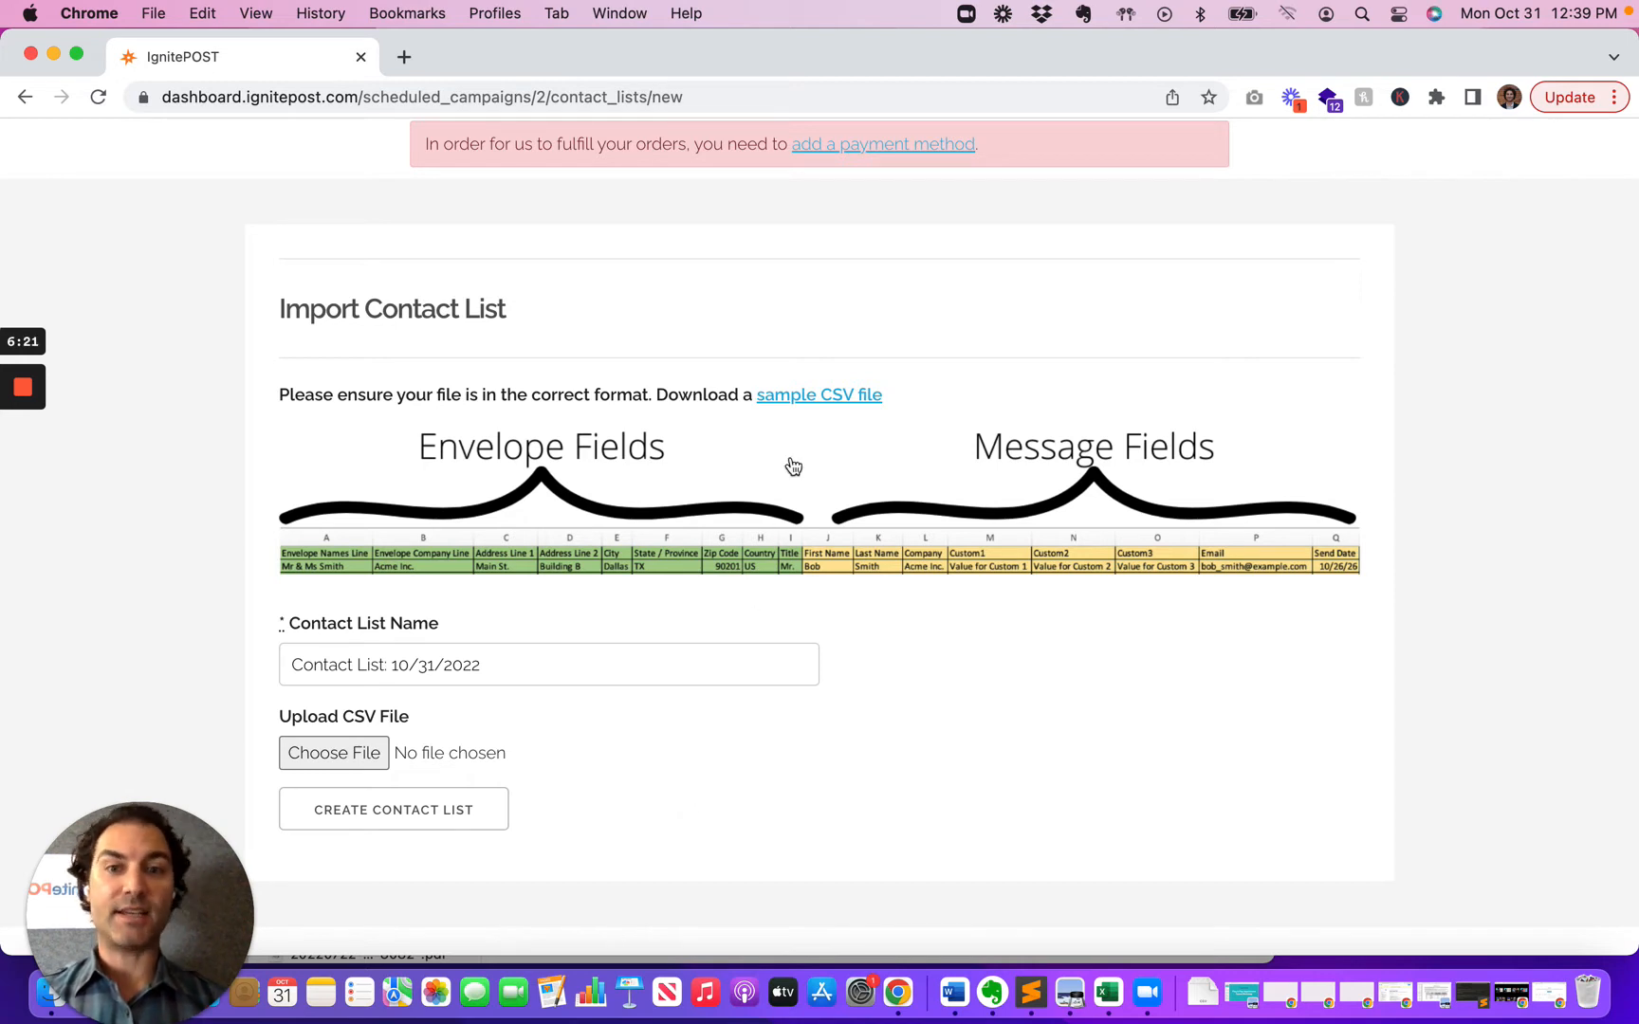
click(813, 398)
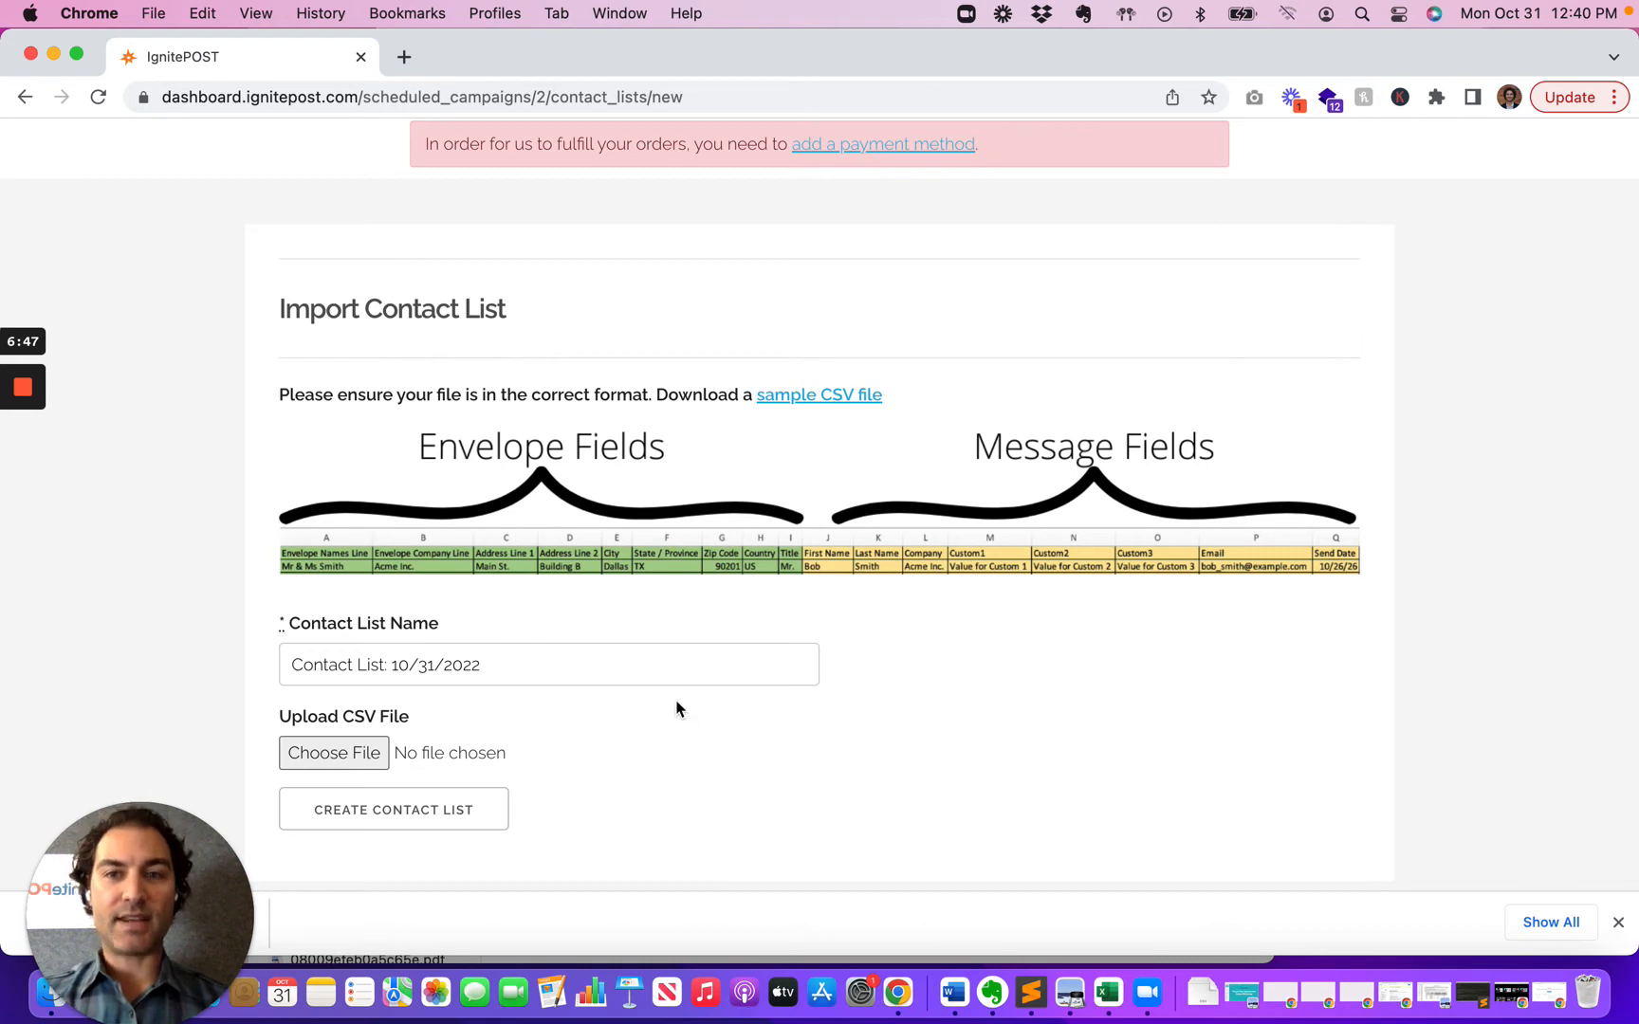
Step: Open the downloaded Sample Scheduled Sends CSV in Microsoft Excel and widen the Envelope Names Line column to fit its header
key(ctrl+Up)
click(414, 699)
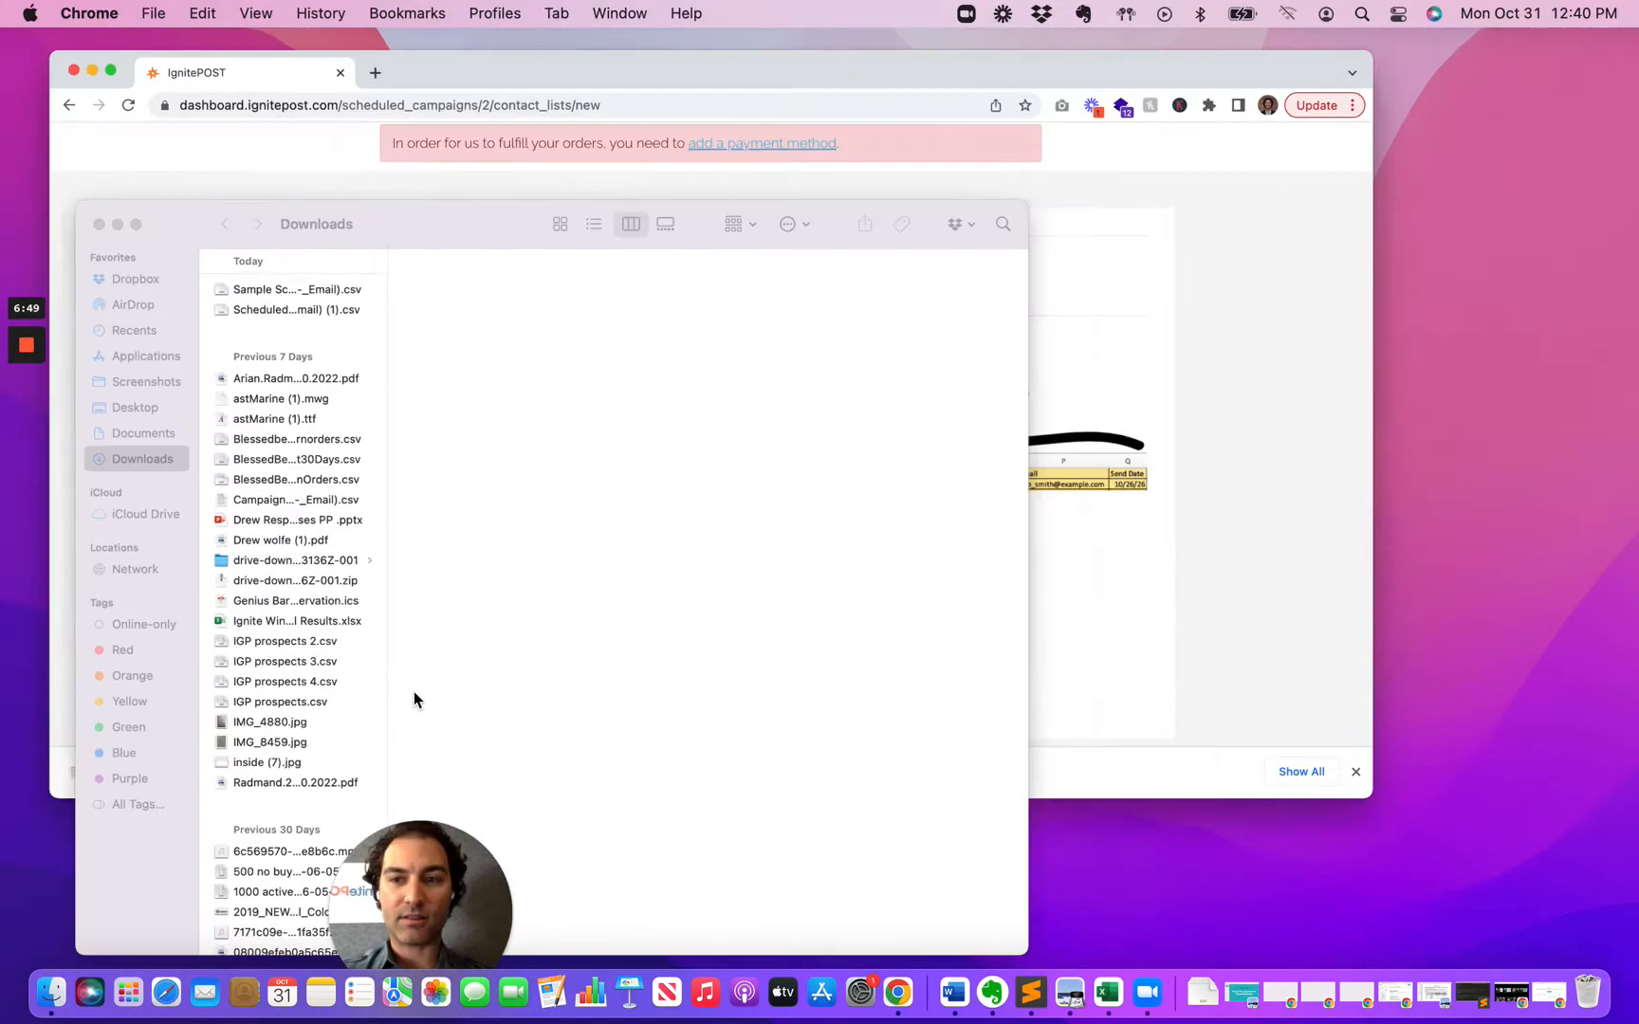
right_click(343, 142)
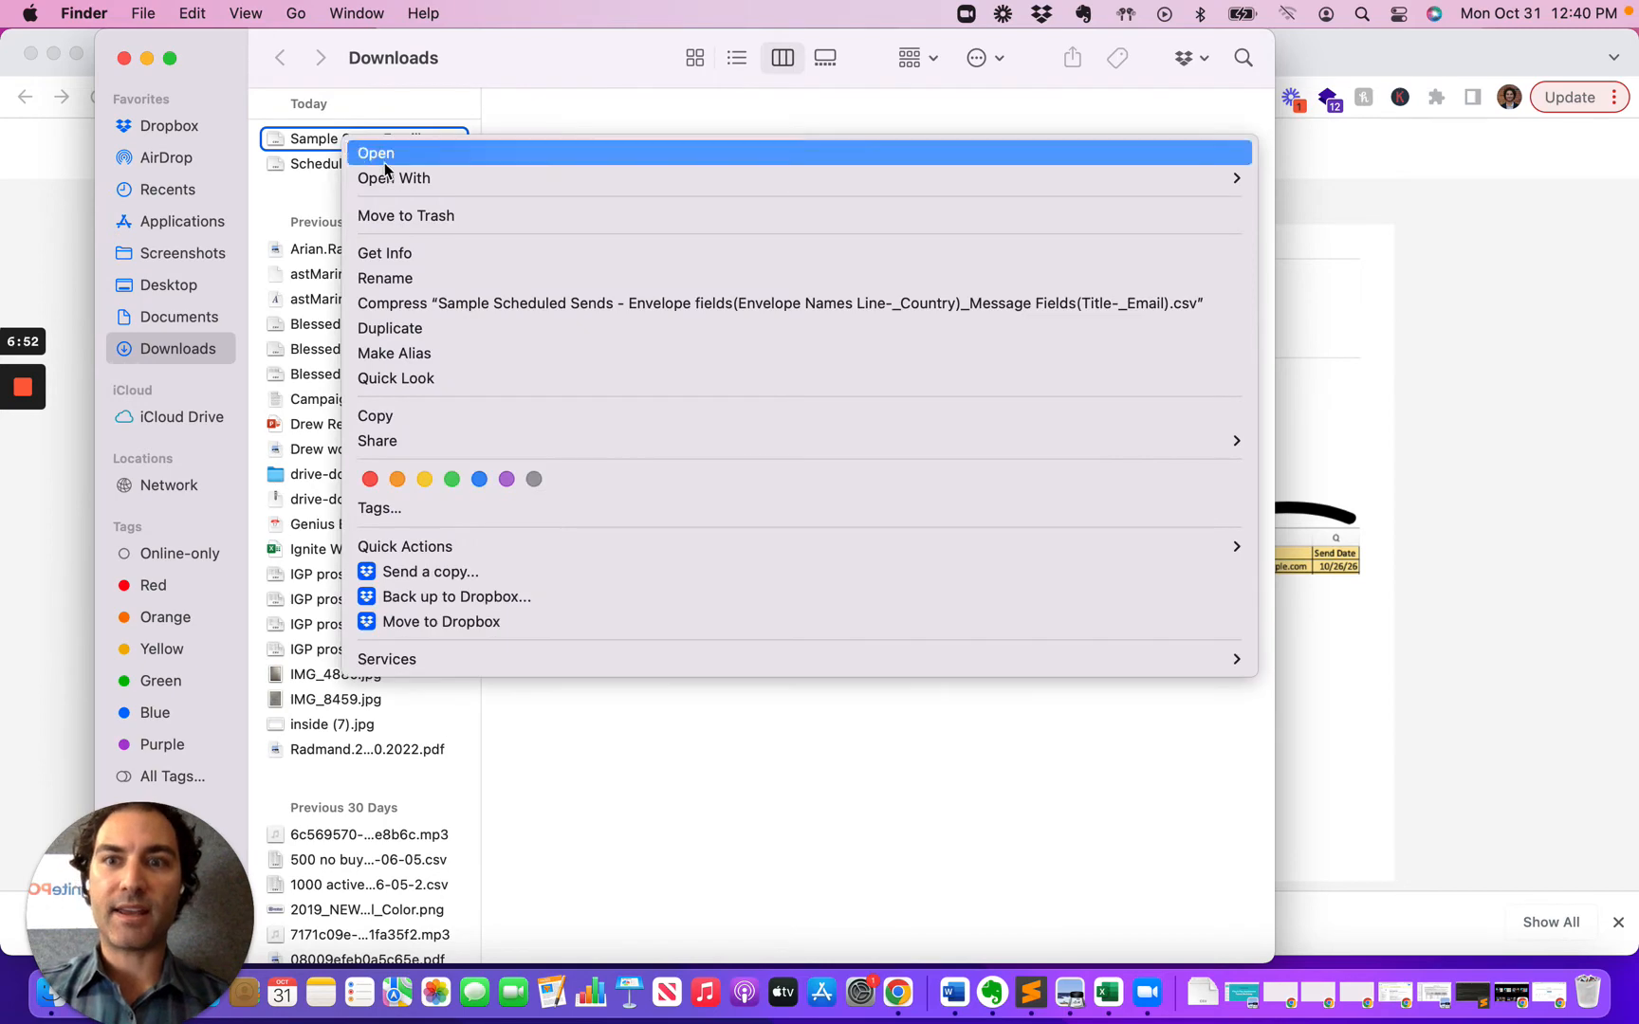
mouse_move(389, 180)
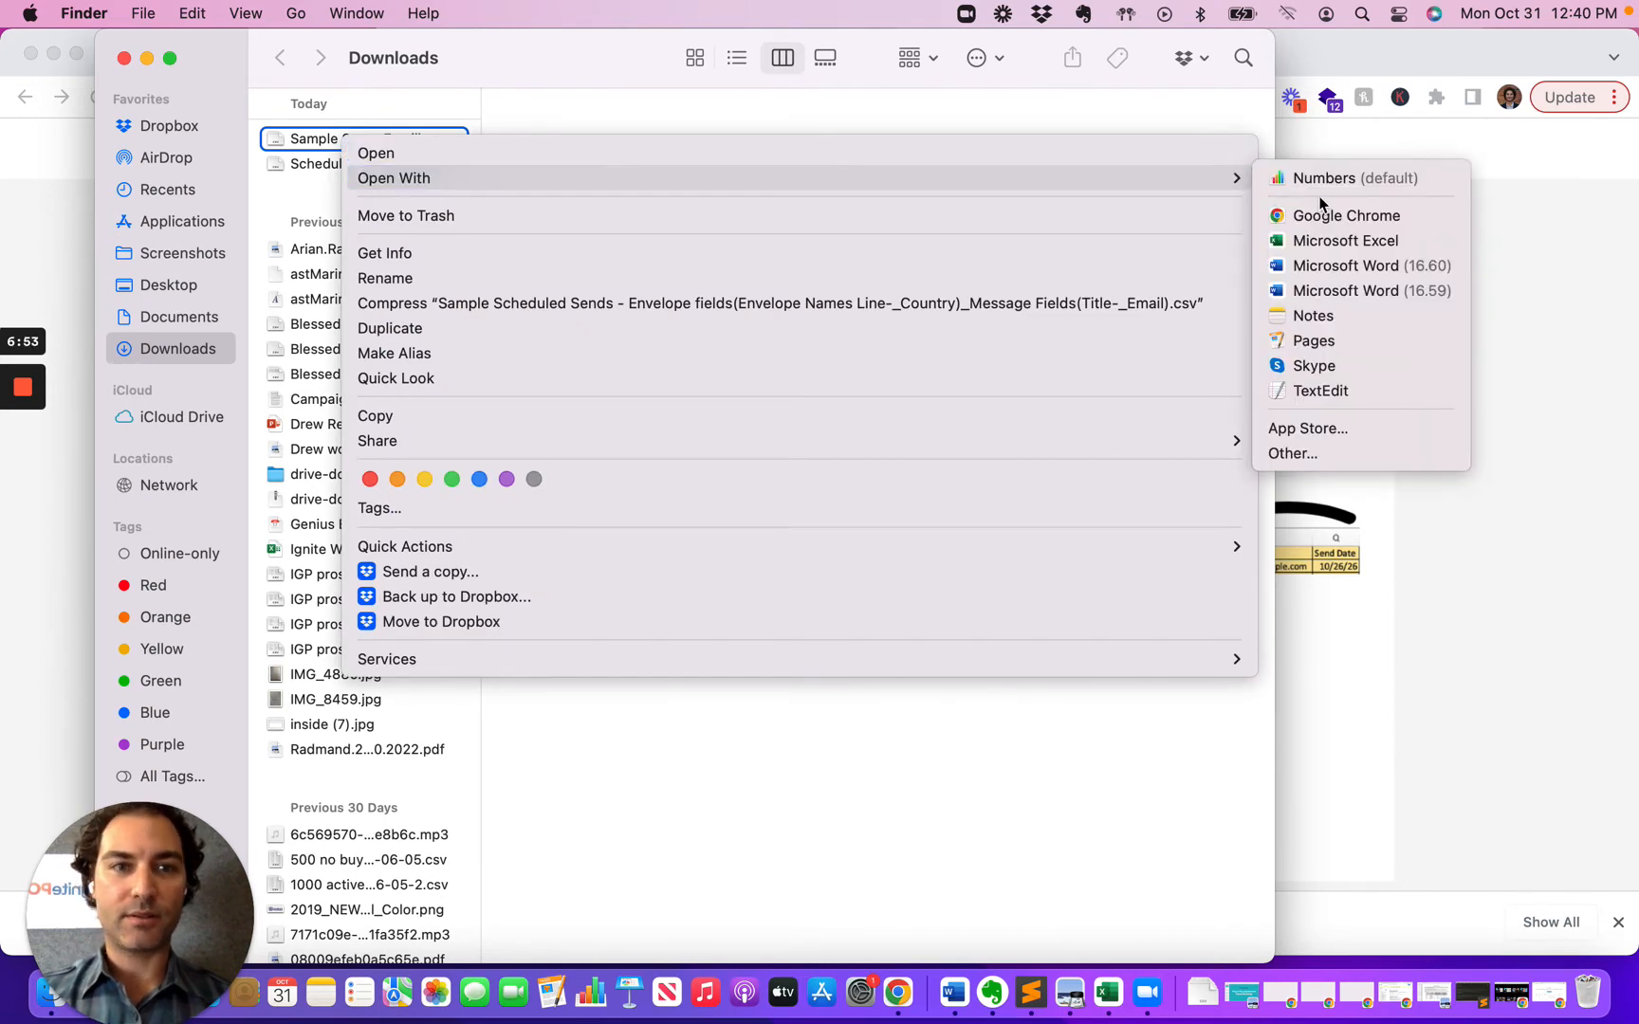
click(1344, 240)
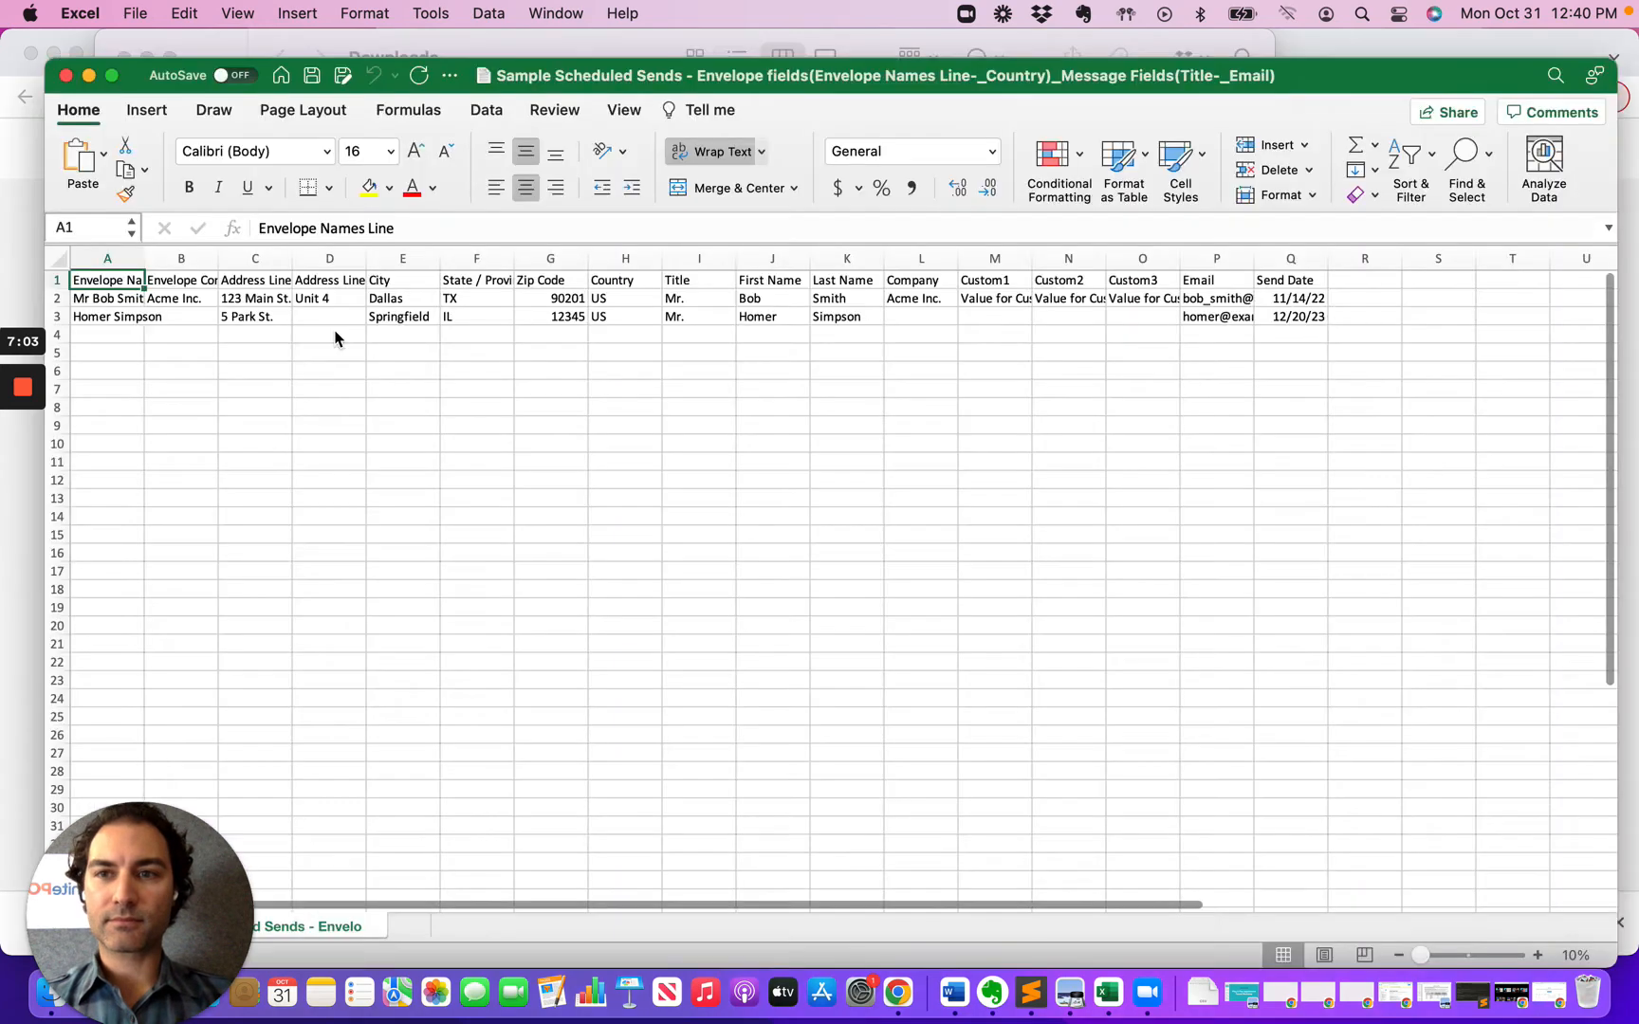
click(268, 462)
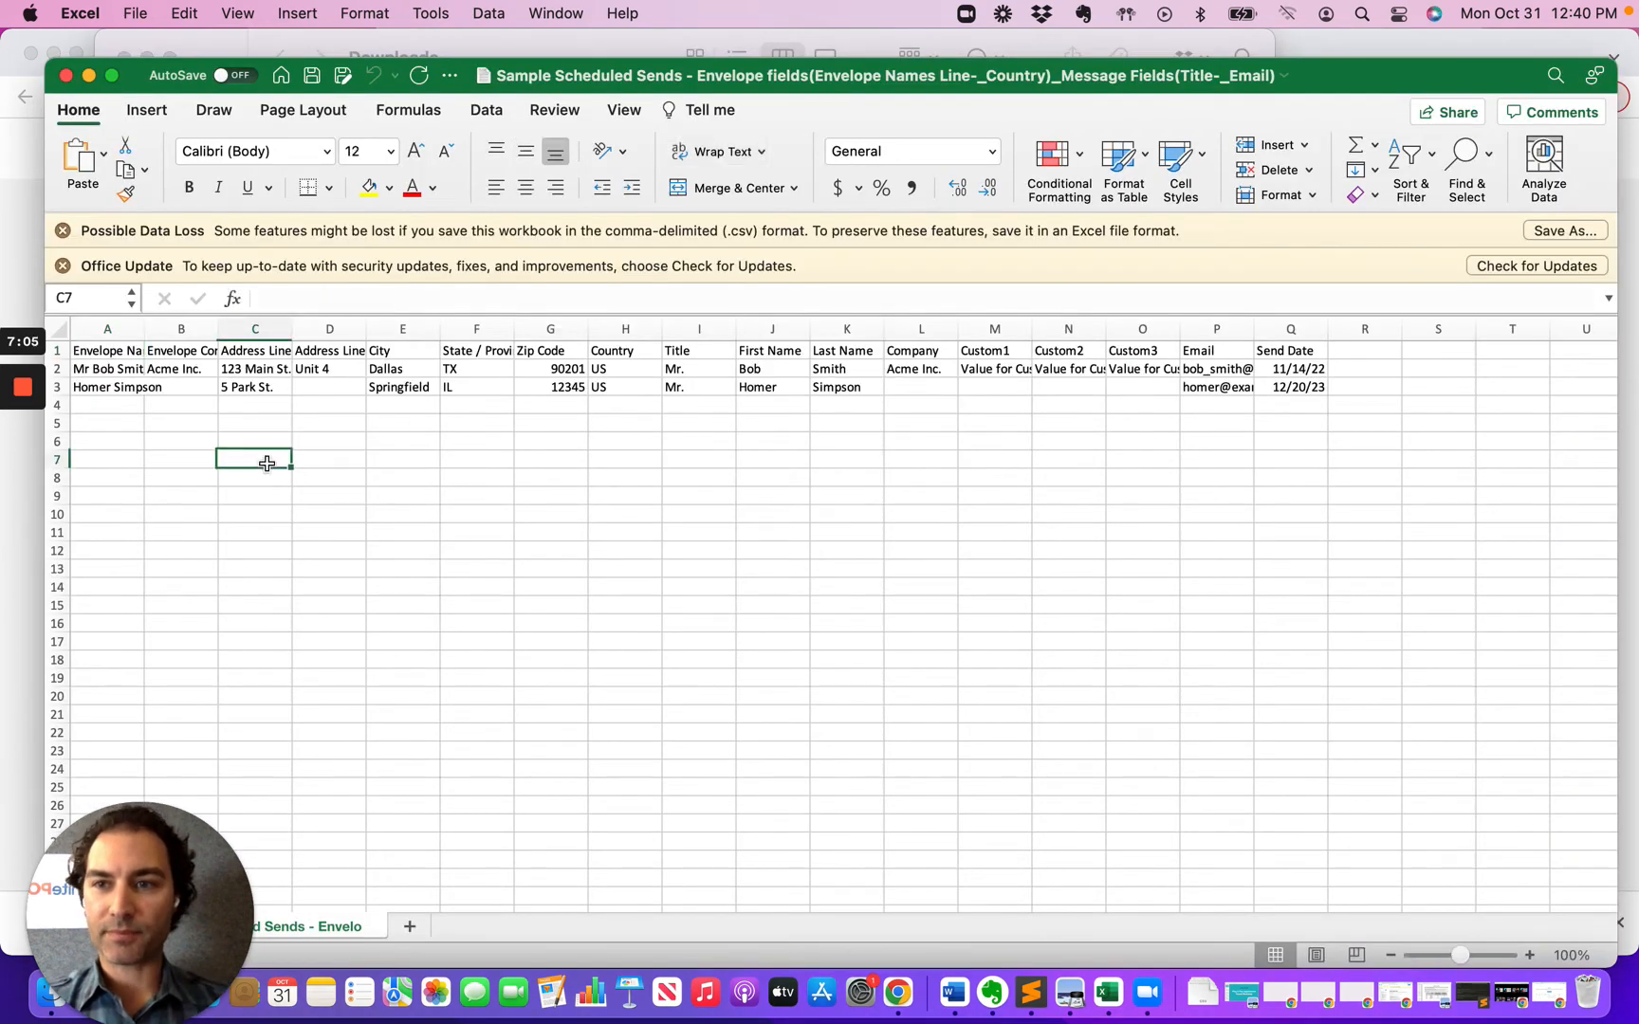
drag(150, 334, 198, 330)
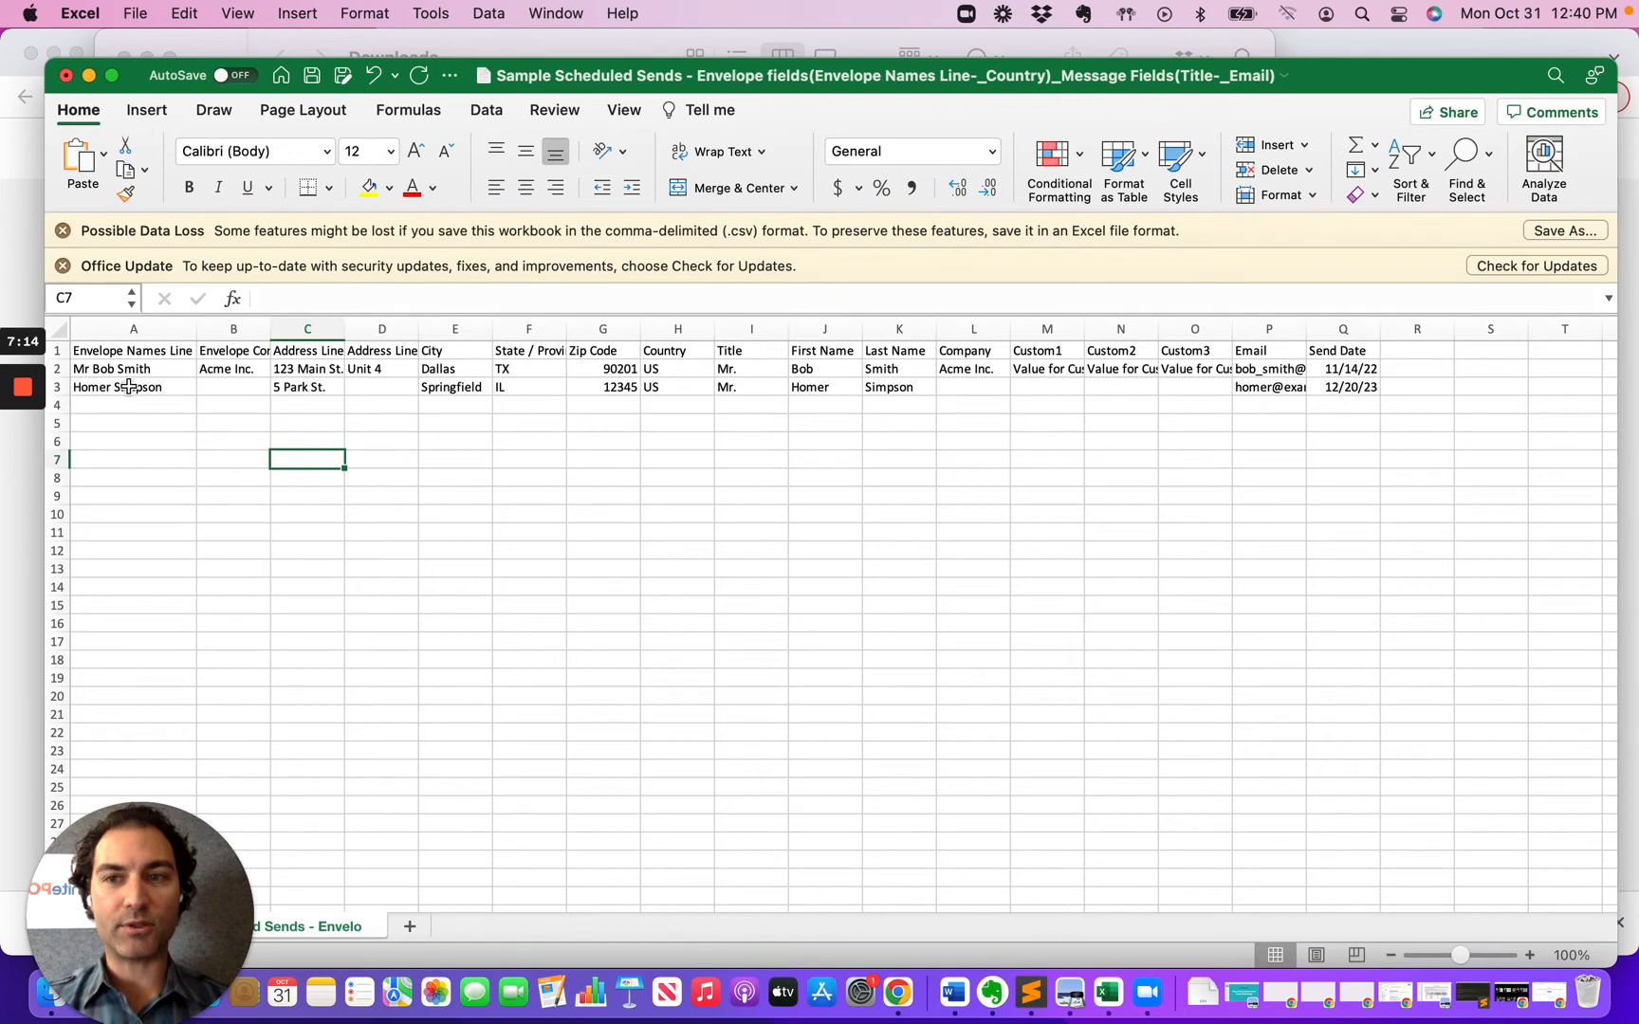
Step: Examine the envelope fields of the first sample contact, from Envelope Names Line through the address, city, state, zip code and country
click(117, 371)
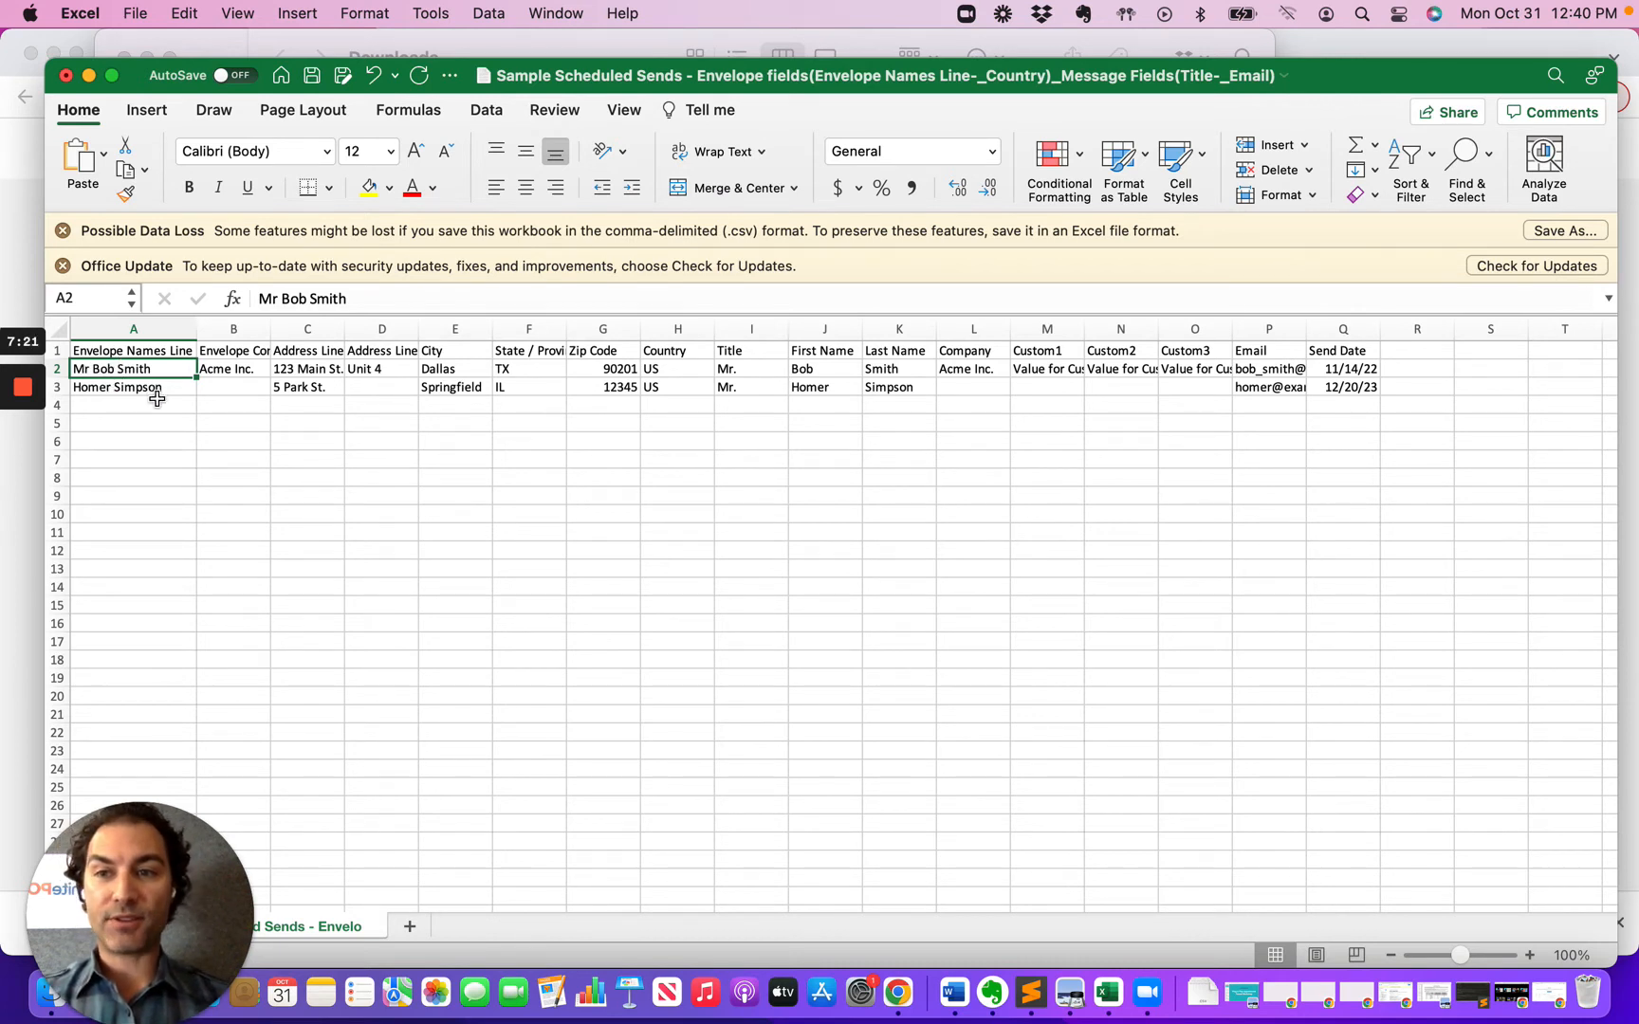
key(Right)
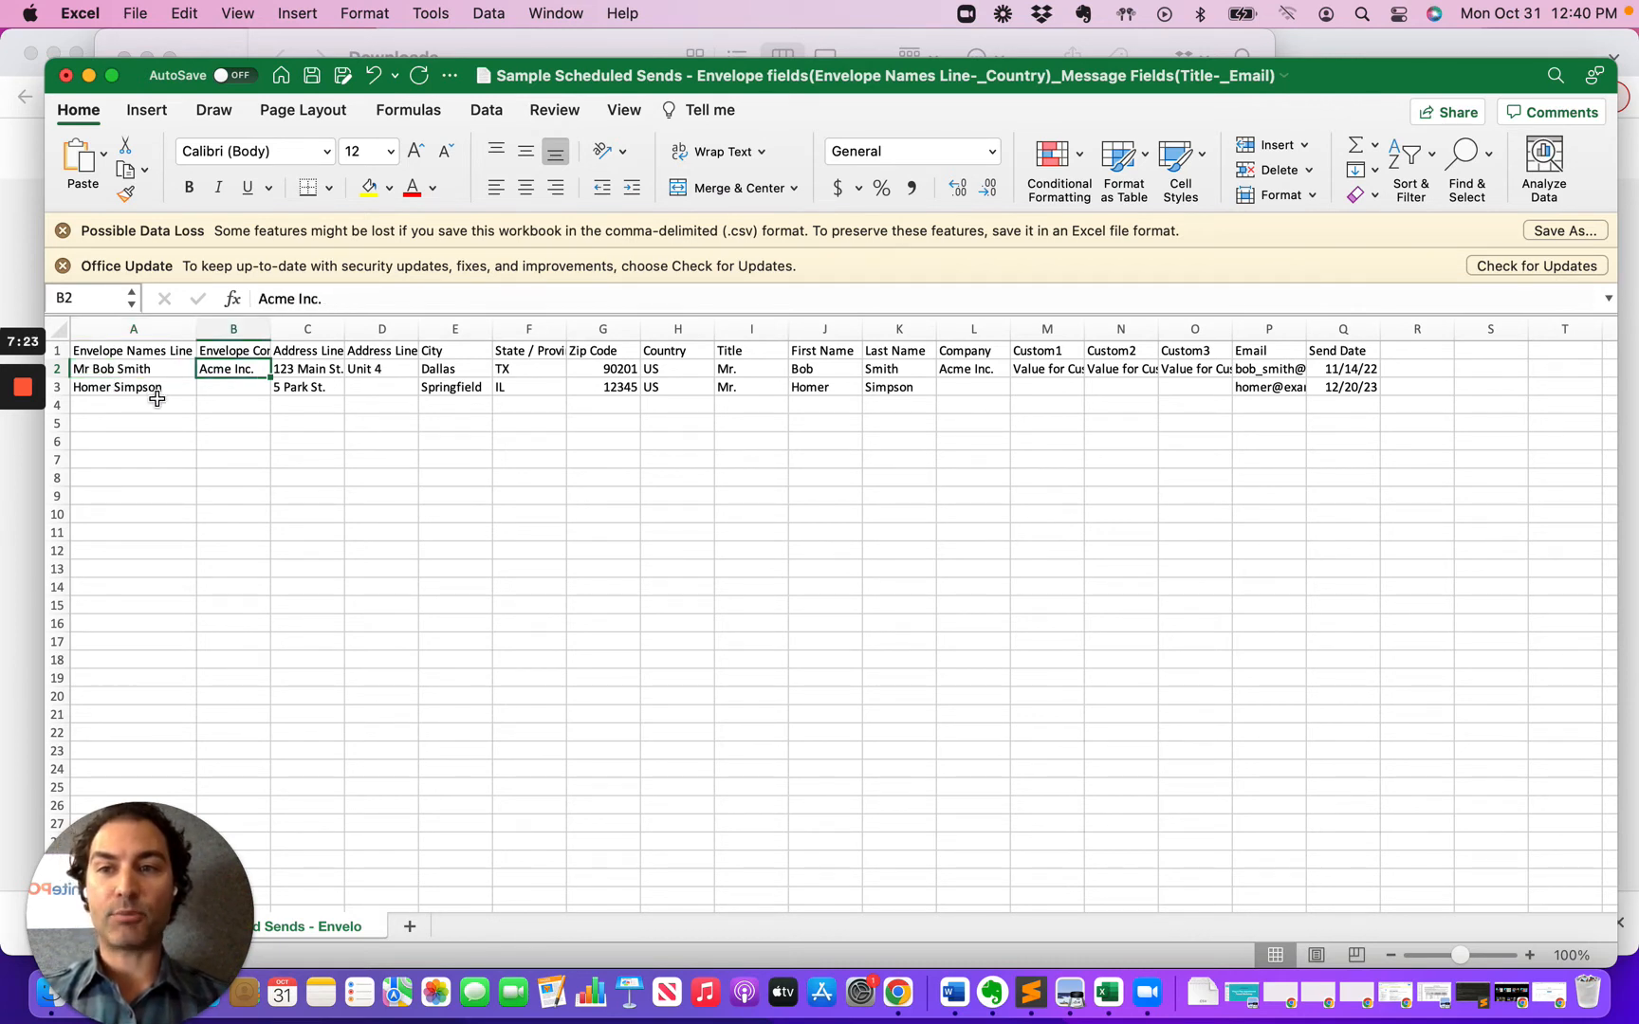
key(Right)
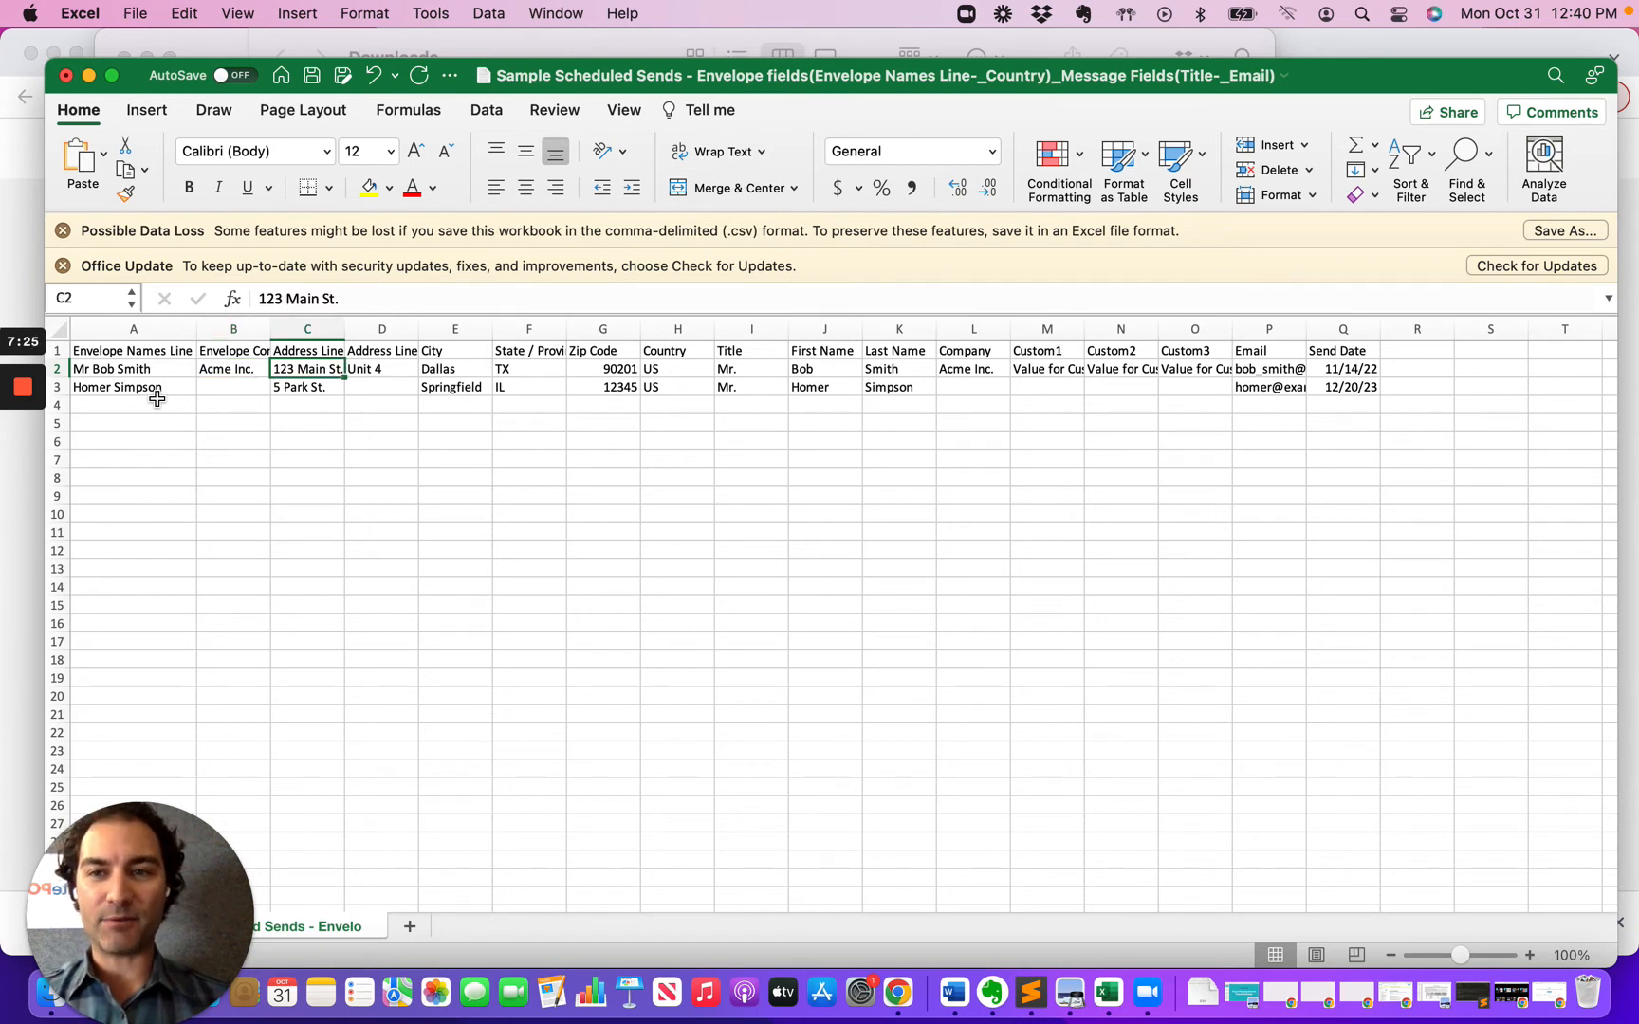
key(Right)
key(Right)
key(Right)
key(Right)
key(Right)
key(Right)
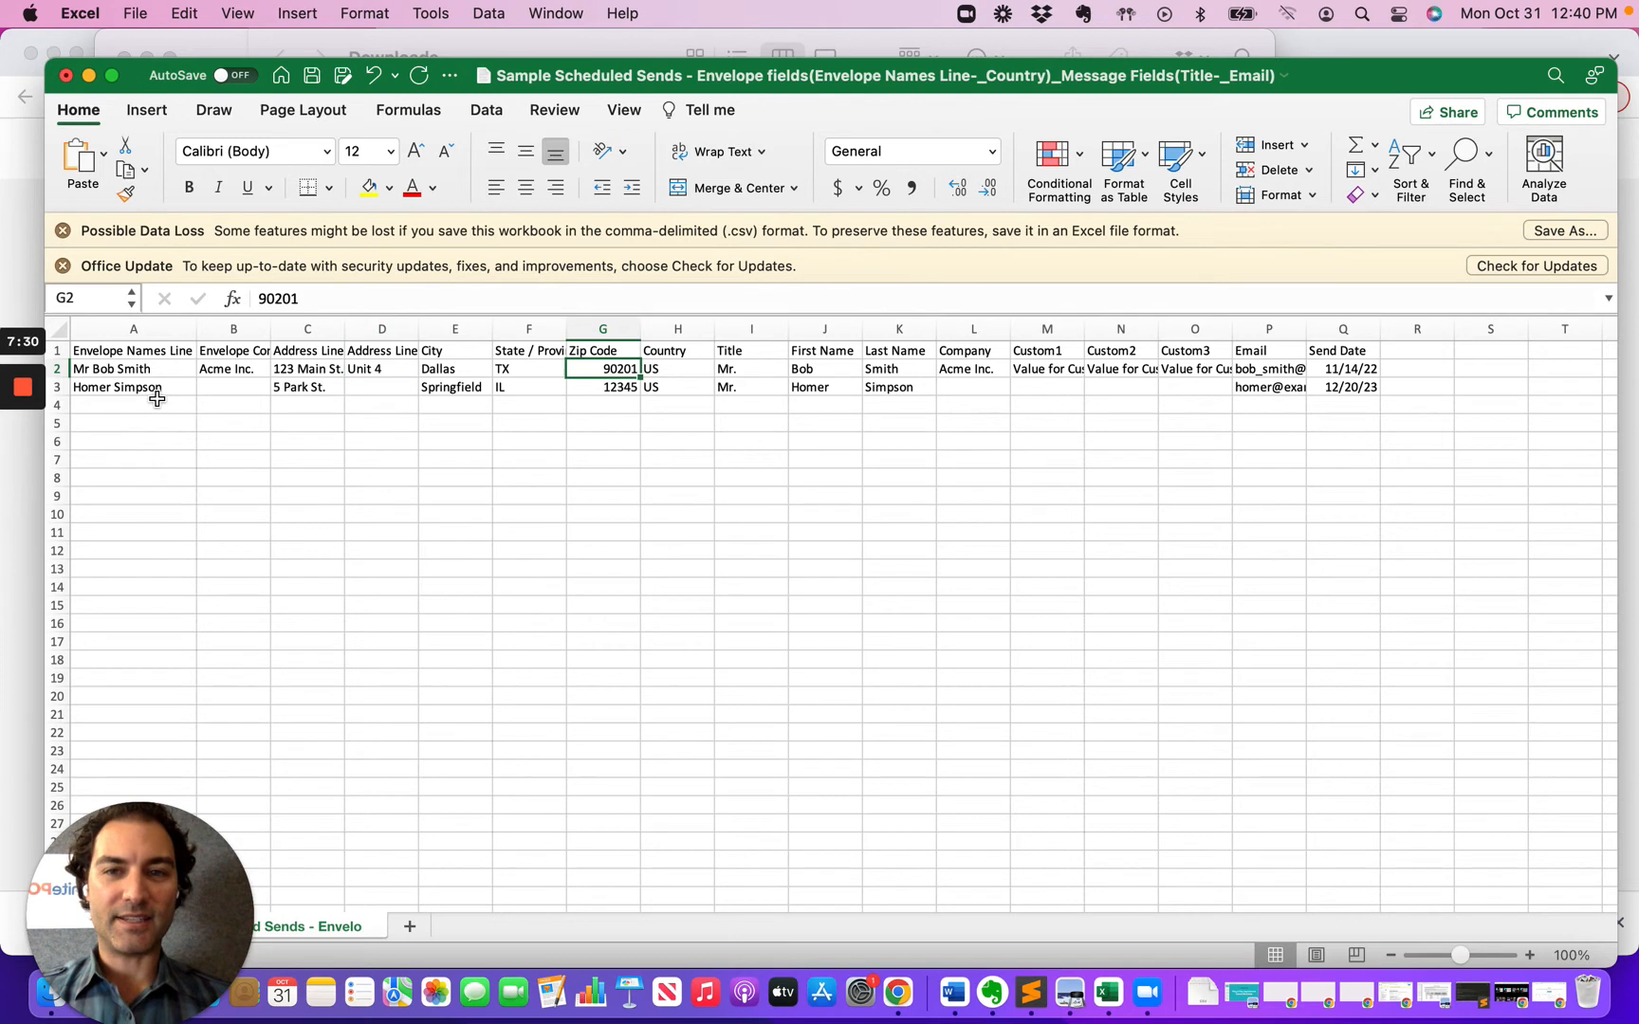
key(Right)
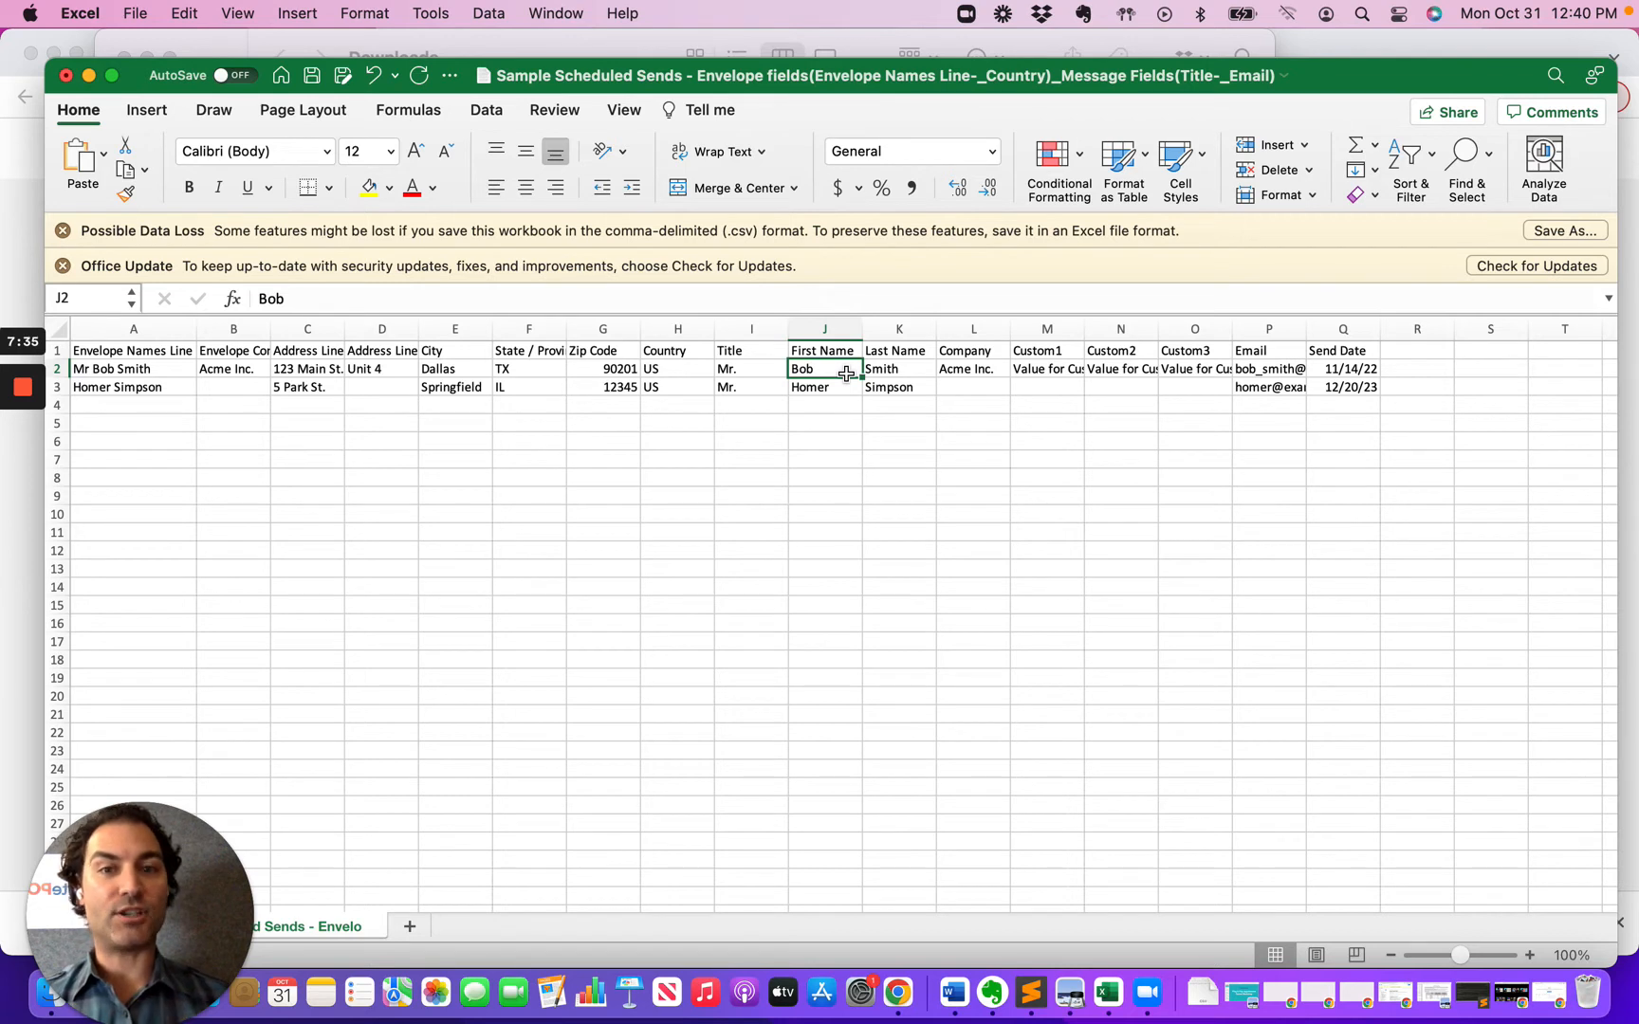
Step: Examine the message fields of the sample contacts, from First Name through Company to Custom1, Custom2 and Custom3
key(Right)
click(831, 371)
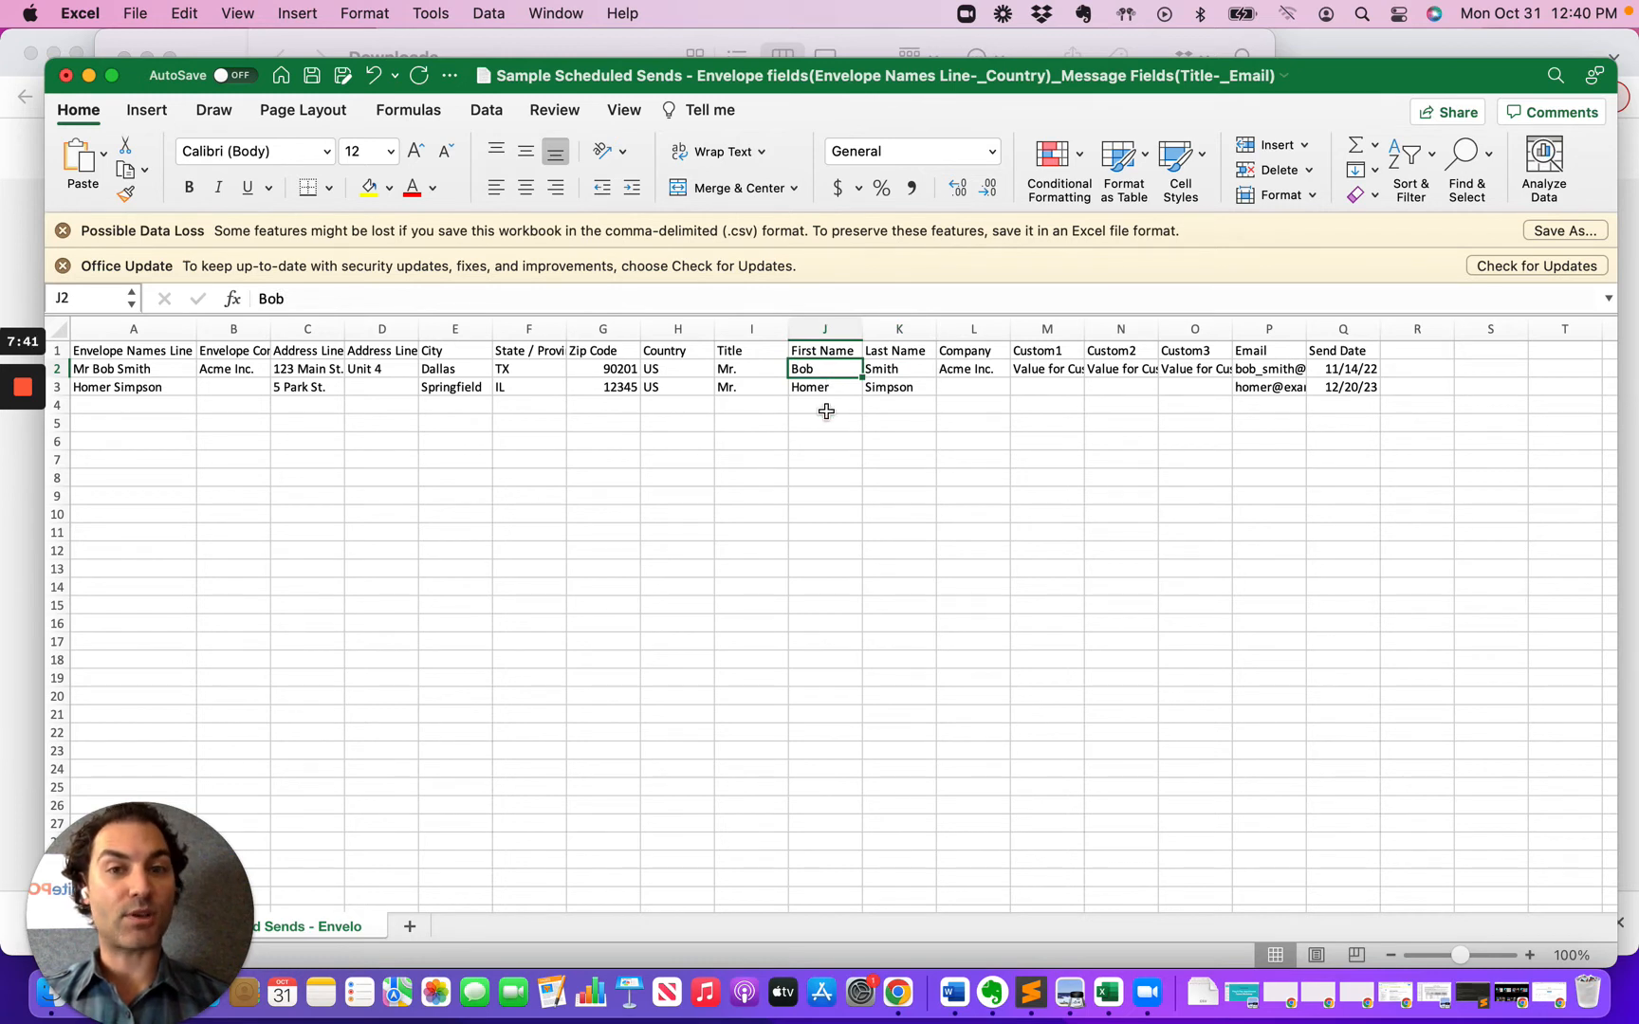
key(Down)
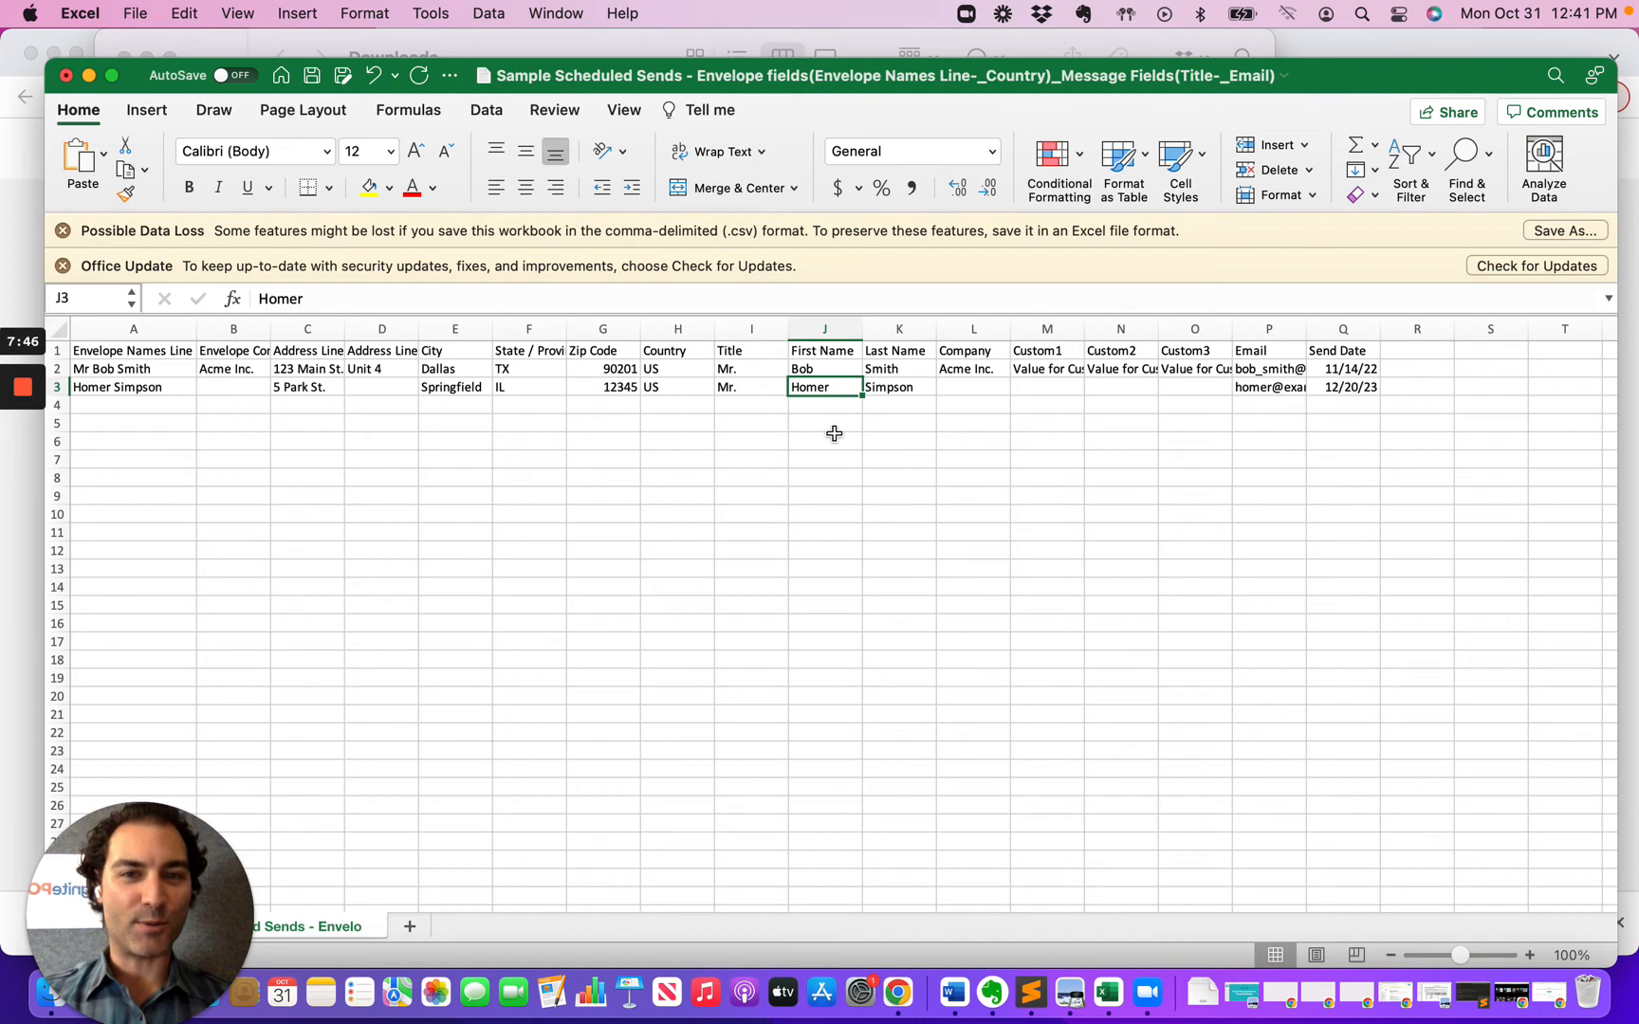
click(896, 374)
key(Right)
key(Right)
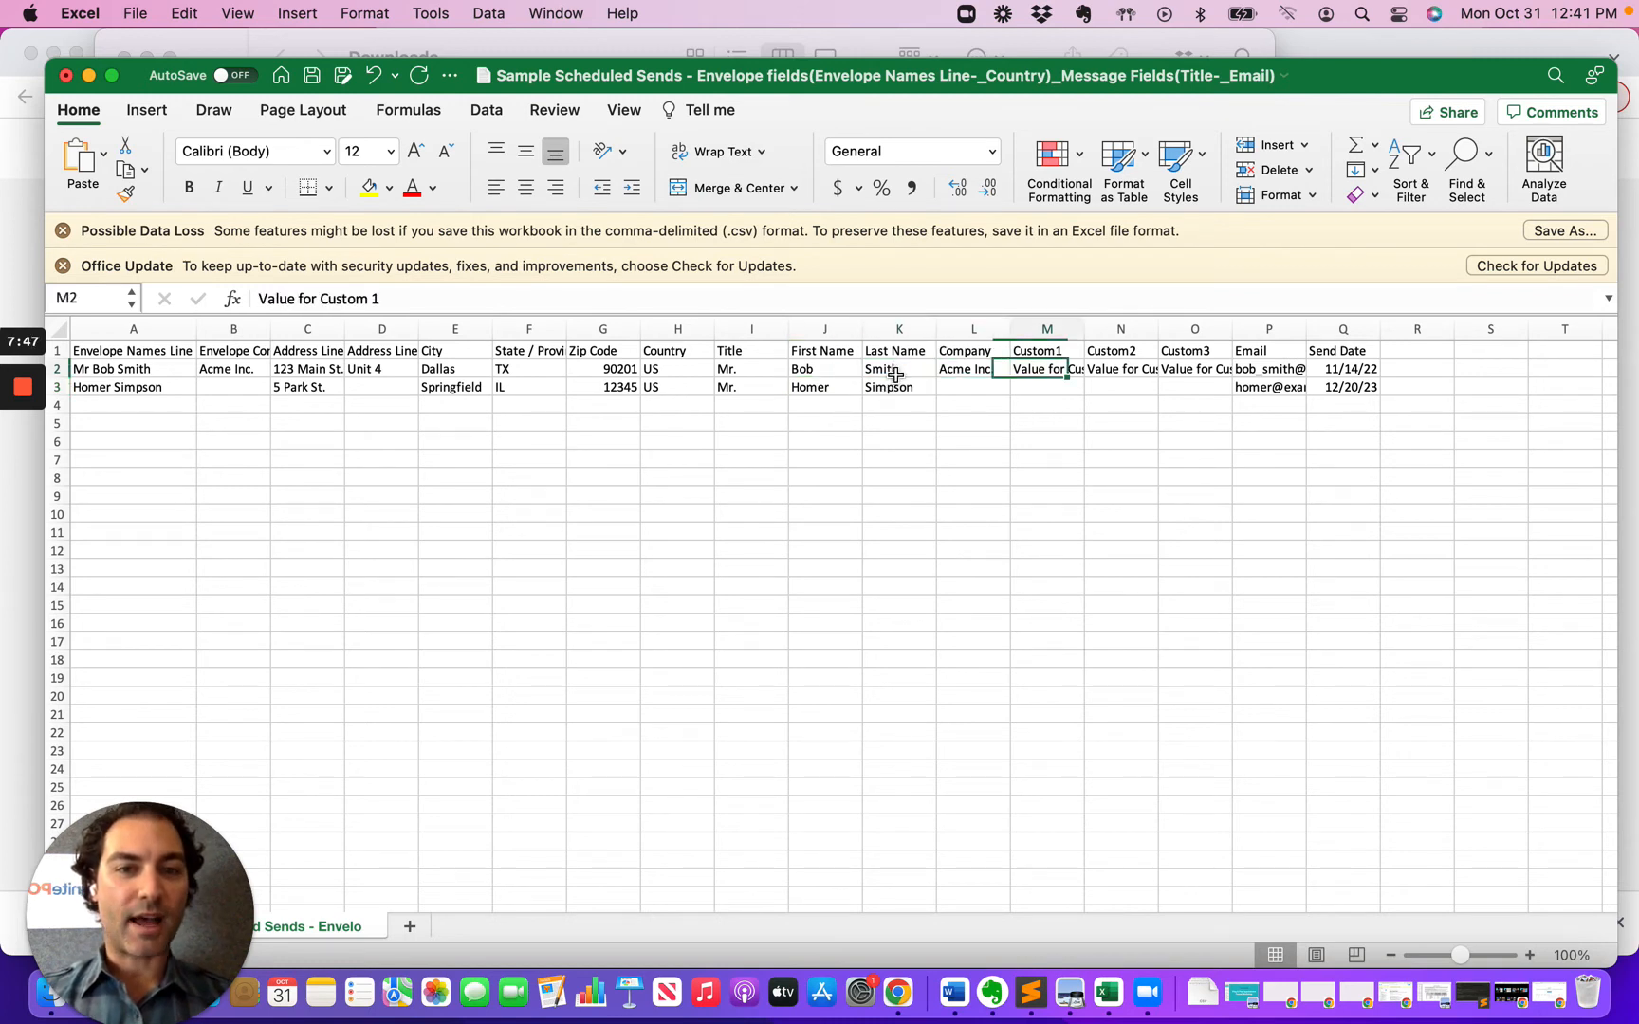
key(Right)
key(Right)
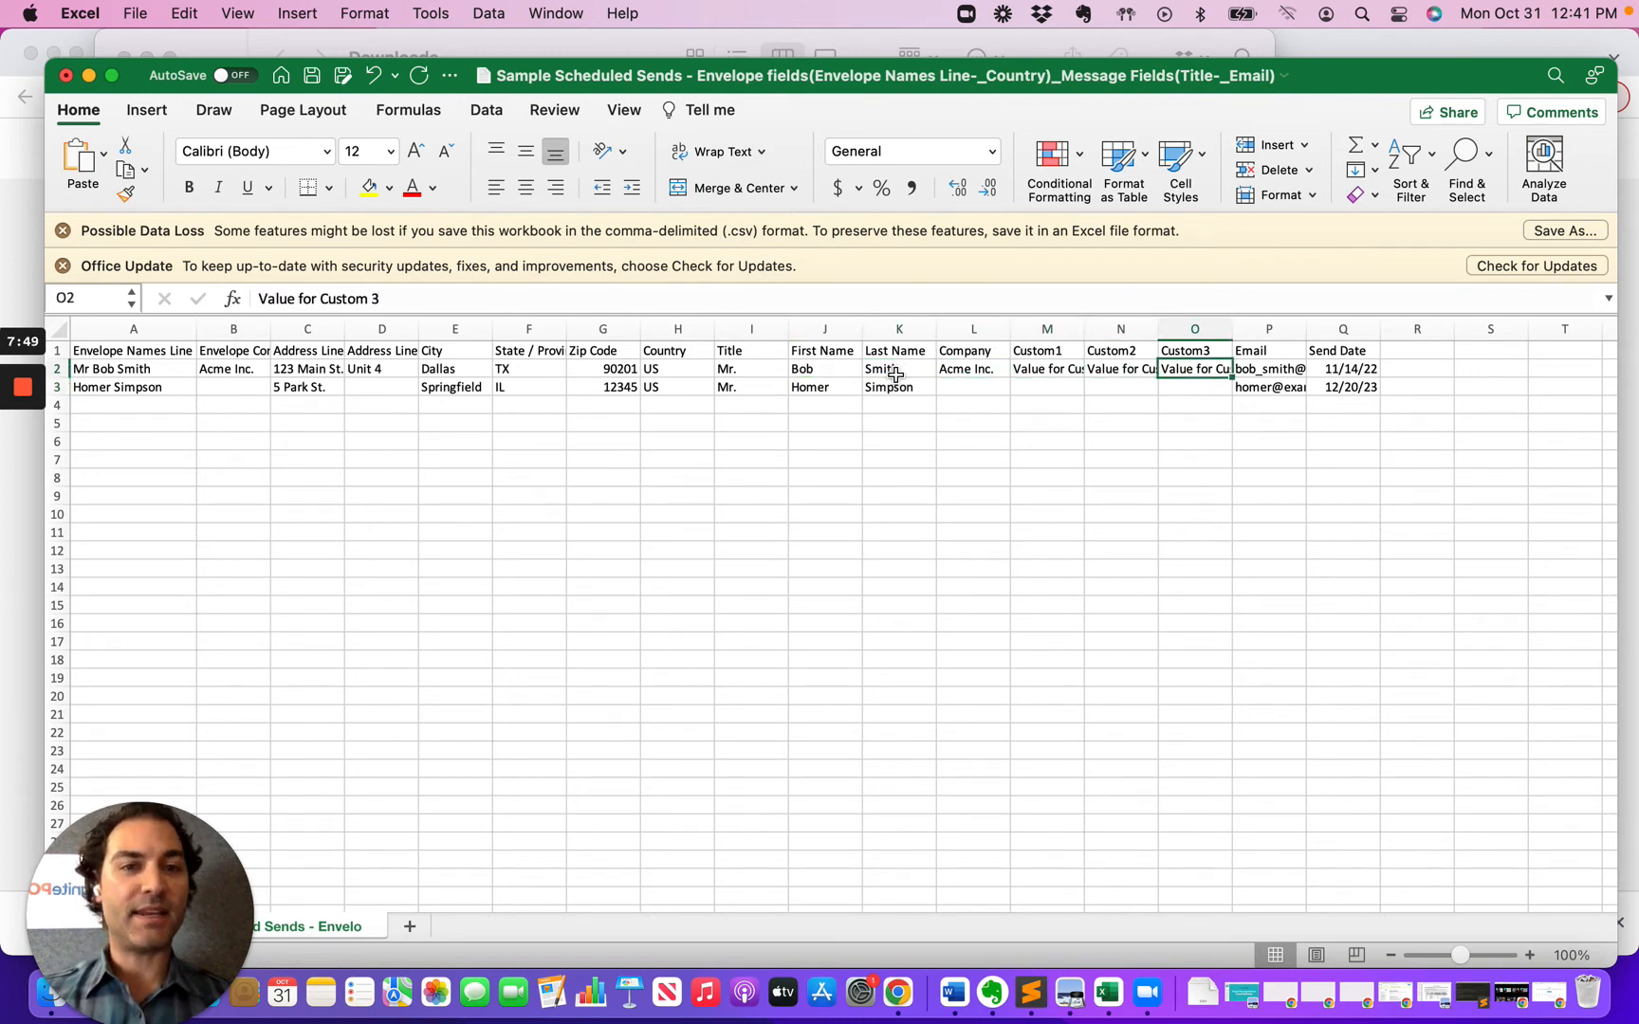
key(Left)
key(Left)
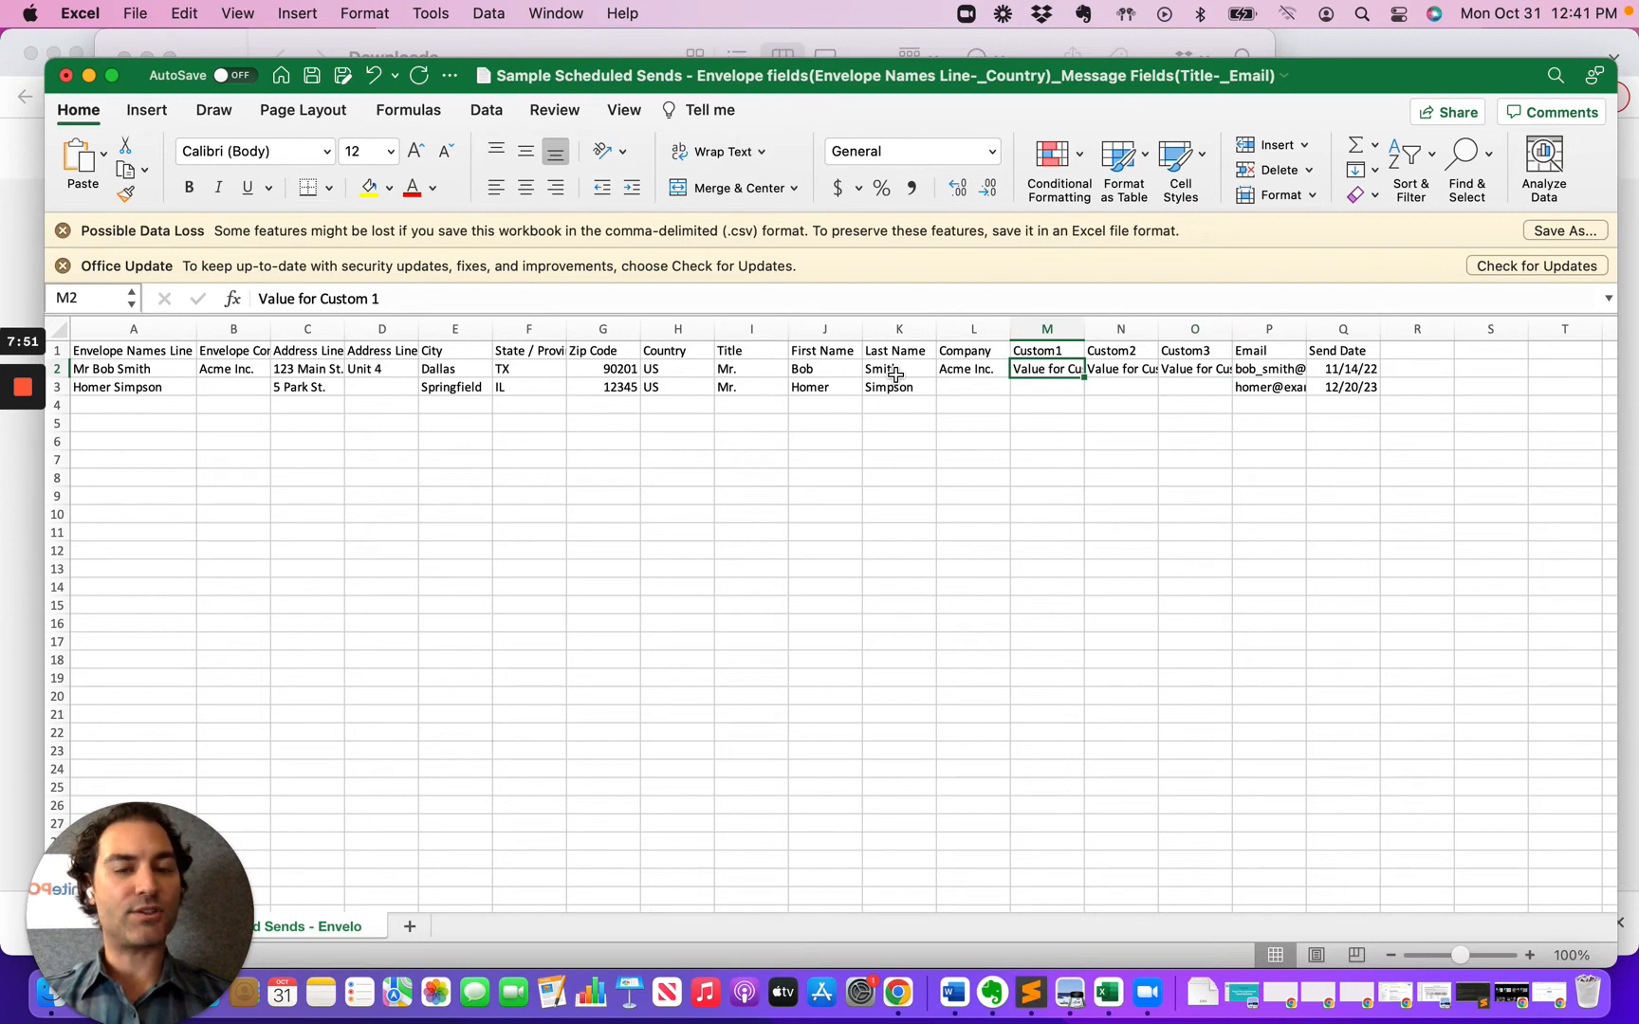
key(Right)
key(Right)
key(Left)
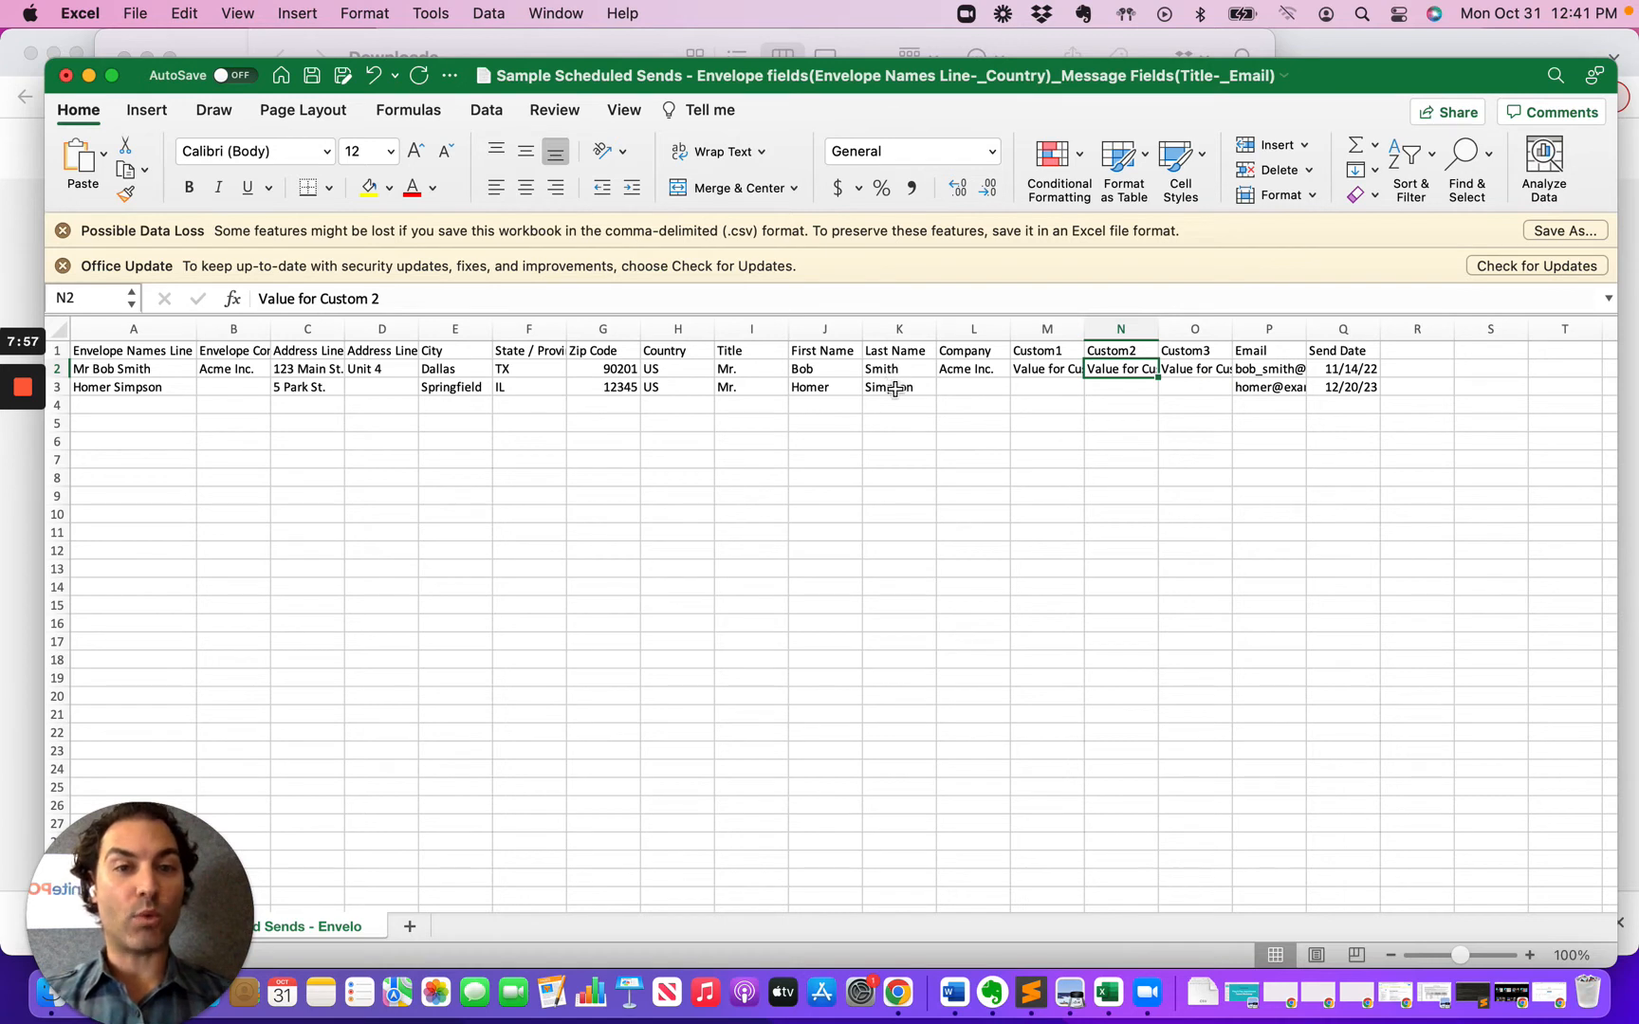
double_click(1049, 372)
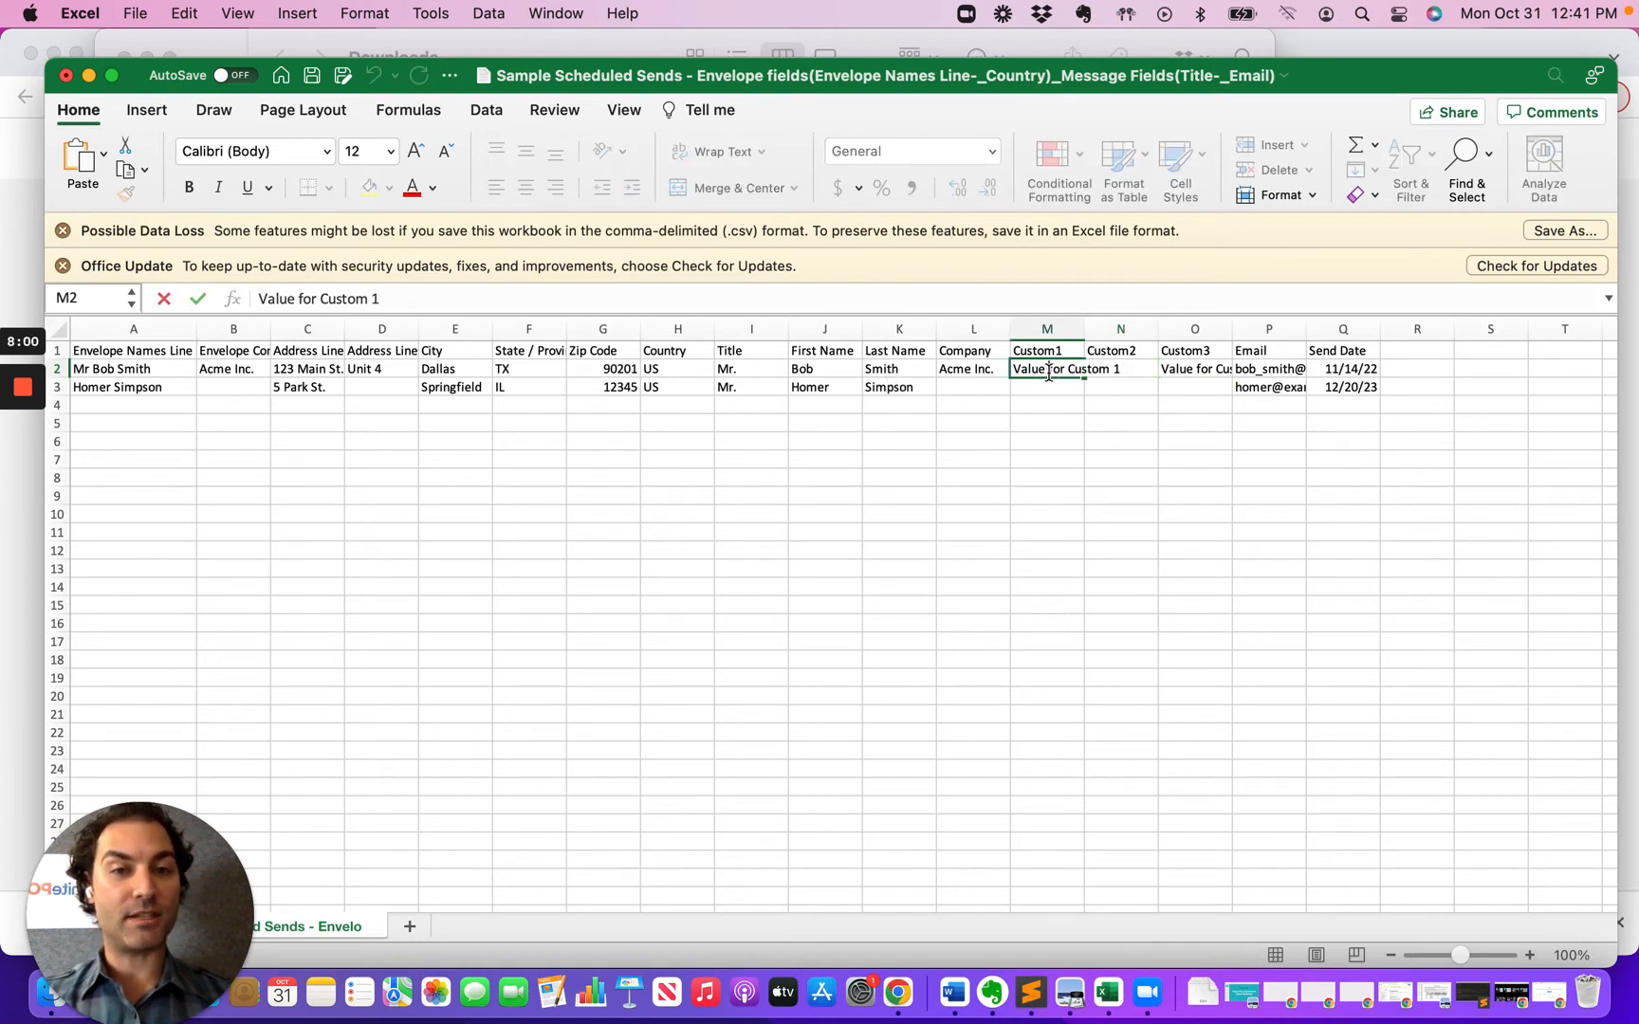
click(1048, 390)
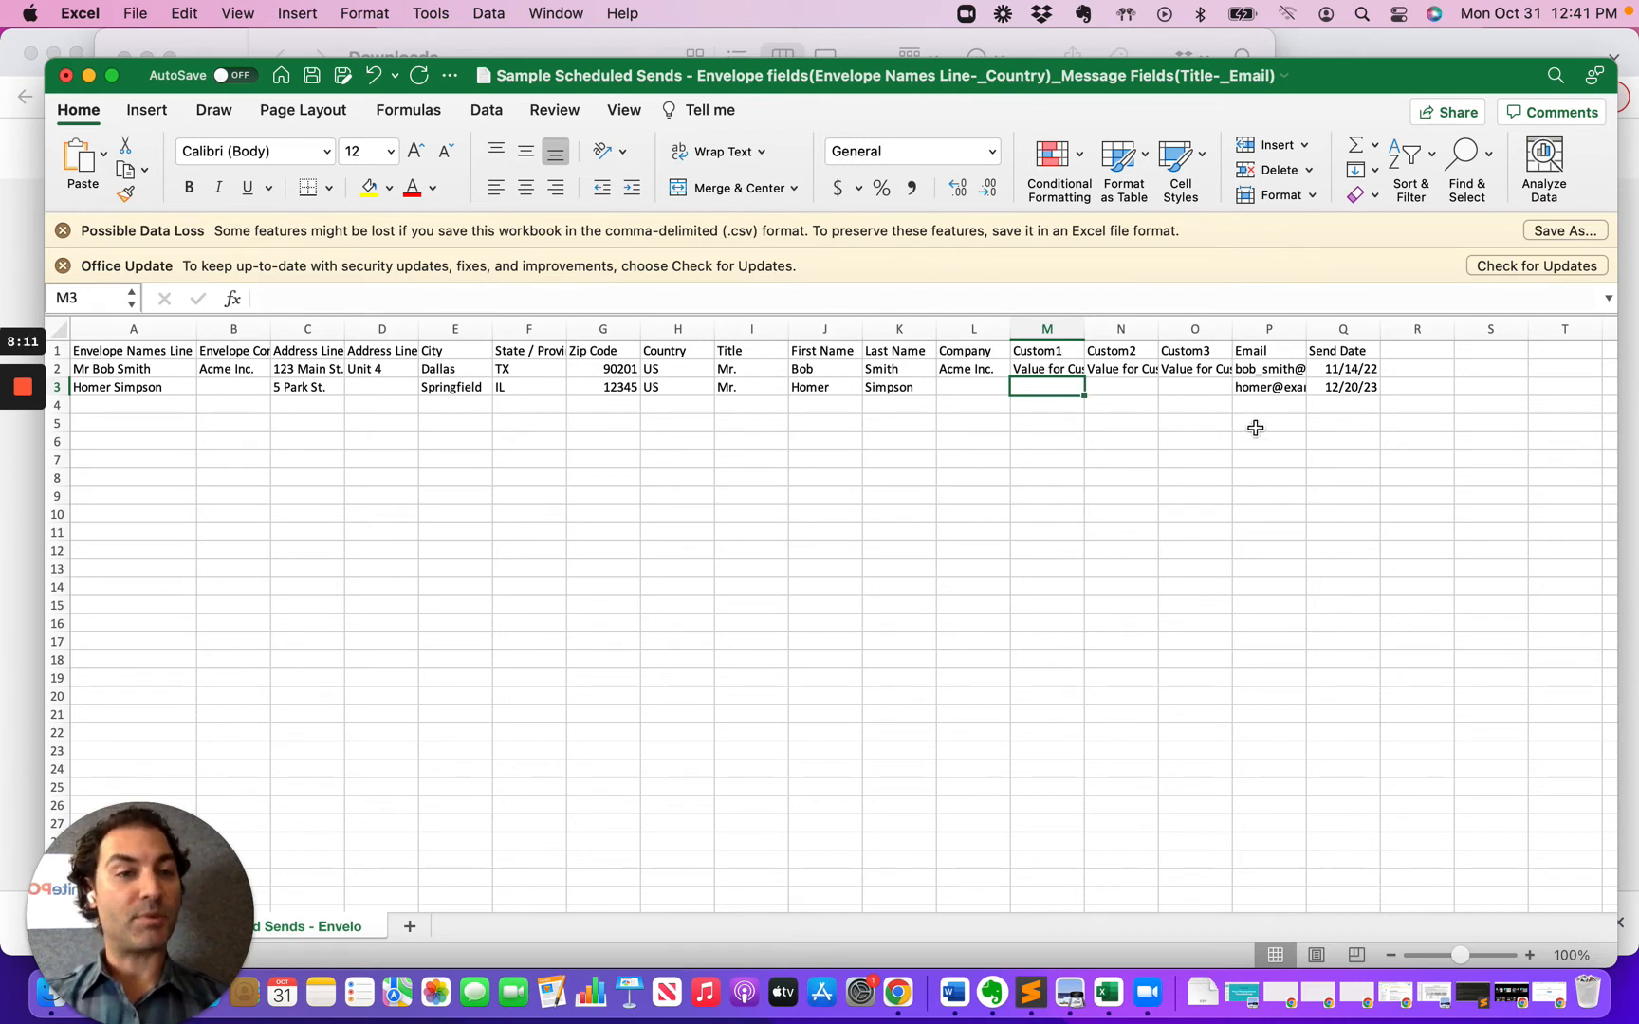
Step: Examine the Send Date values of both sample contacts
click(1347, 370)
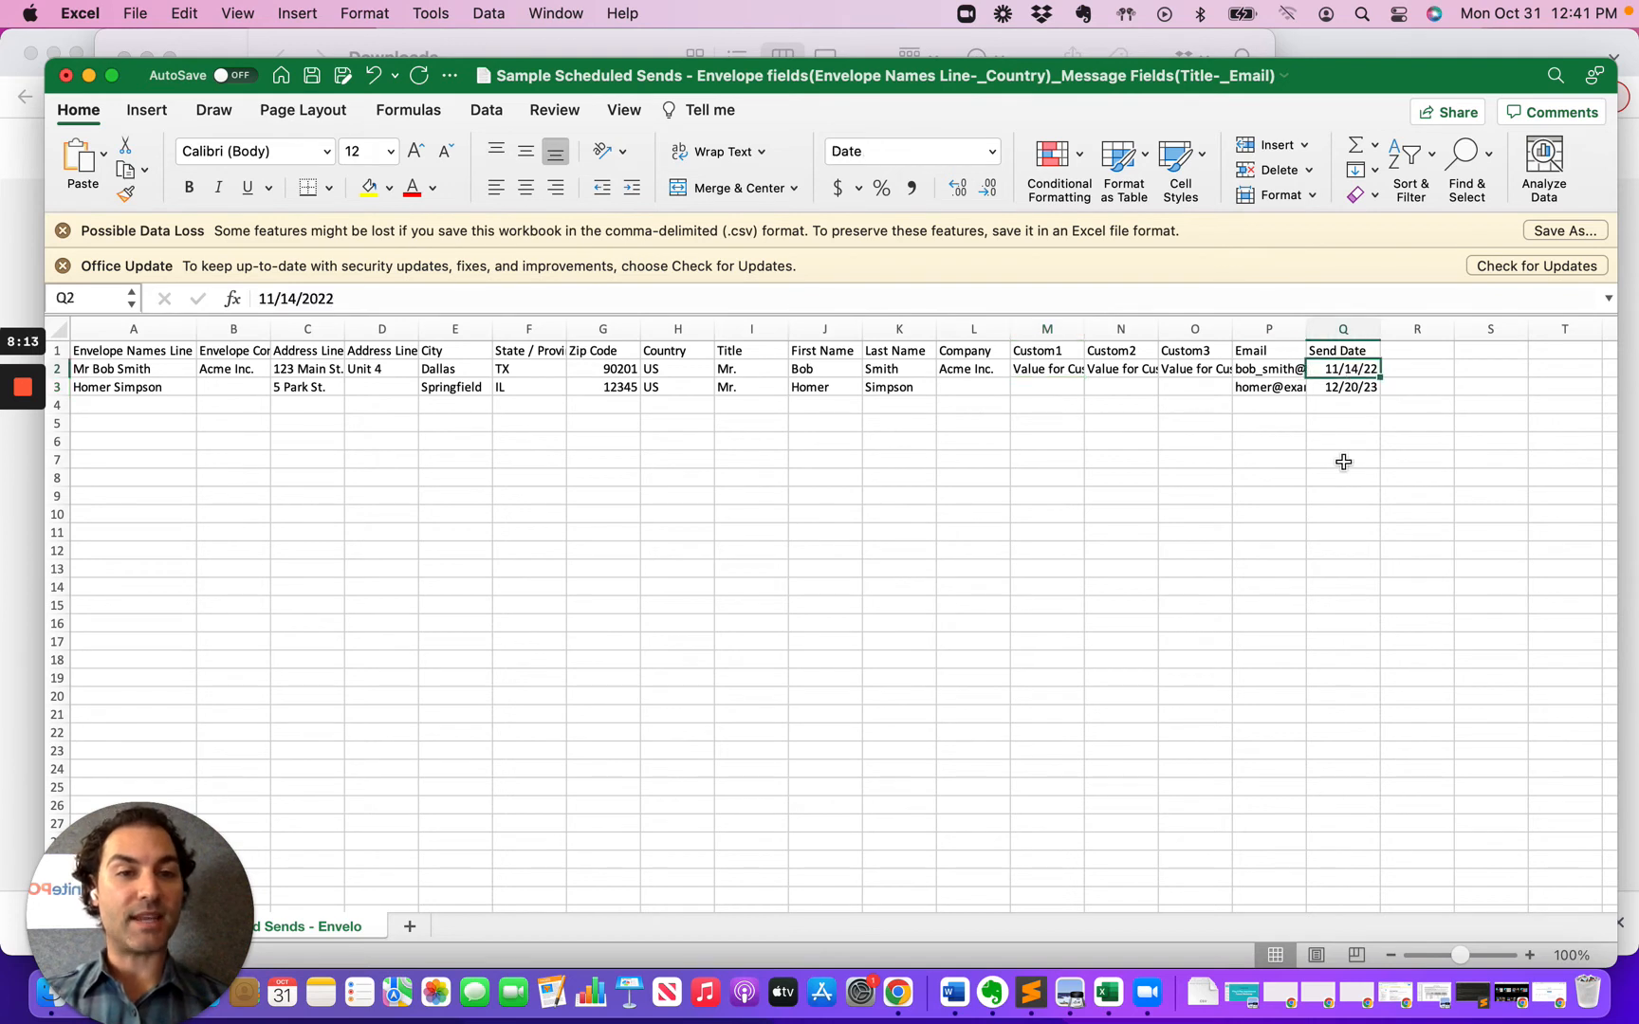
key(Down)
key(Up)
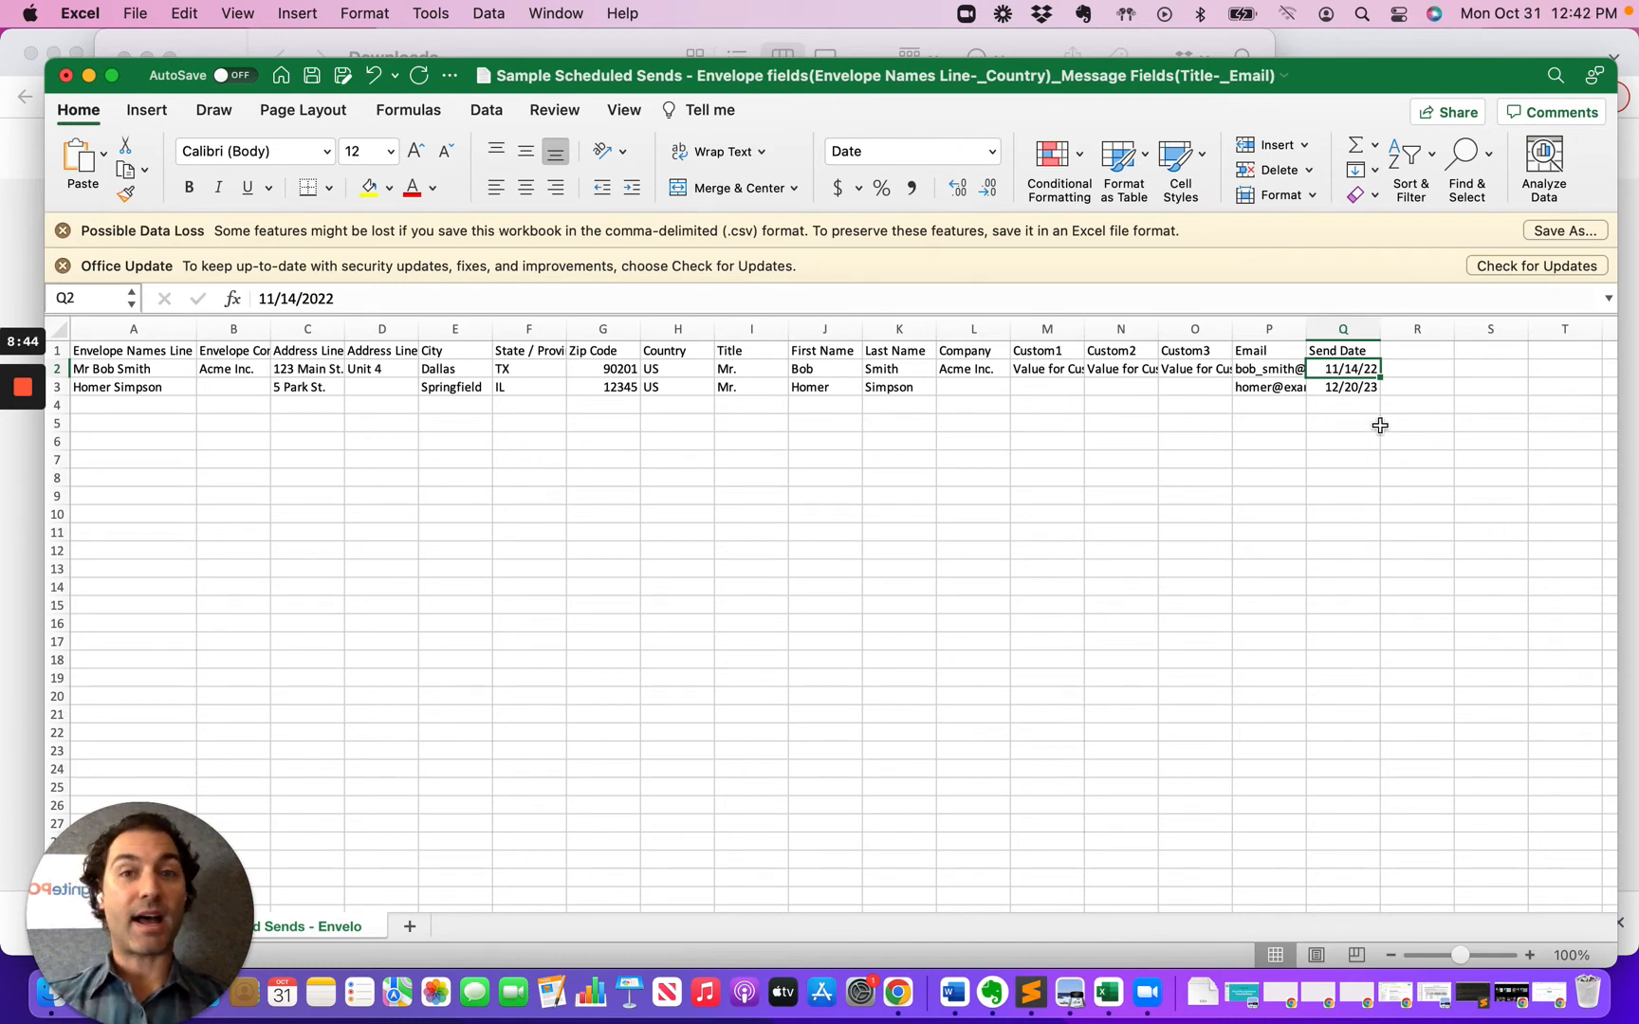
Step: Calculate dates seven days before each Send Date by entering =Q2-7 in cell R2 and filling it down to R3
click(1414, 372)
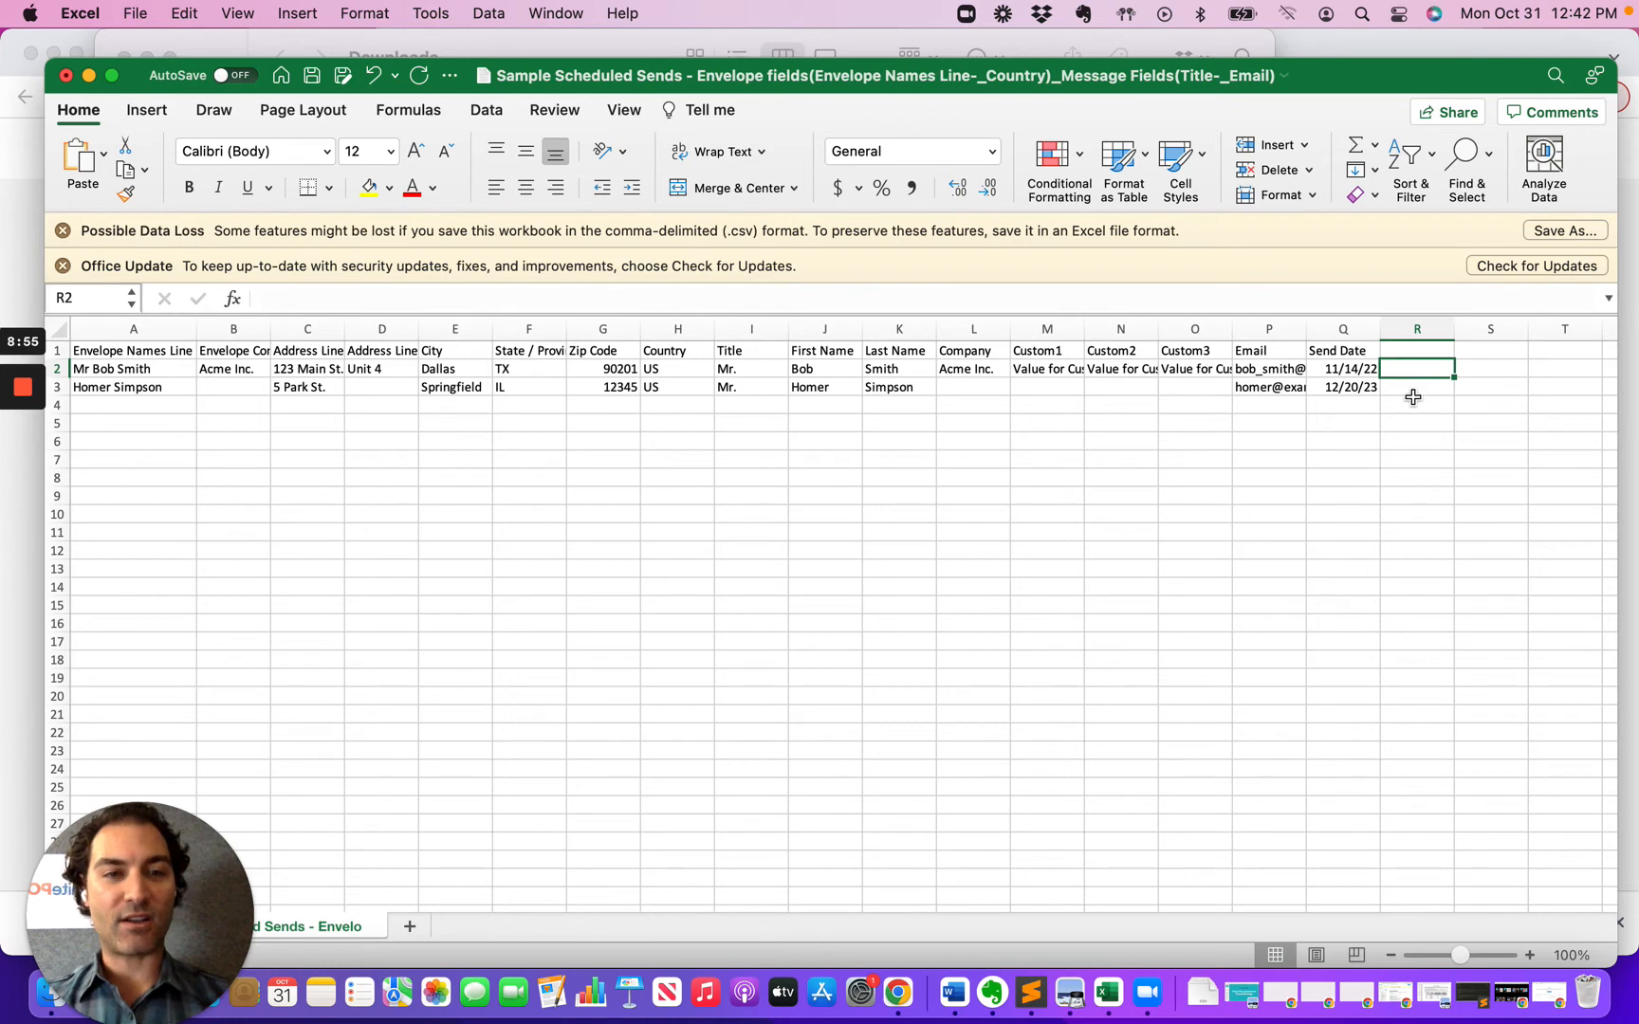
text(=)
click(1358, 370)
text(-7)
key(Return)
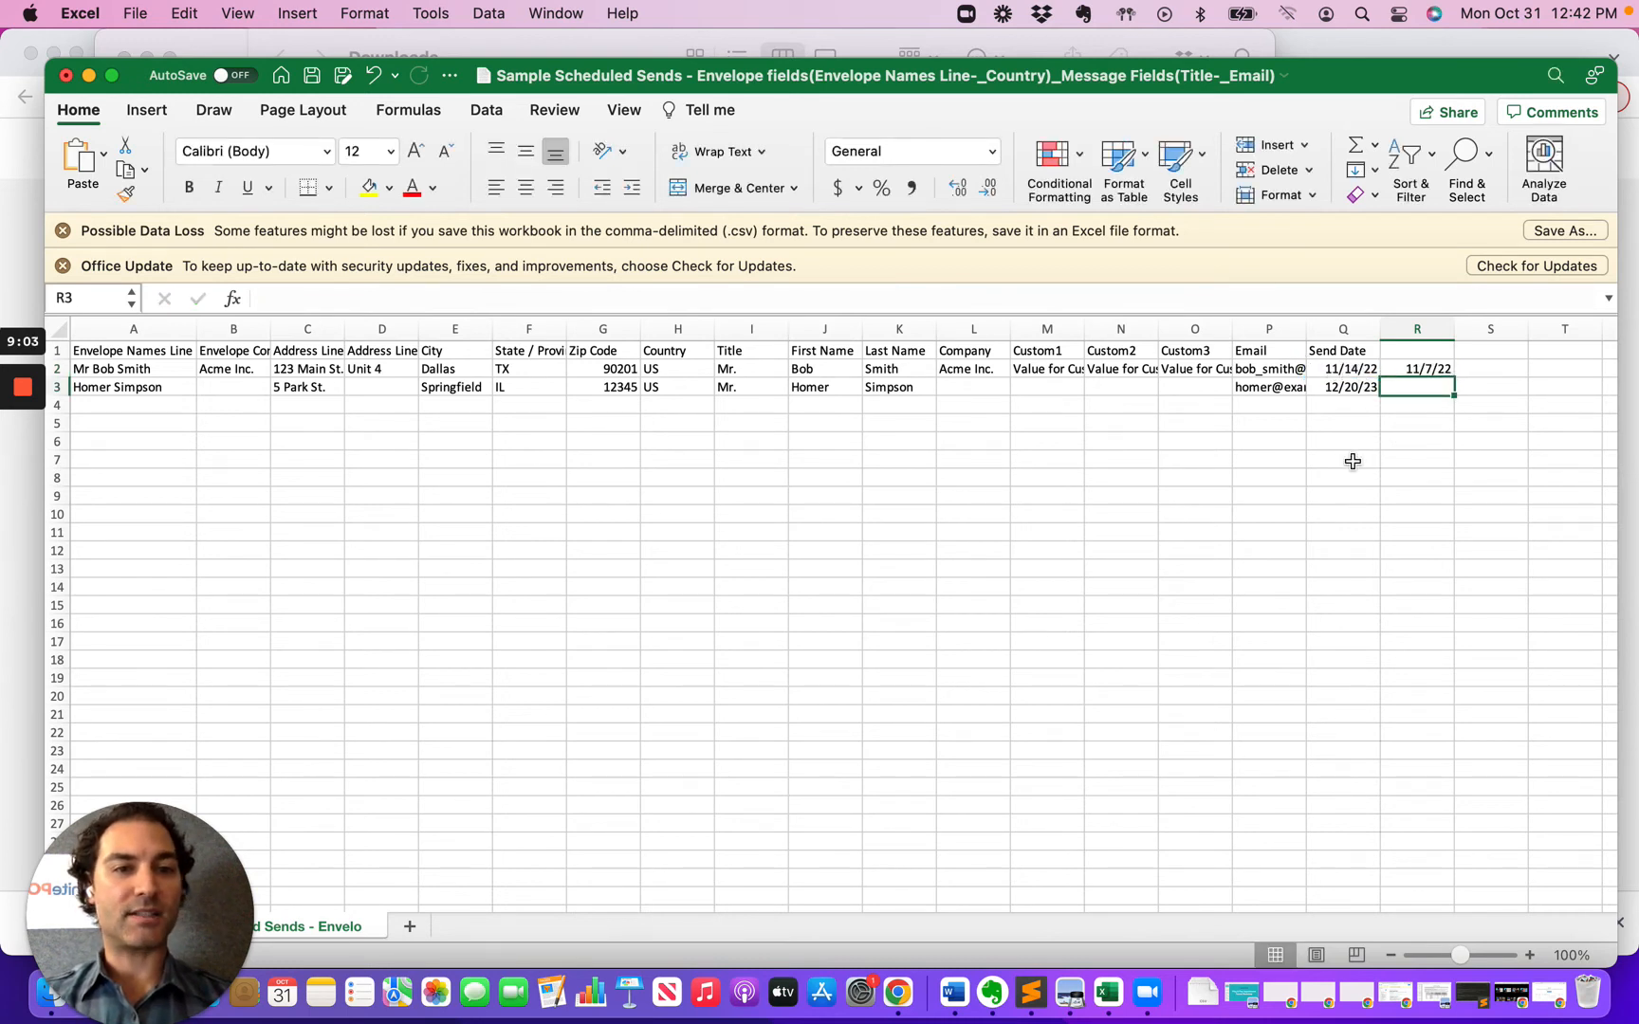
click(1414, 369)
drag(1454, 377, 1456, 395)
click(1431, 435)
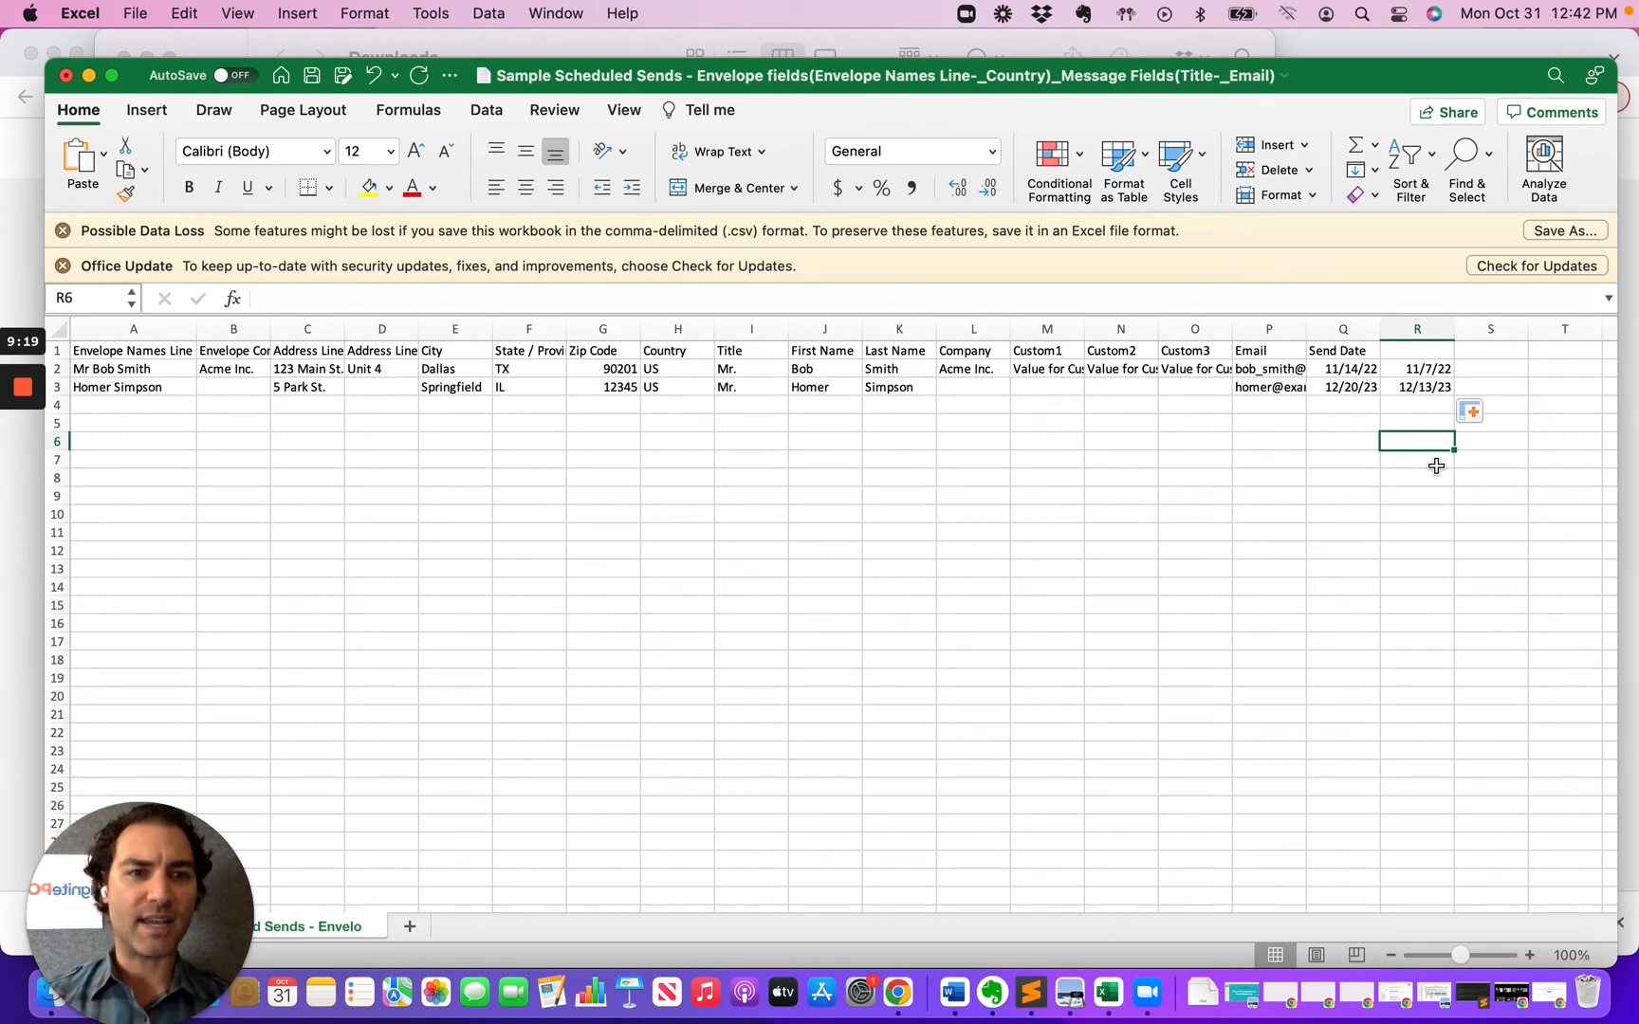
Step: Compare the calculated dates with the Send Date column and clear them from cells R2:R3
click(1417, 368)
key(shift+Down)
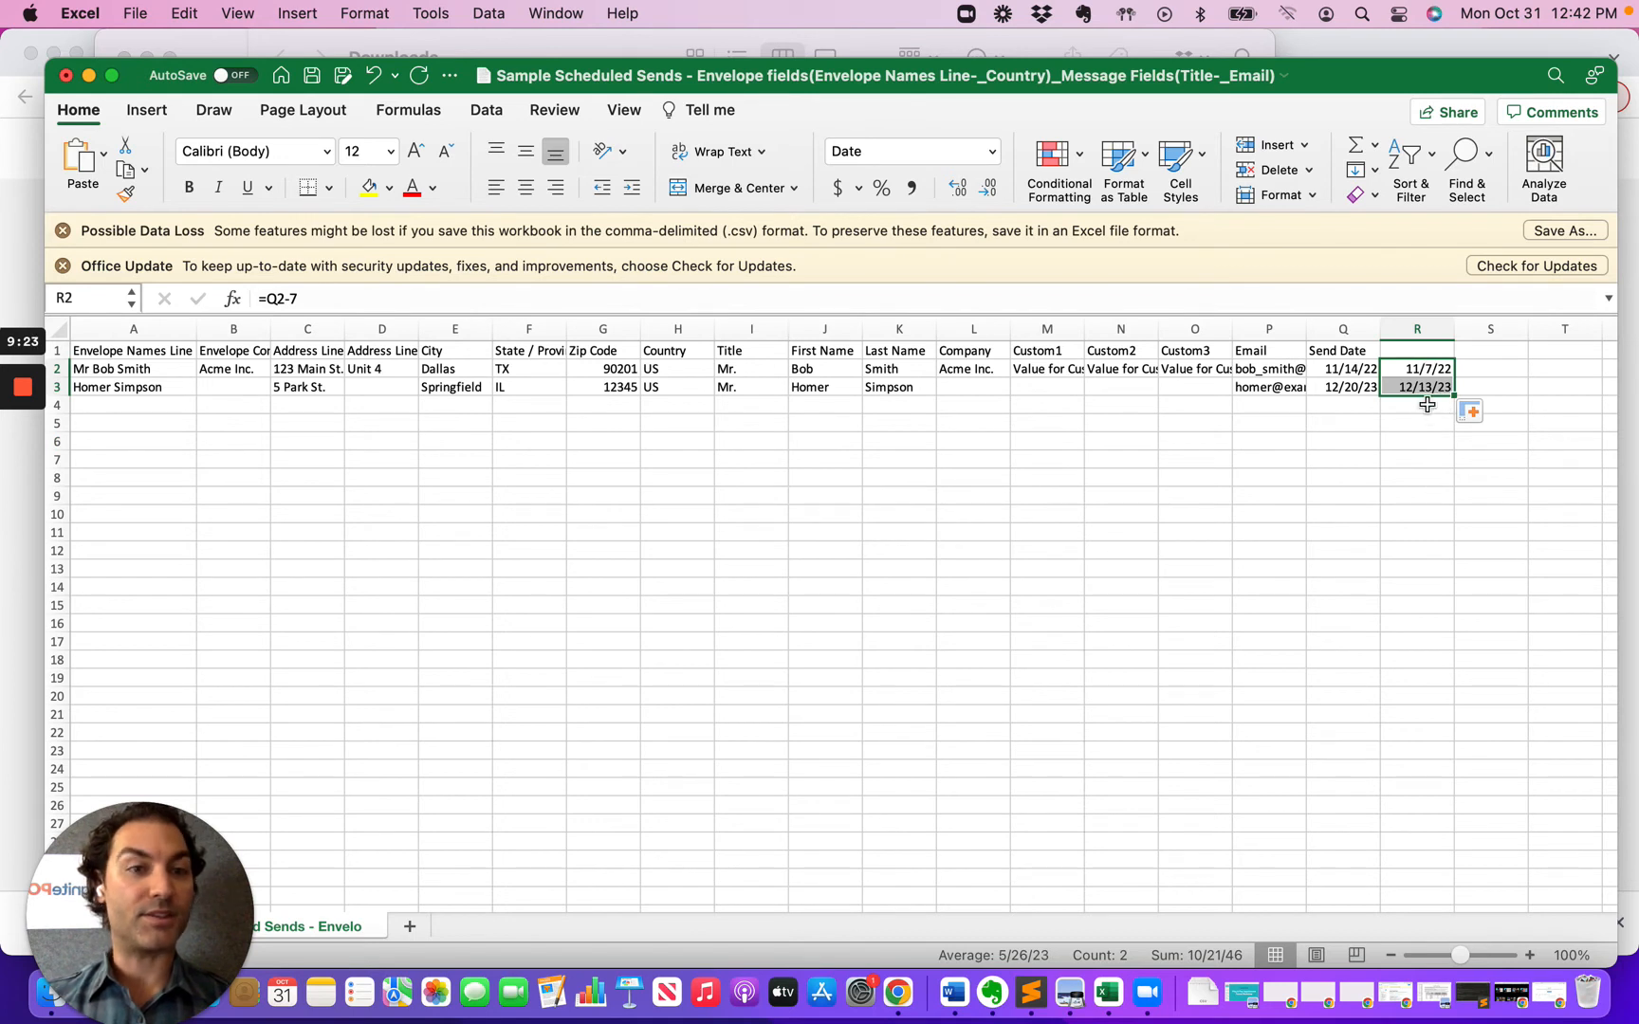
click(1349, 369)
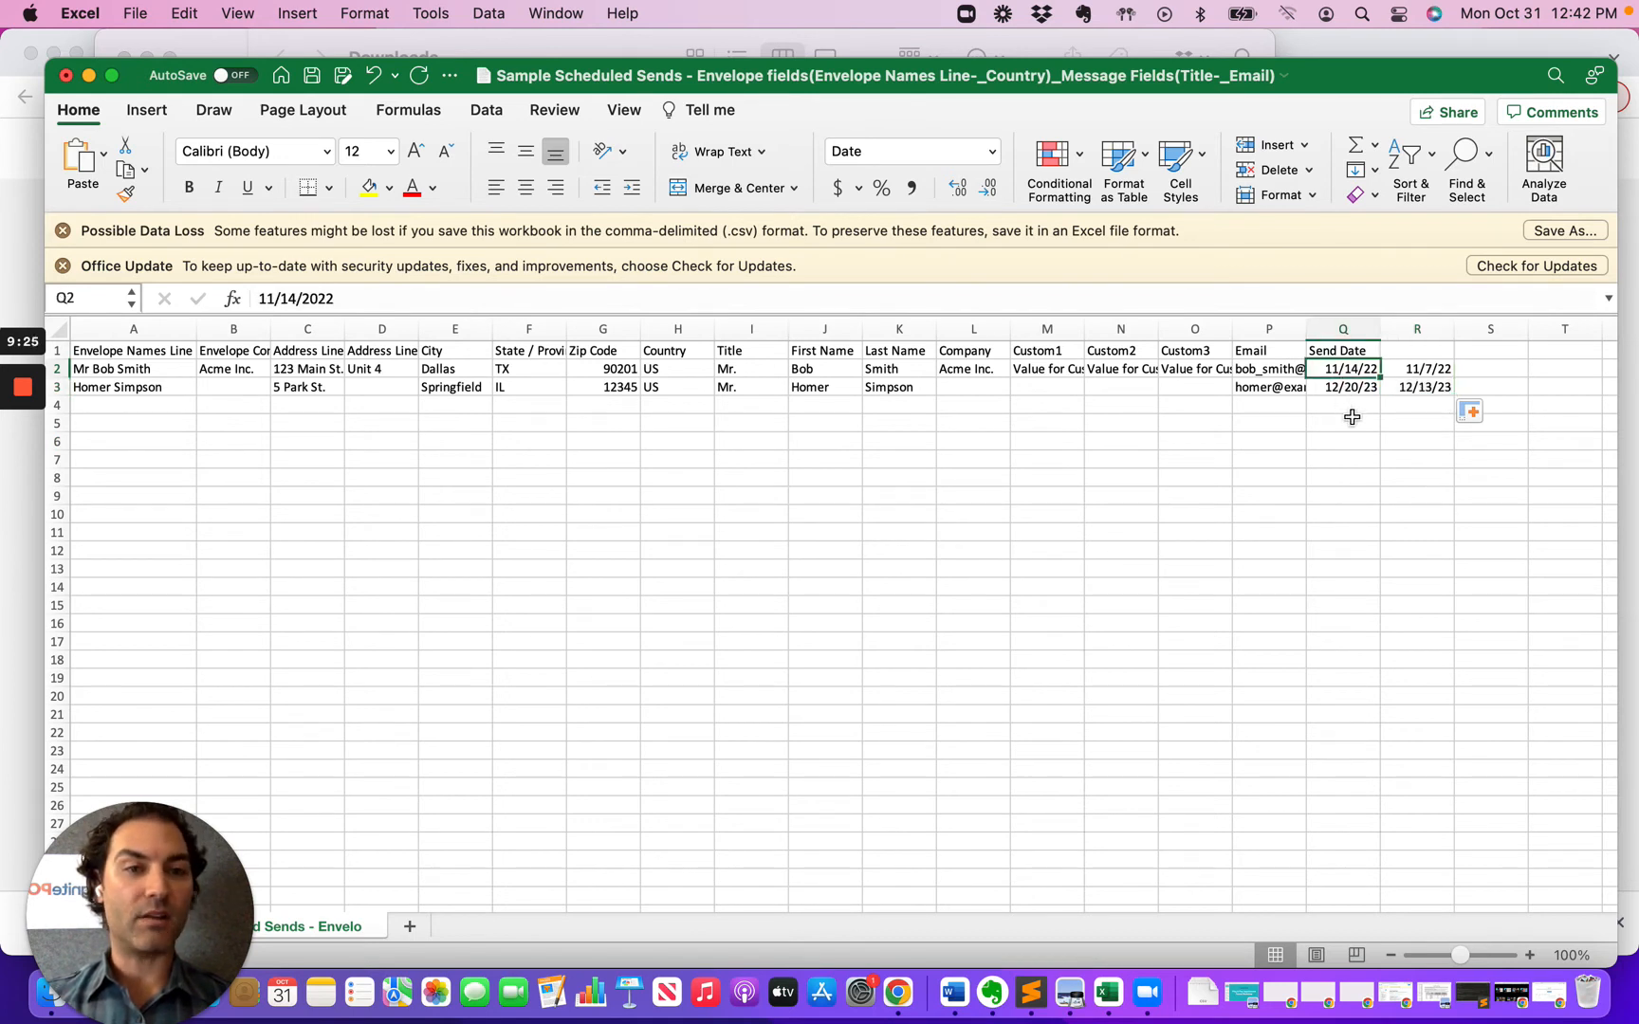
click(1409, 368)
key(shift+Down)
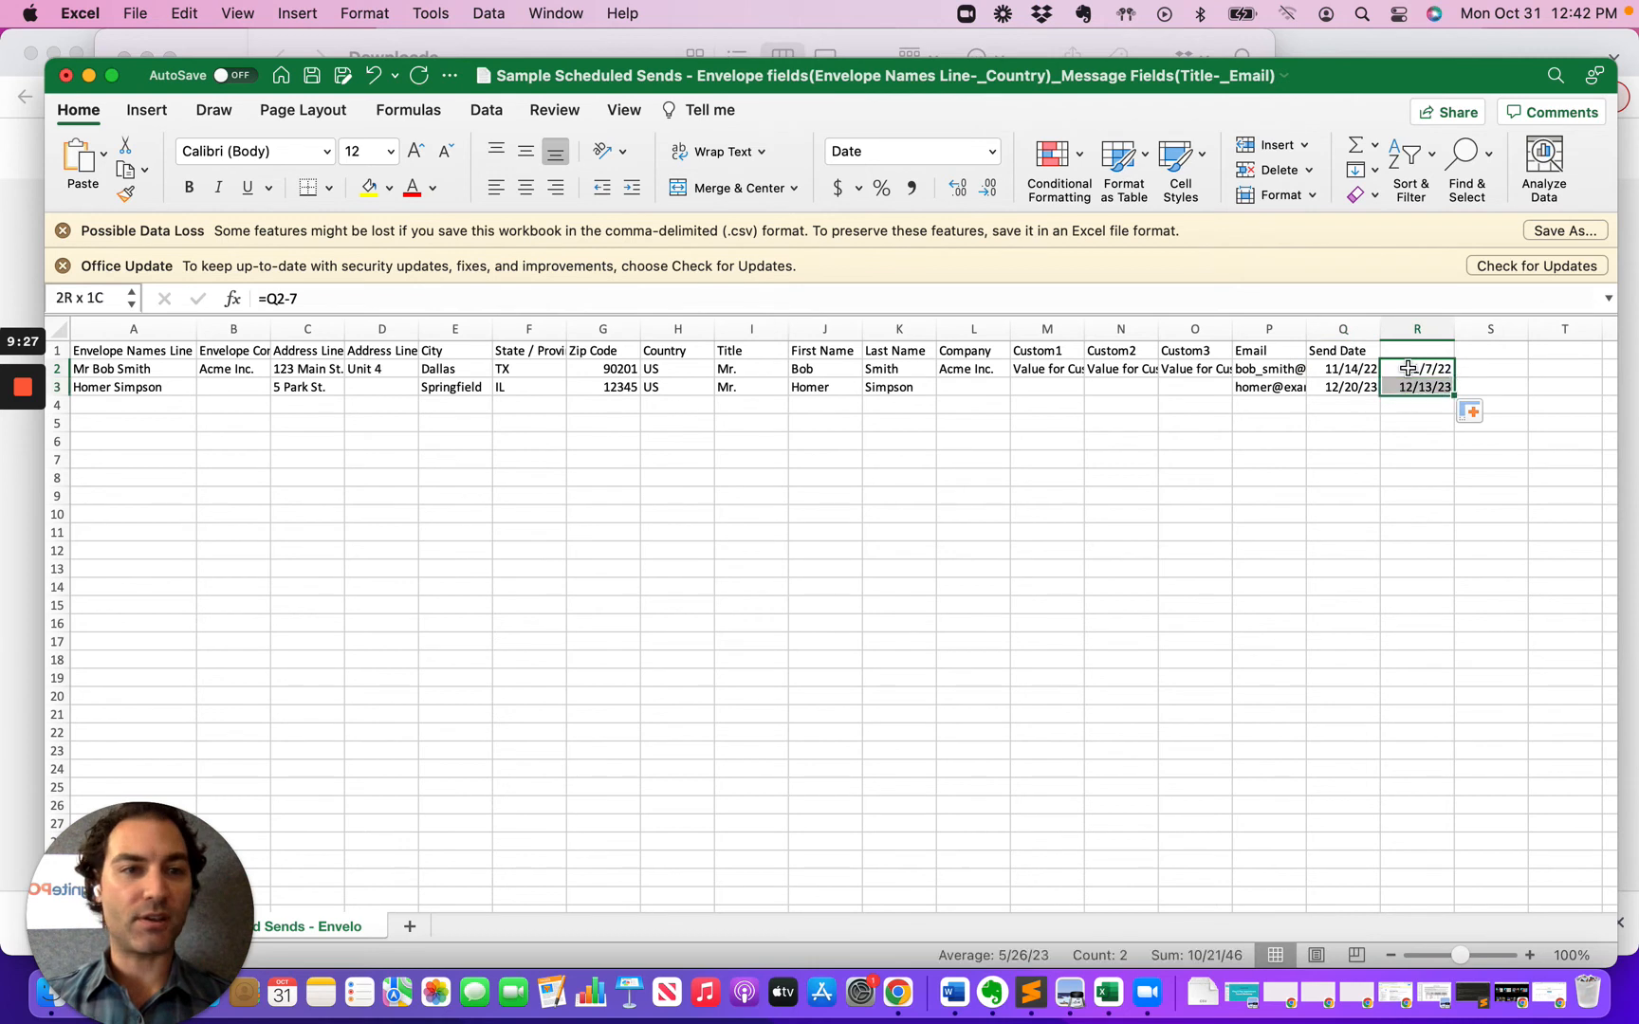
key(Delete)
click(1413, 417)
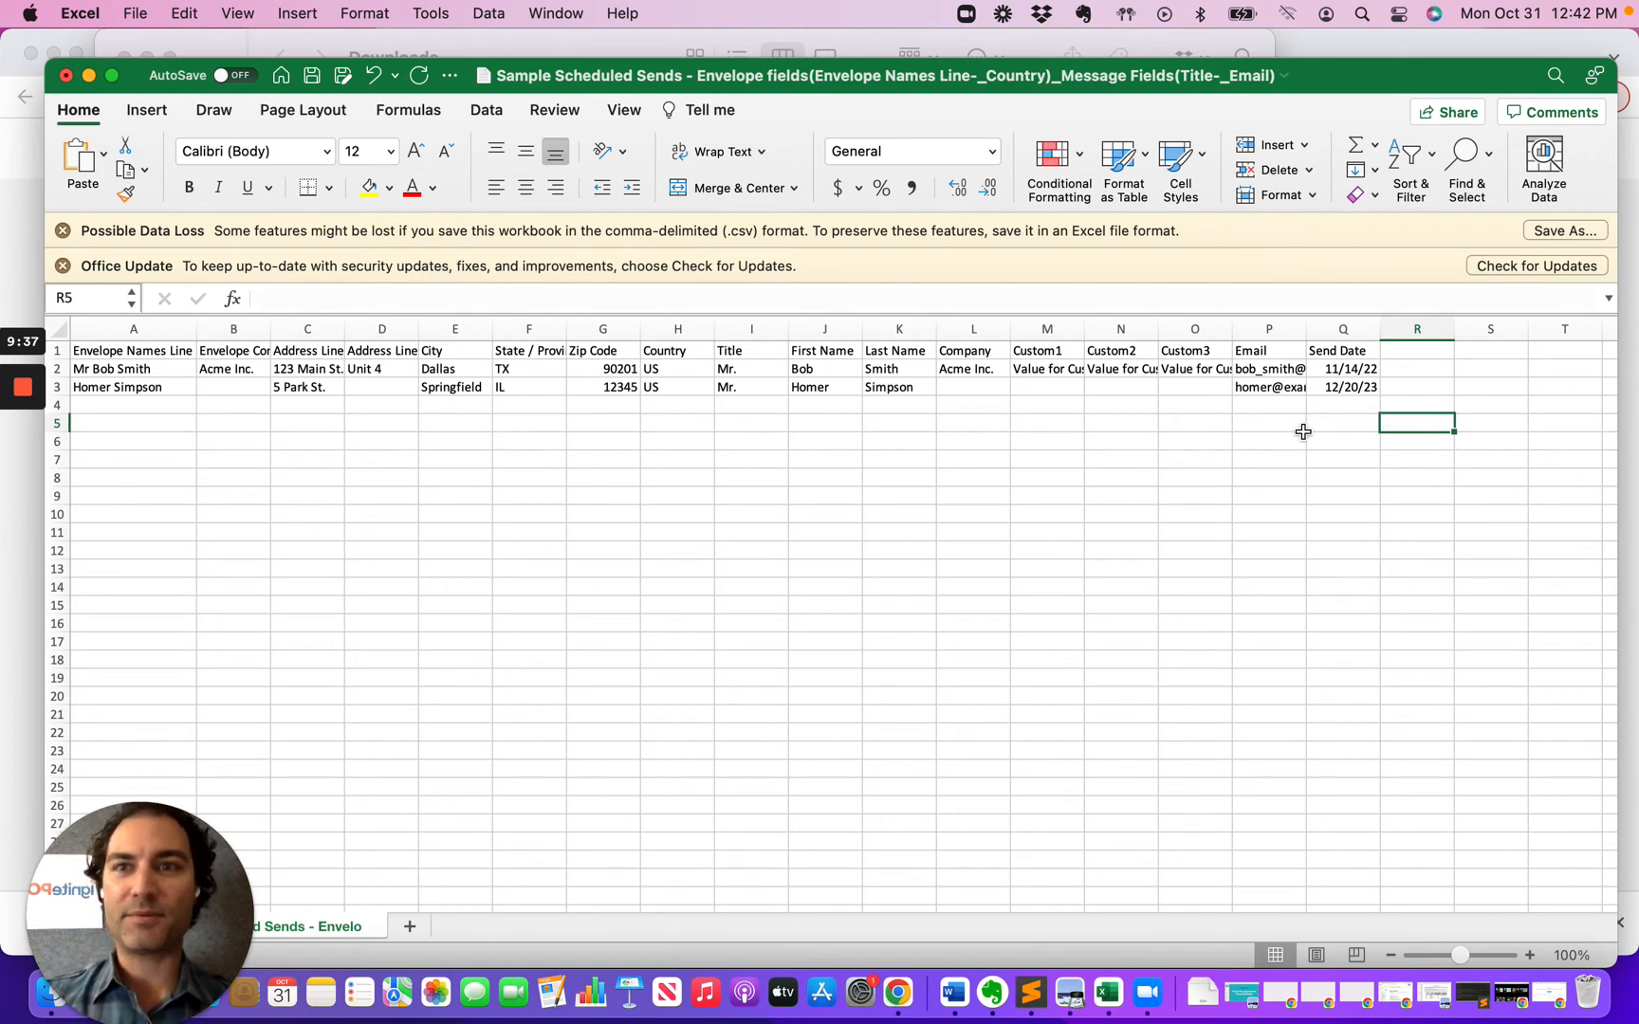
Step: Save the CSV file and switch to the IgnitePOST Import Contact List page in Chrome
click(317, 81)
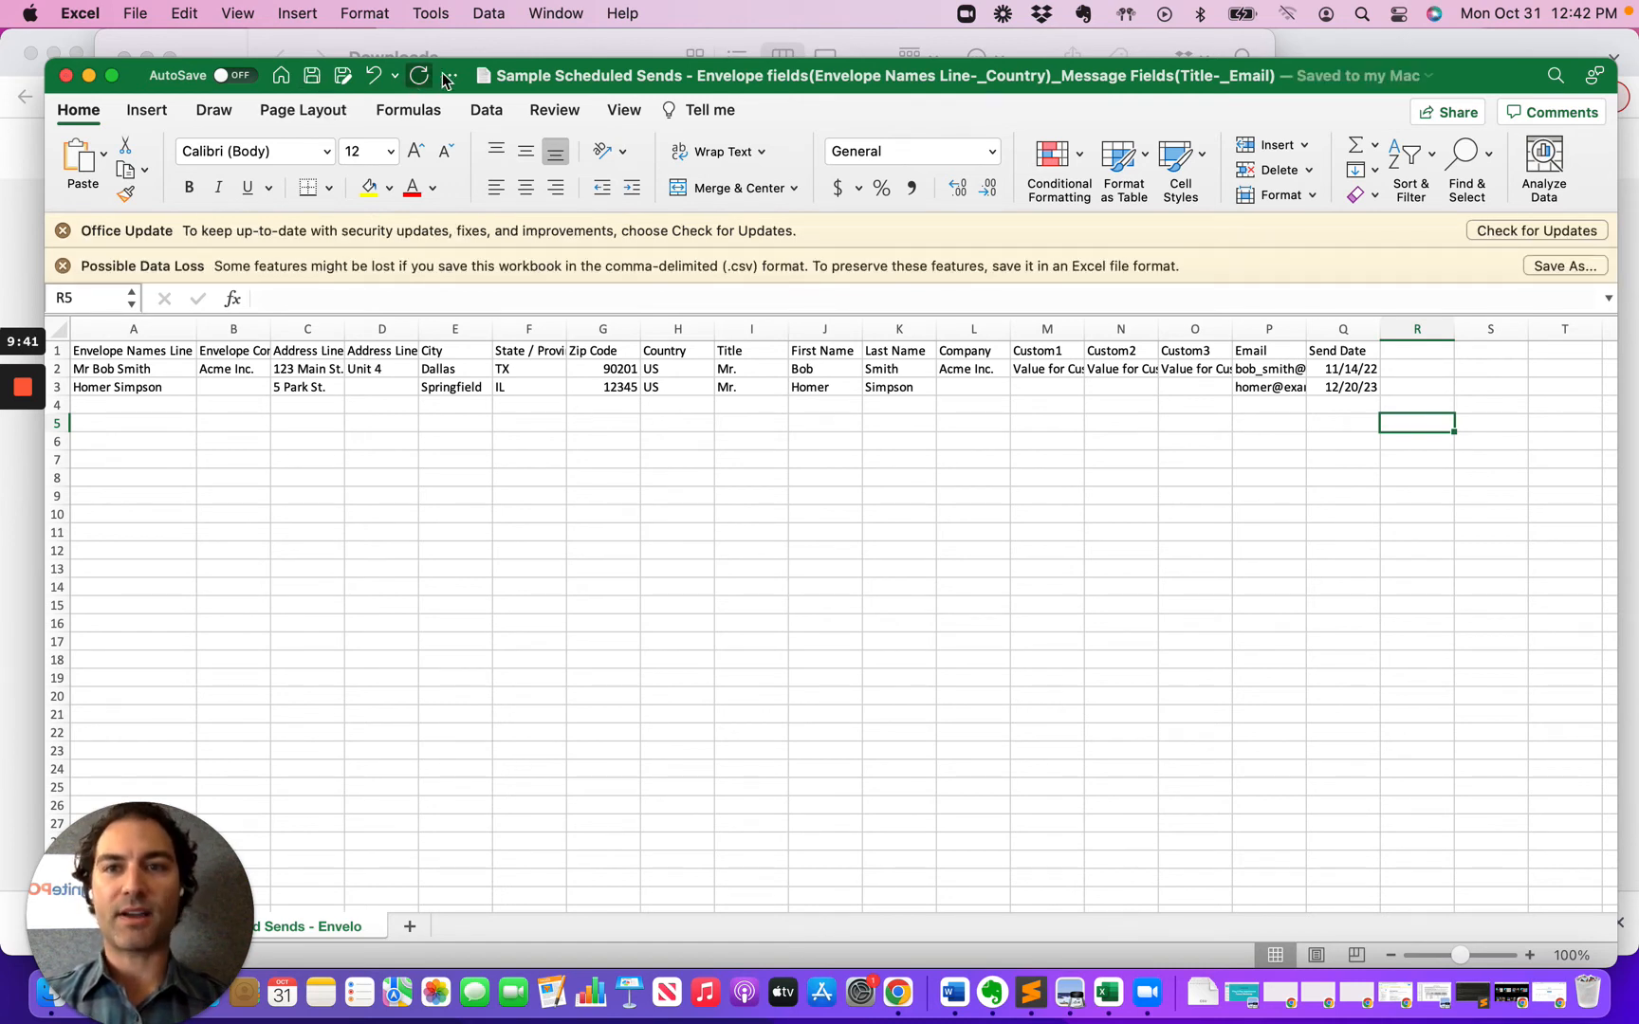
click(1302, 38)
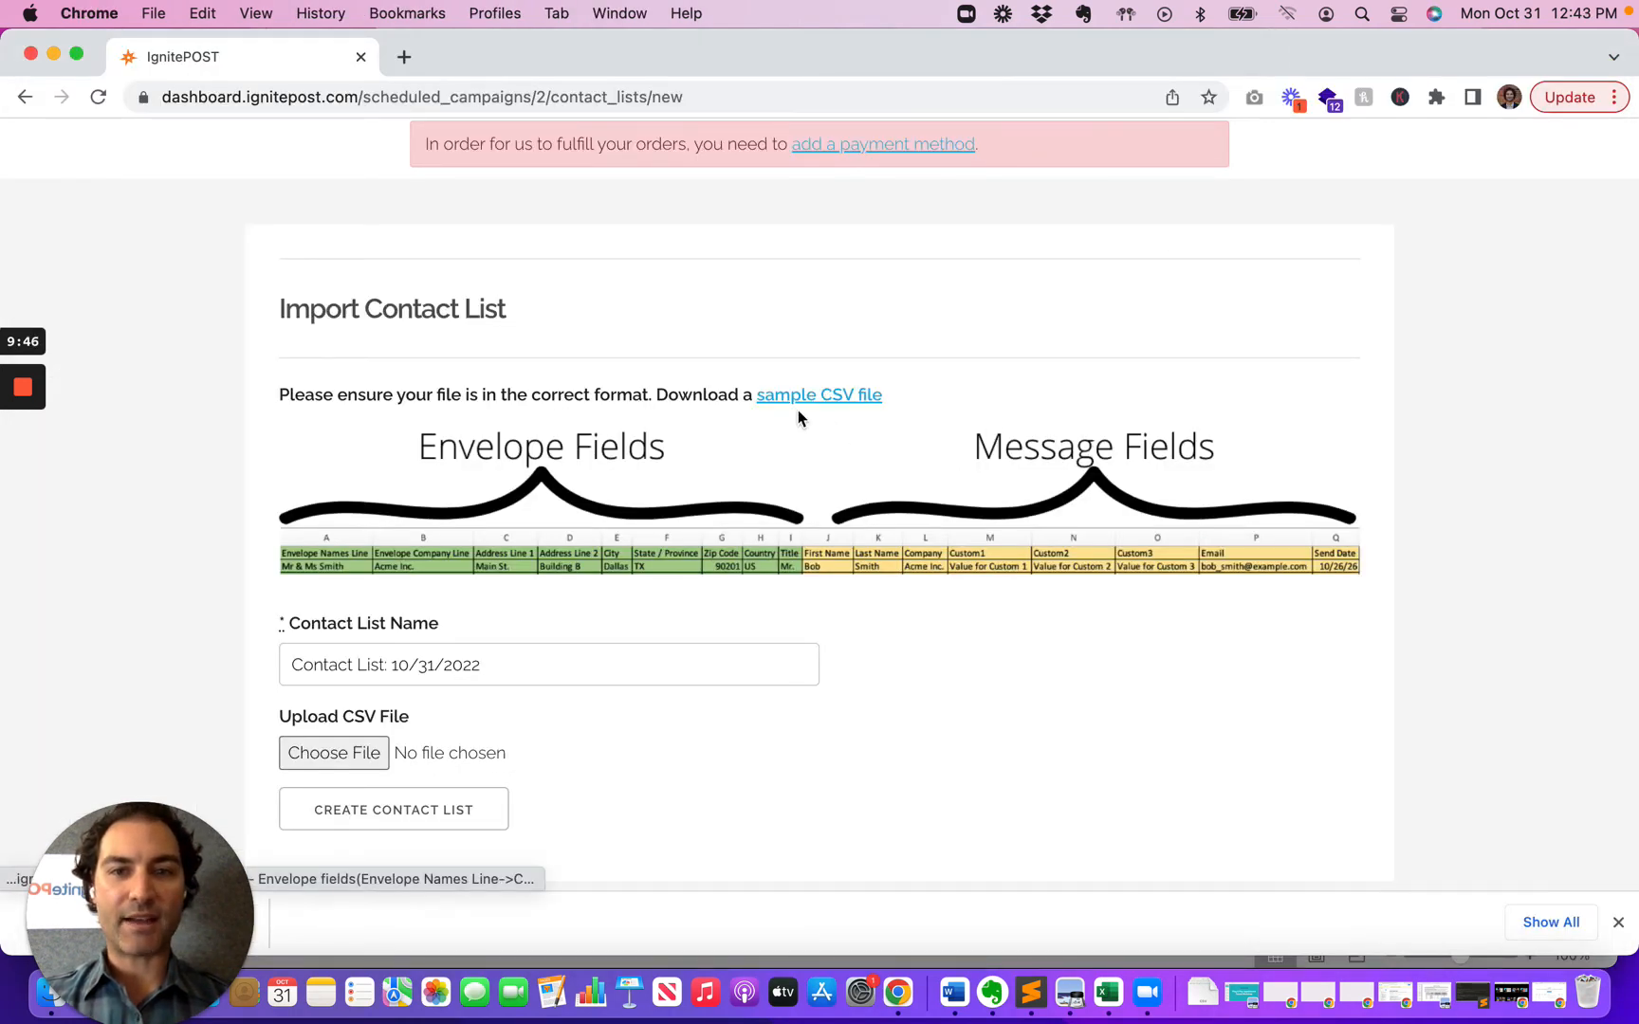
Step: Set the contact list name to "Birthday Contact List: 10/31/2022"
double_click(331, 668)
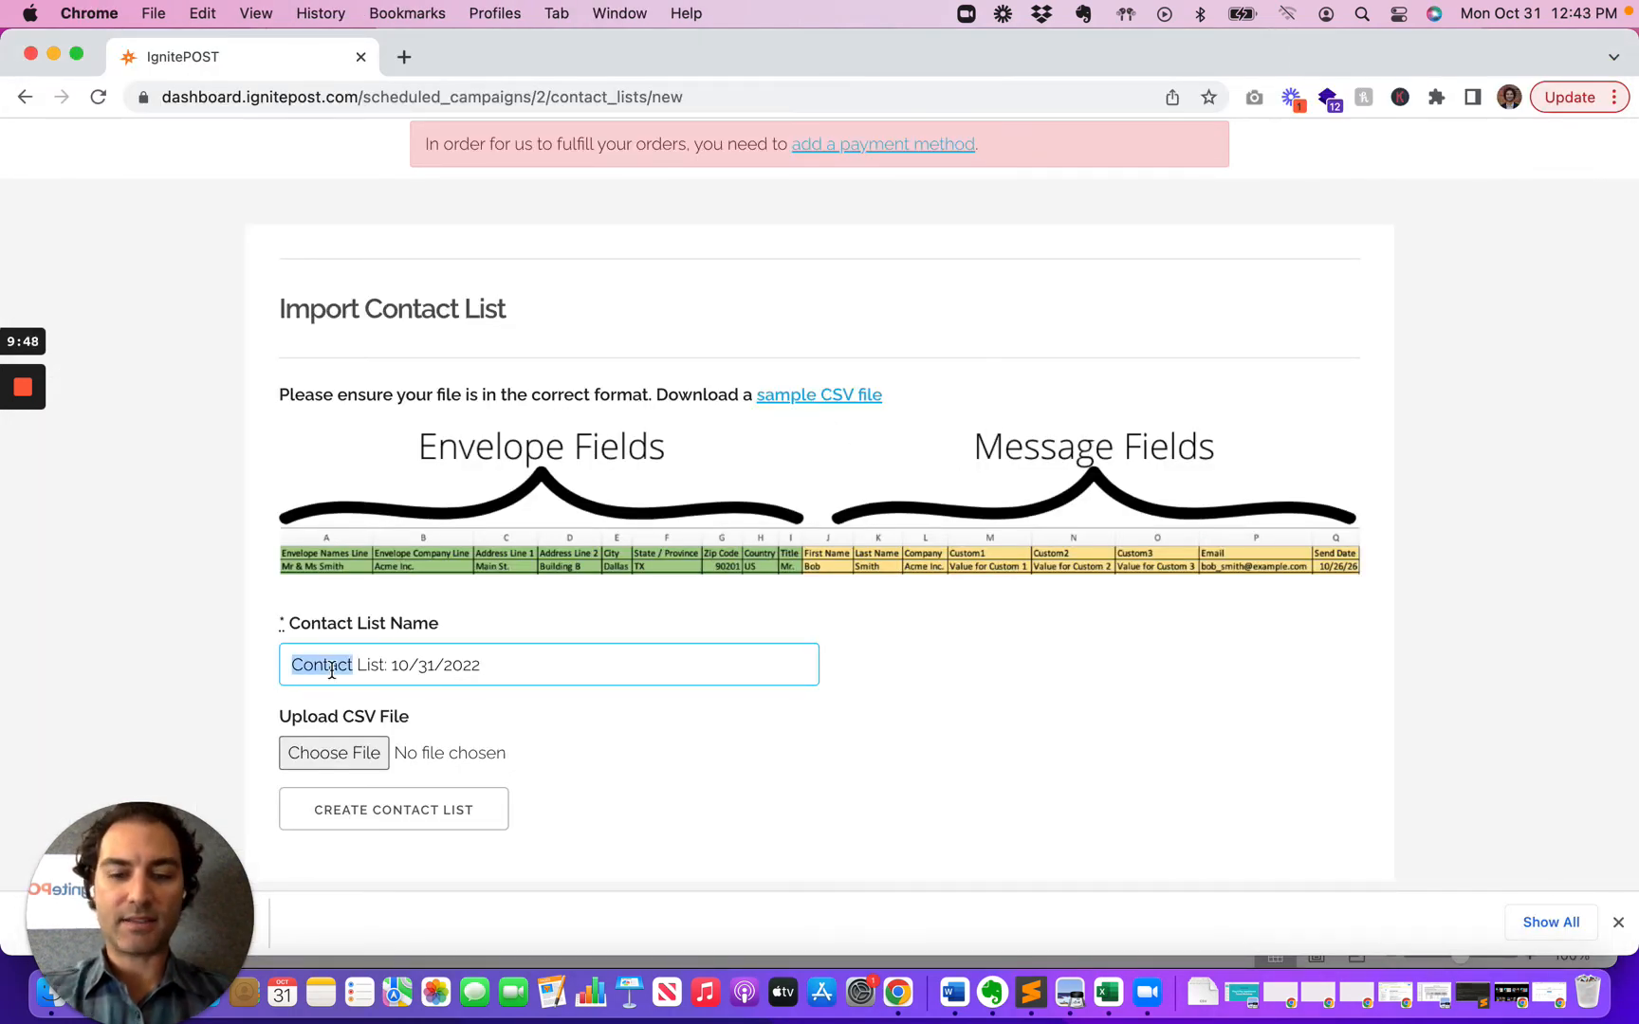
text(Bithe)
key(BackSpace)
key(BackSpace)
key(BackSpace)
key(BackSpace)
text(irthday Contact)
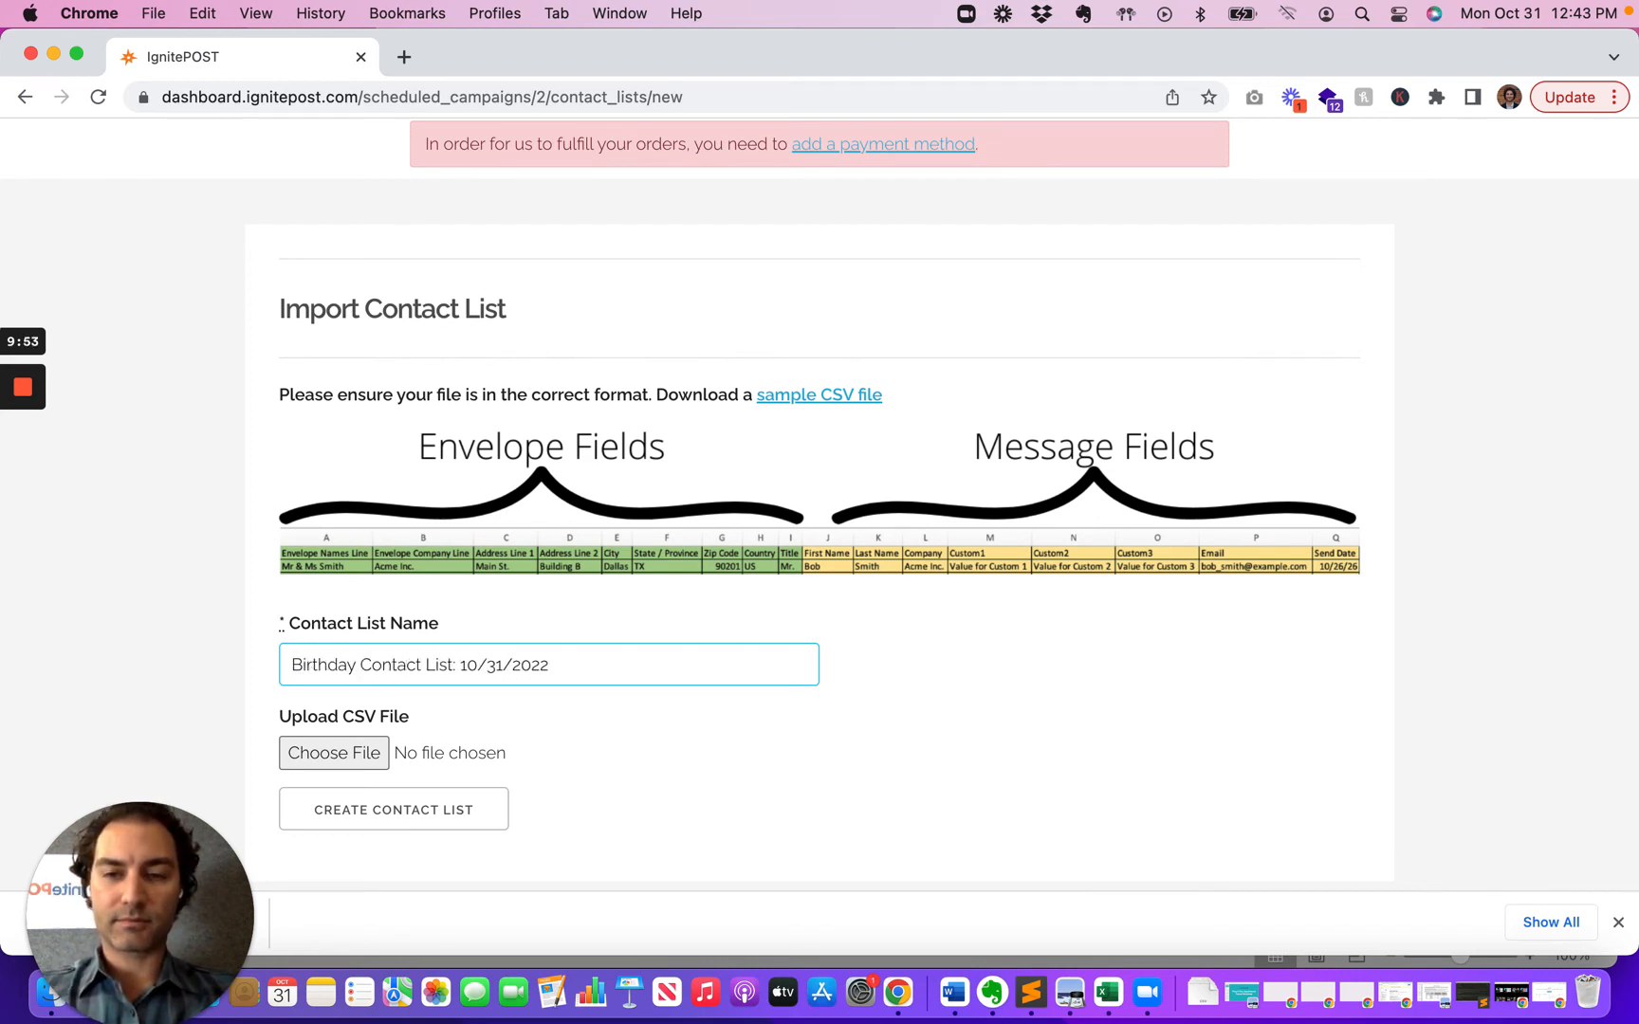
Step: Attach the Sample Scheduled Sends CSV from the Downloads folder and create the contact list
click(337, 749)
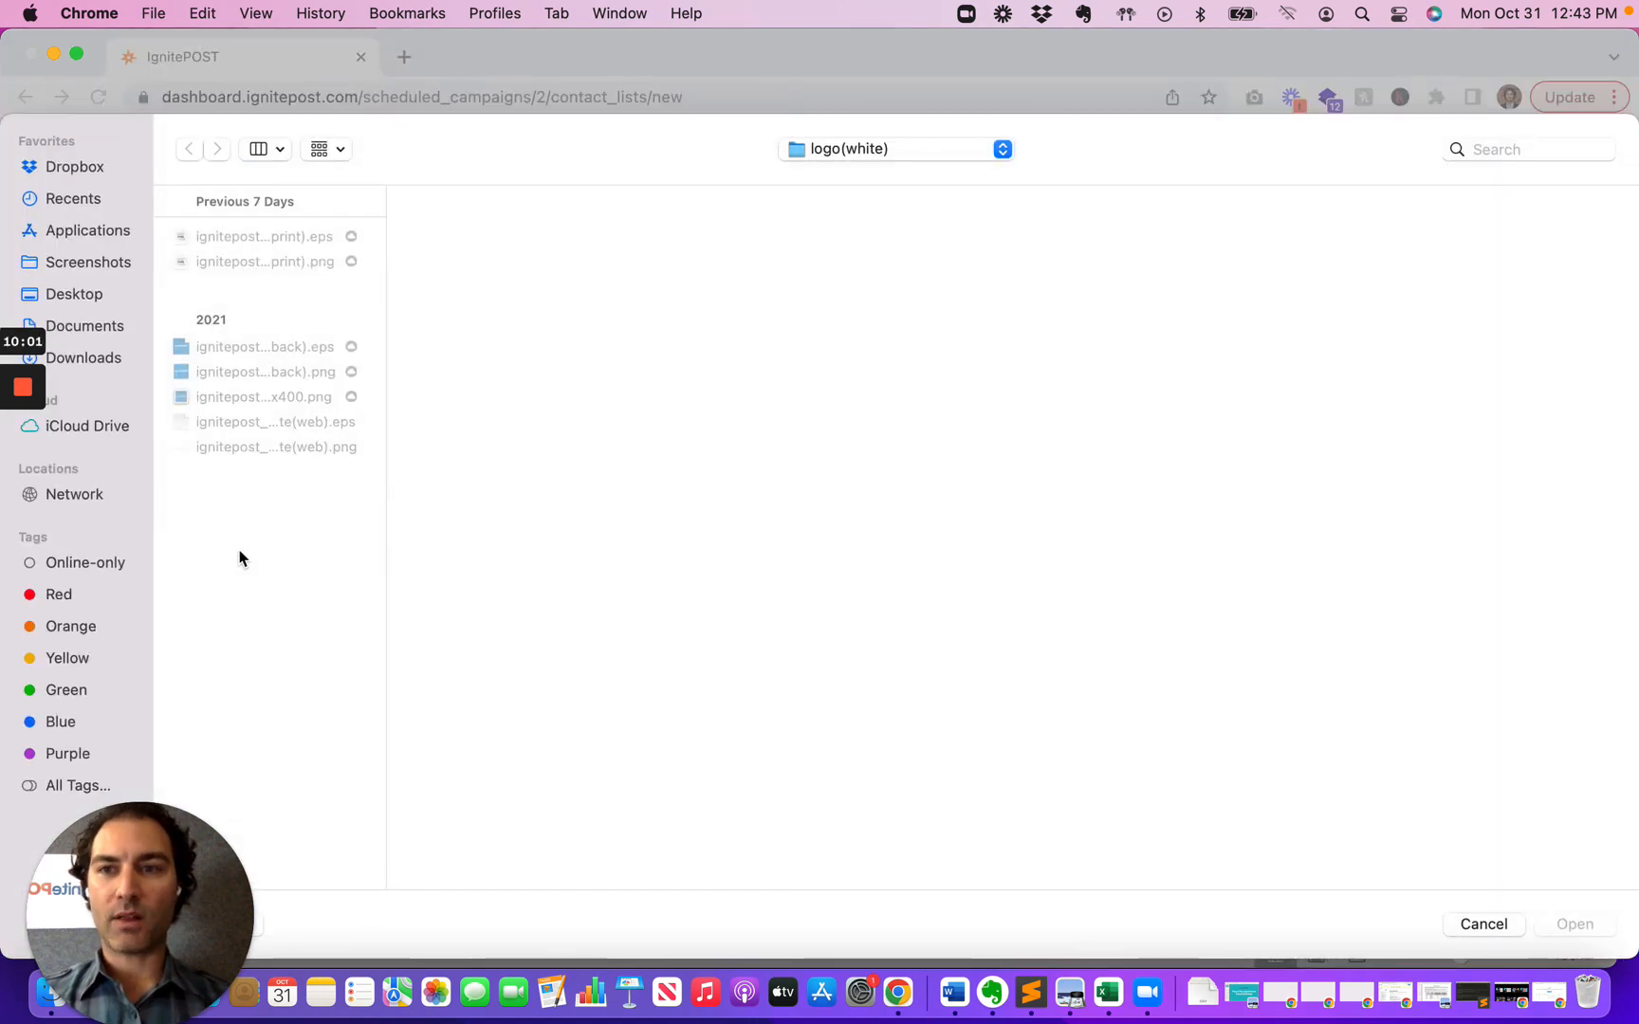
click(98, 358)
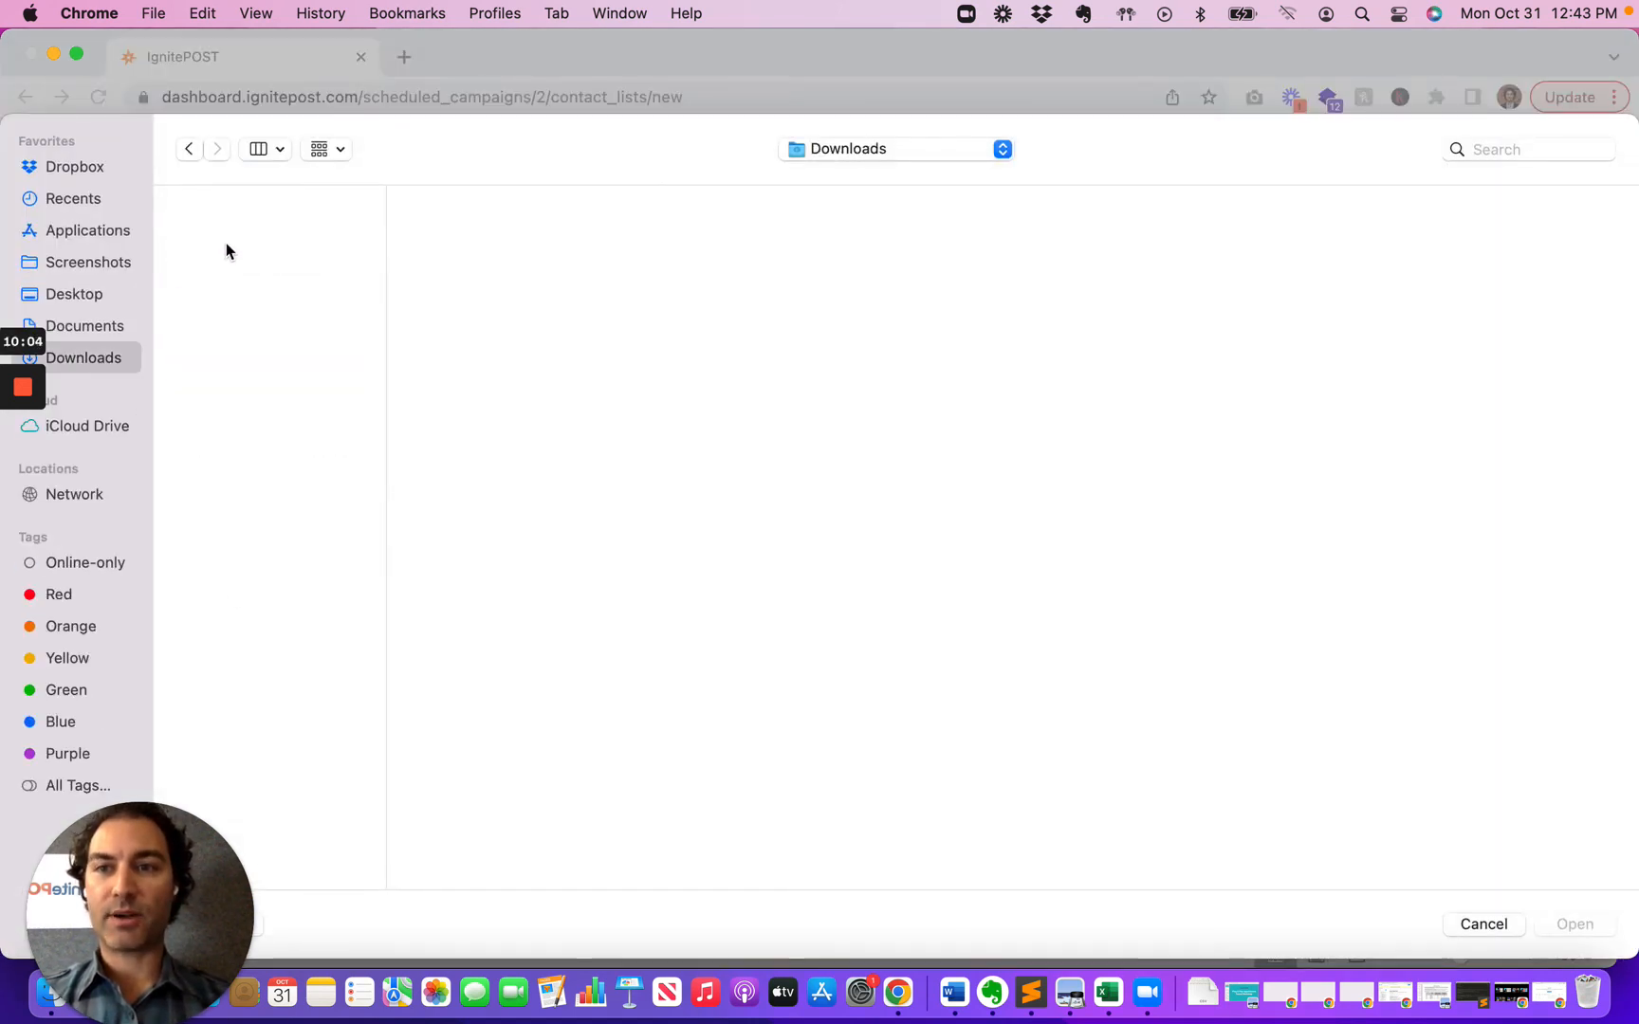
click(244, 238)
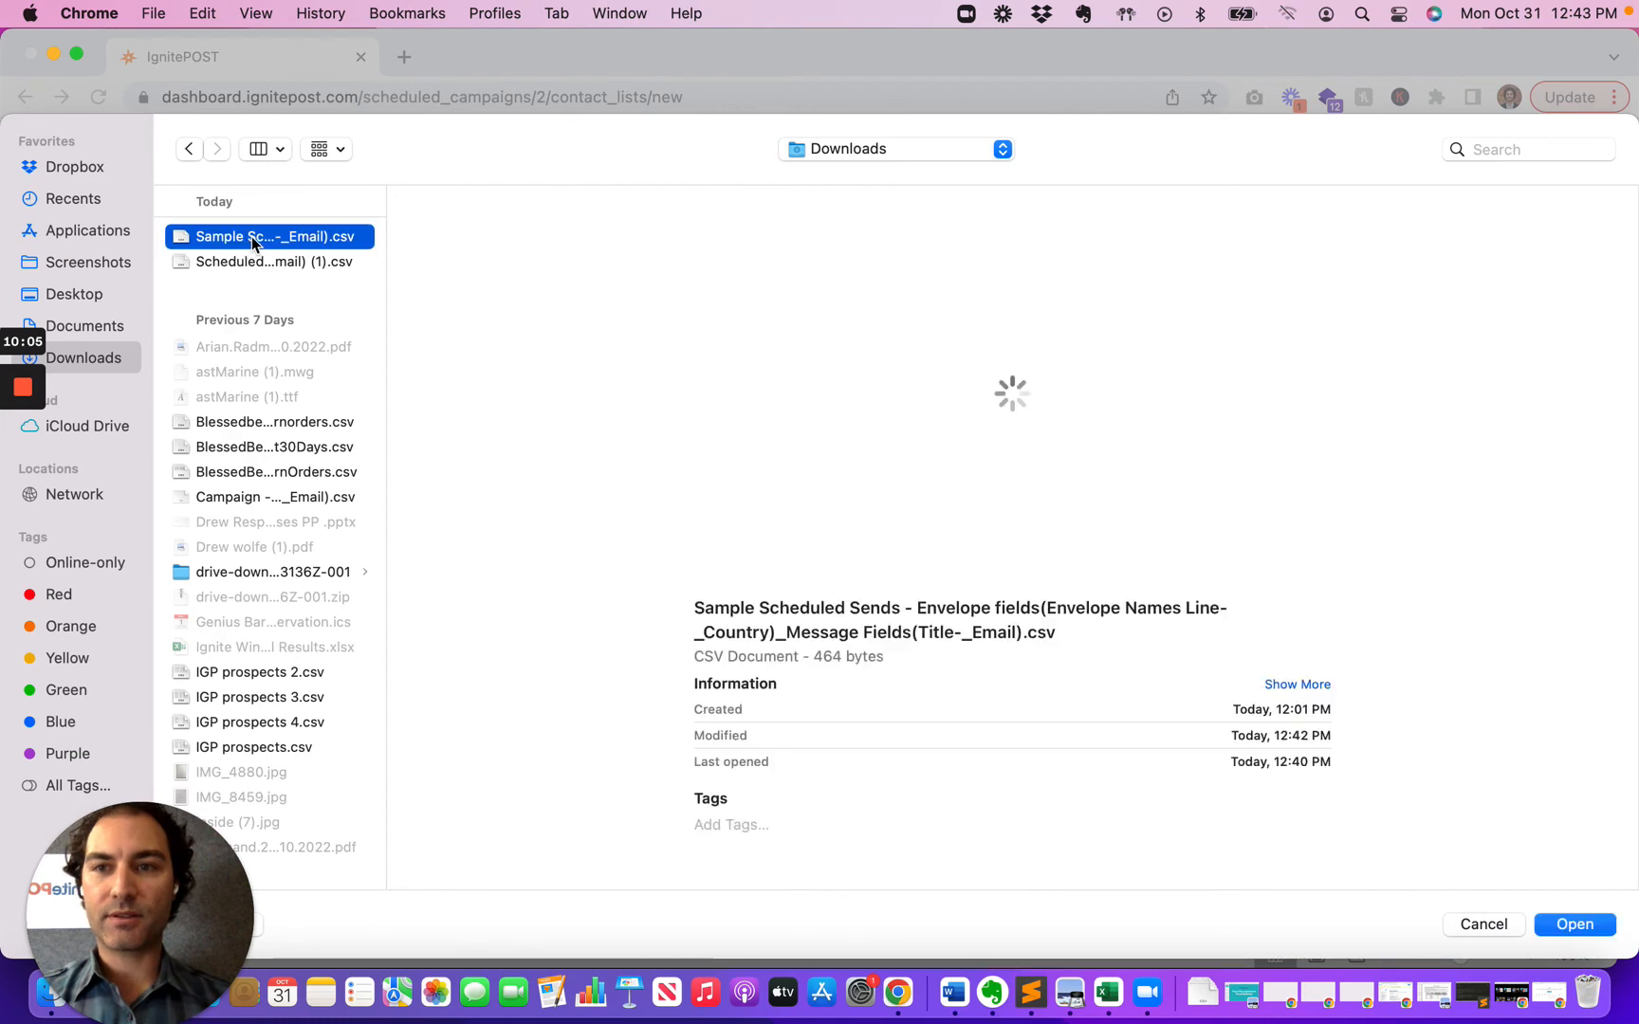
double_click(251, 236)
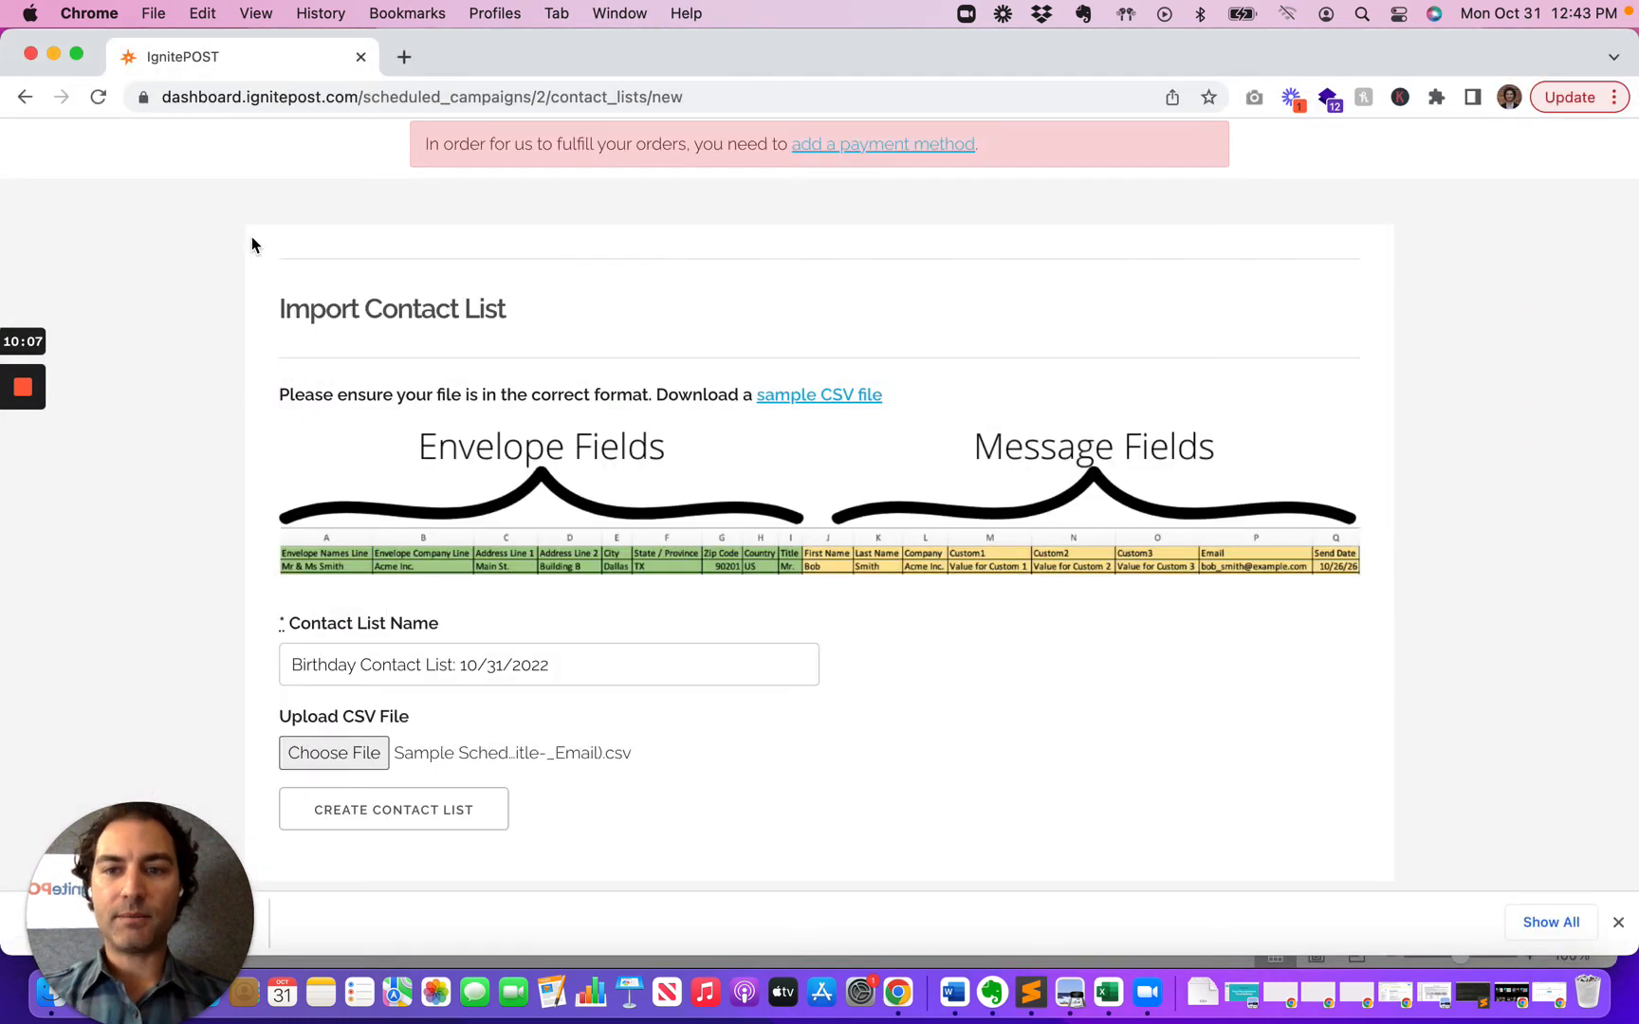
click(466, 814)
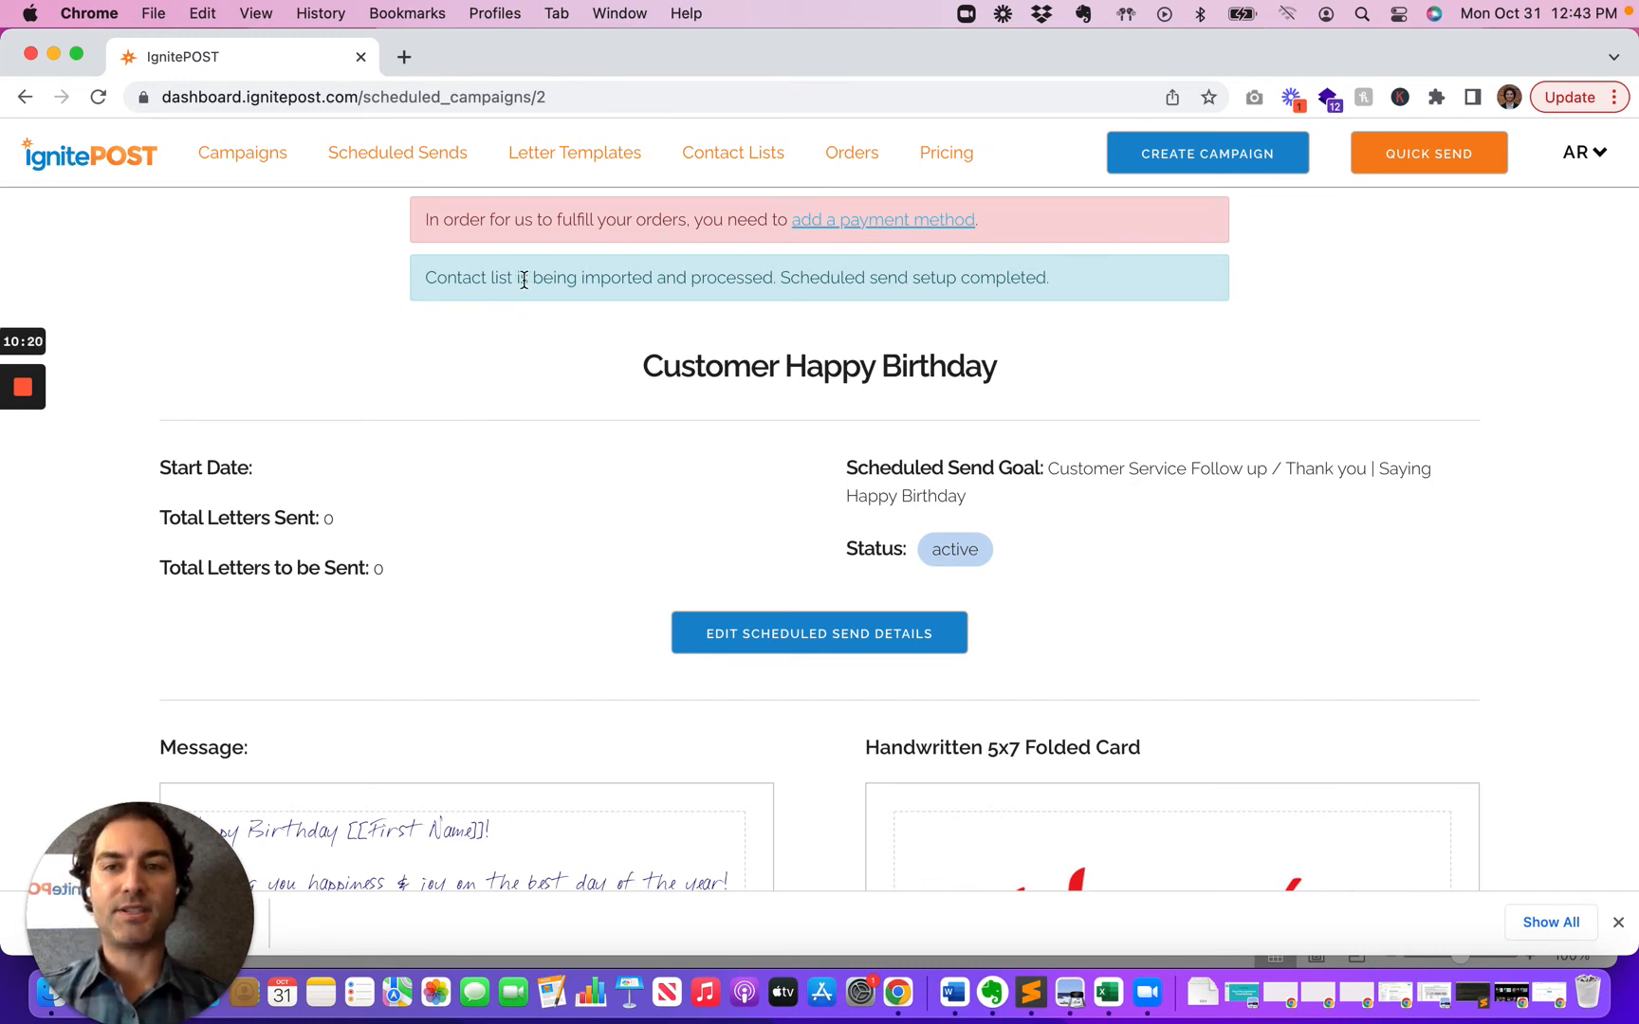
Step: Read the import notice, reload the scheduled send page and review the imported contacts with their addresses and send dates
drag(533, 278, 807, 288)
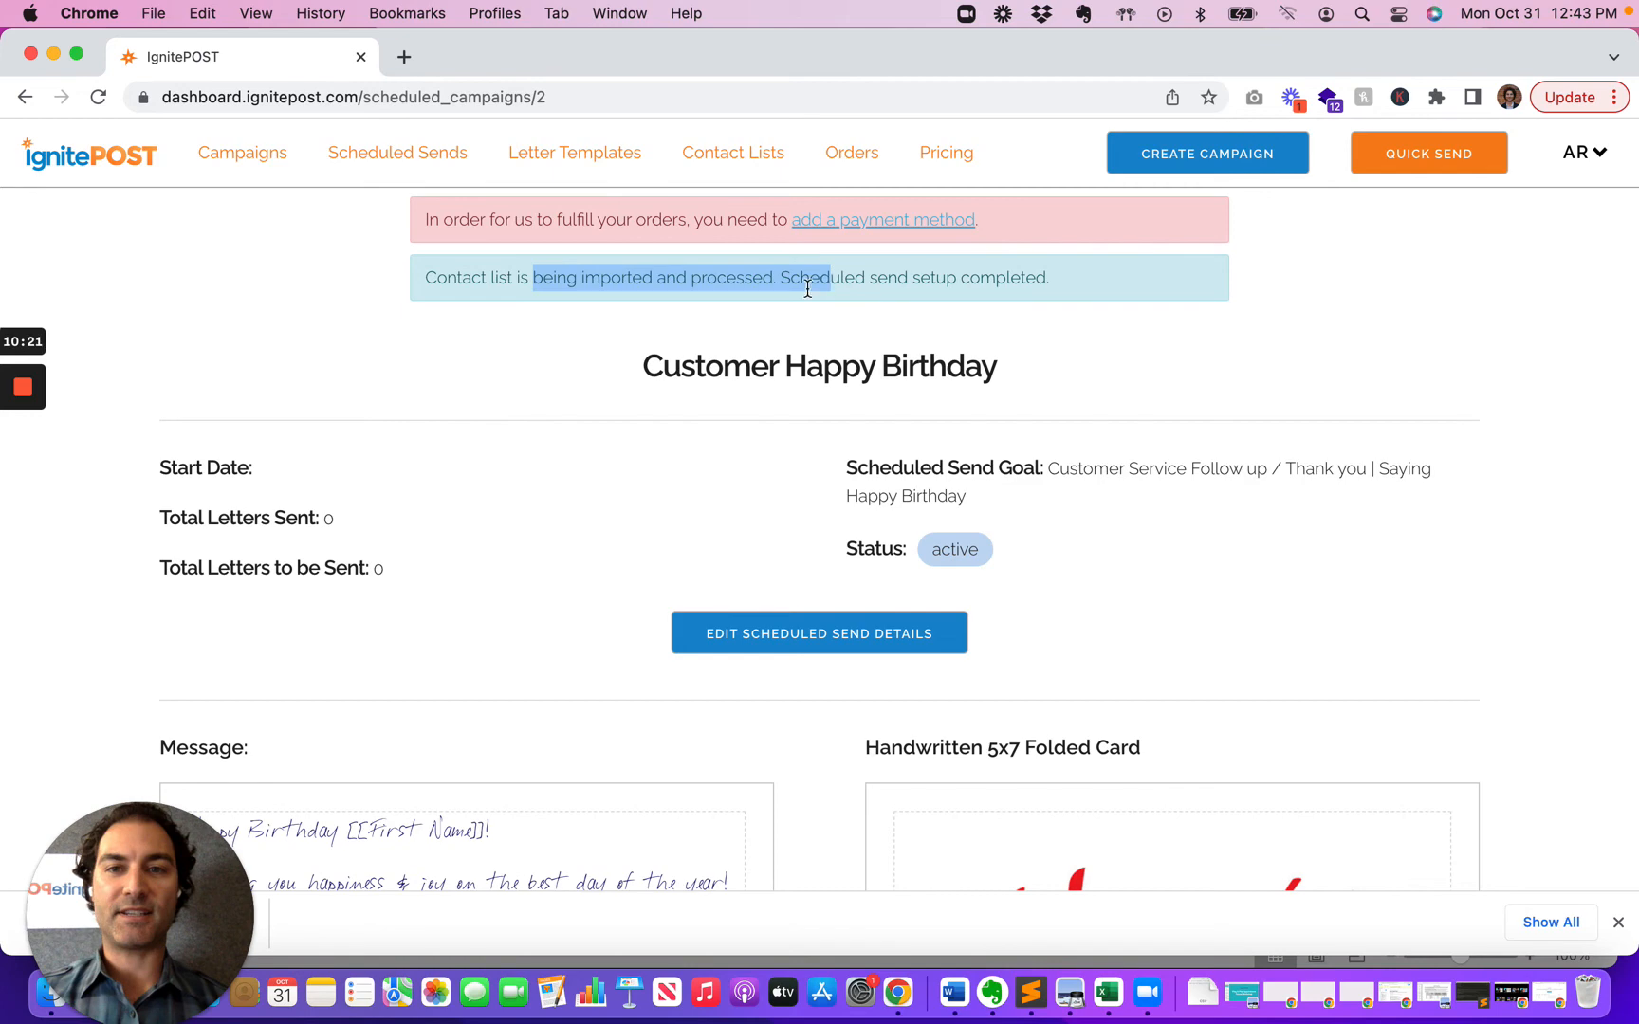
click(597, 358)
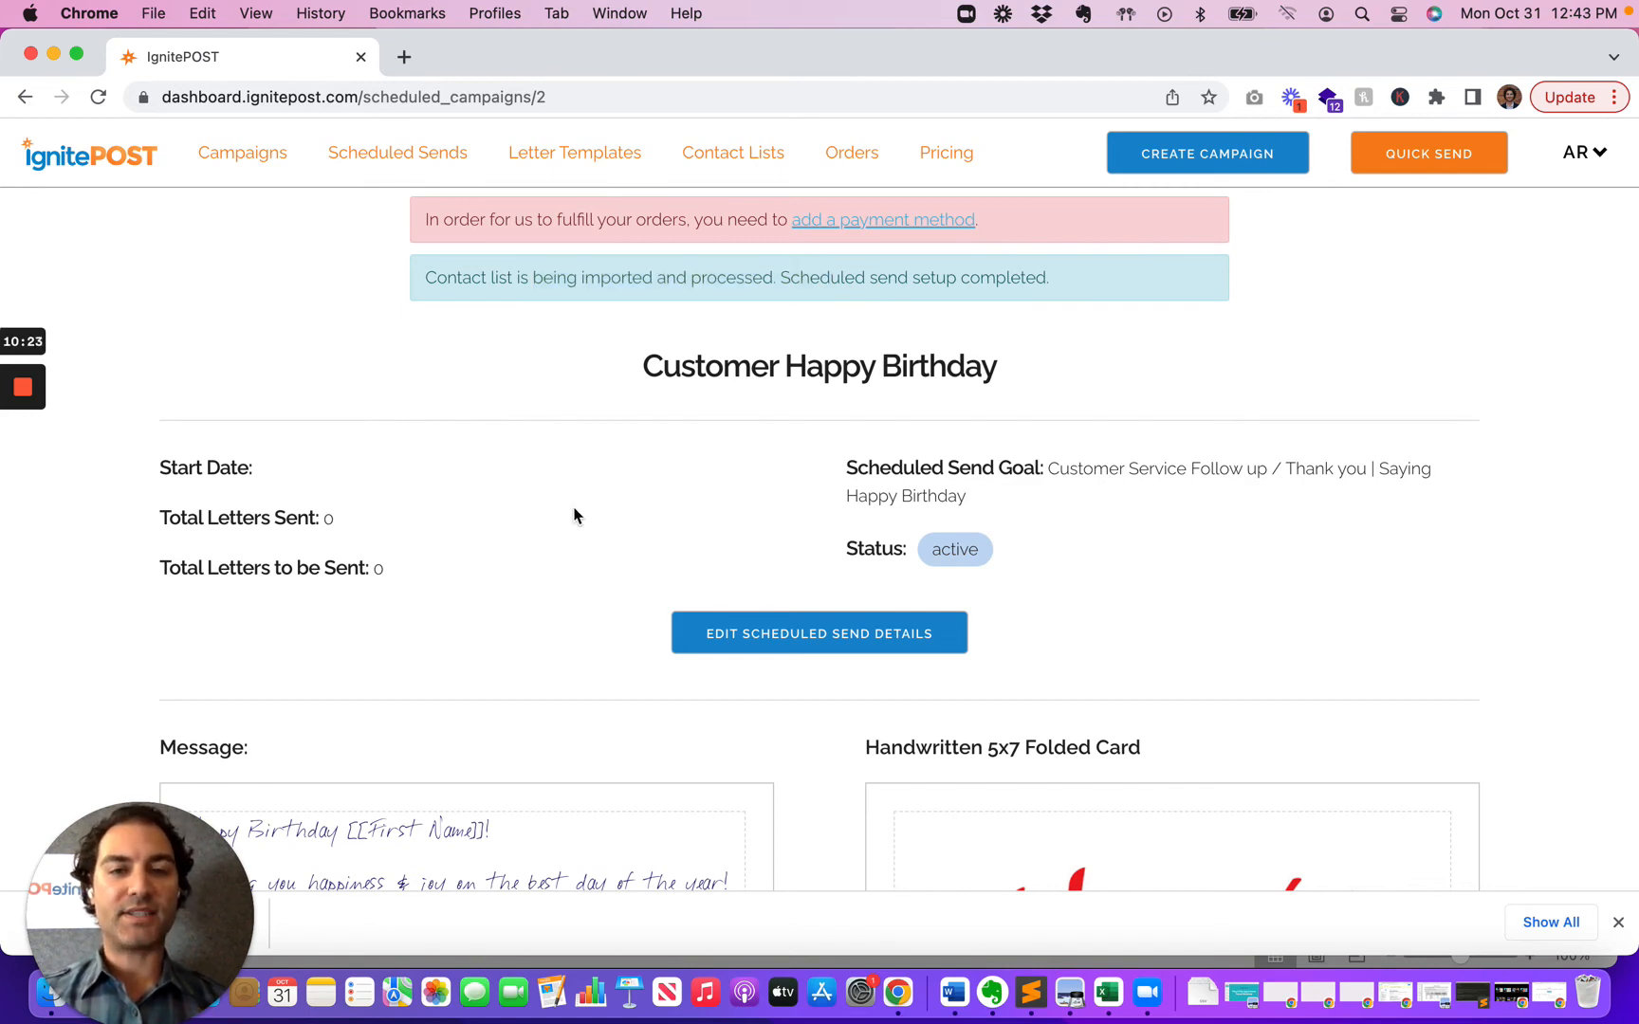
scroll(573, 515, down, 10)
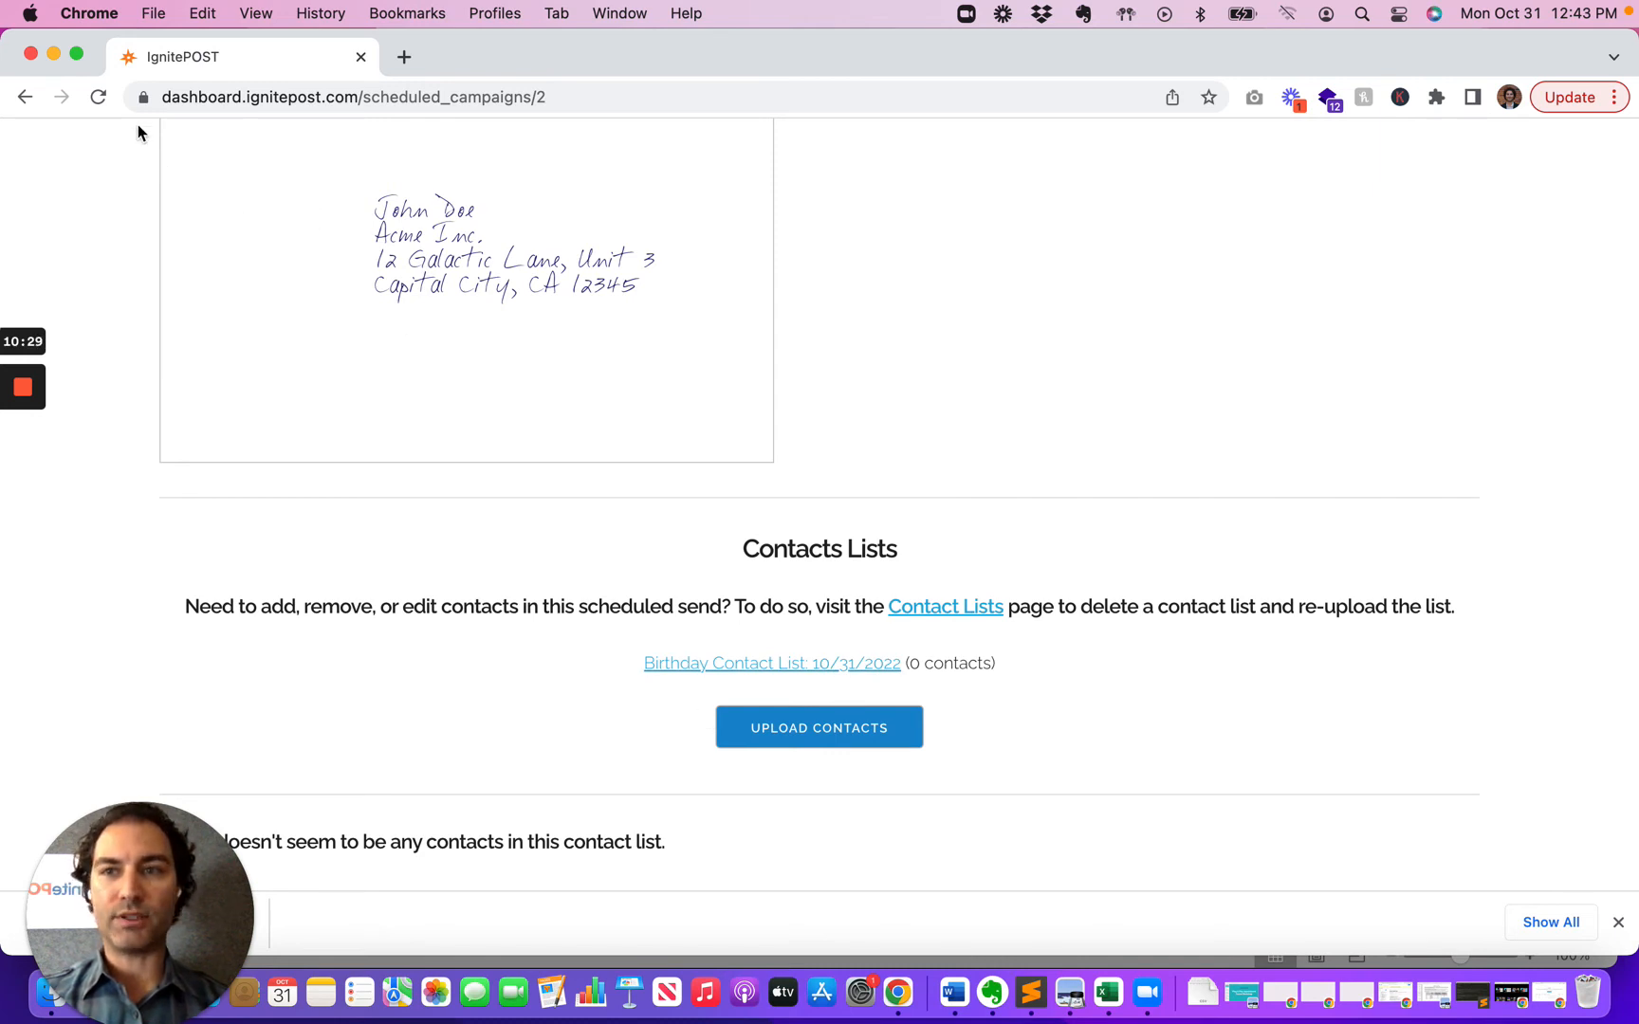
click(97, 97)
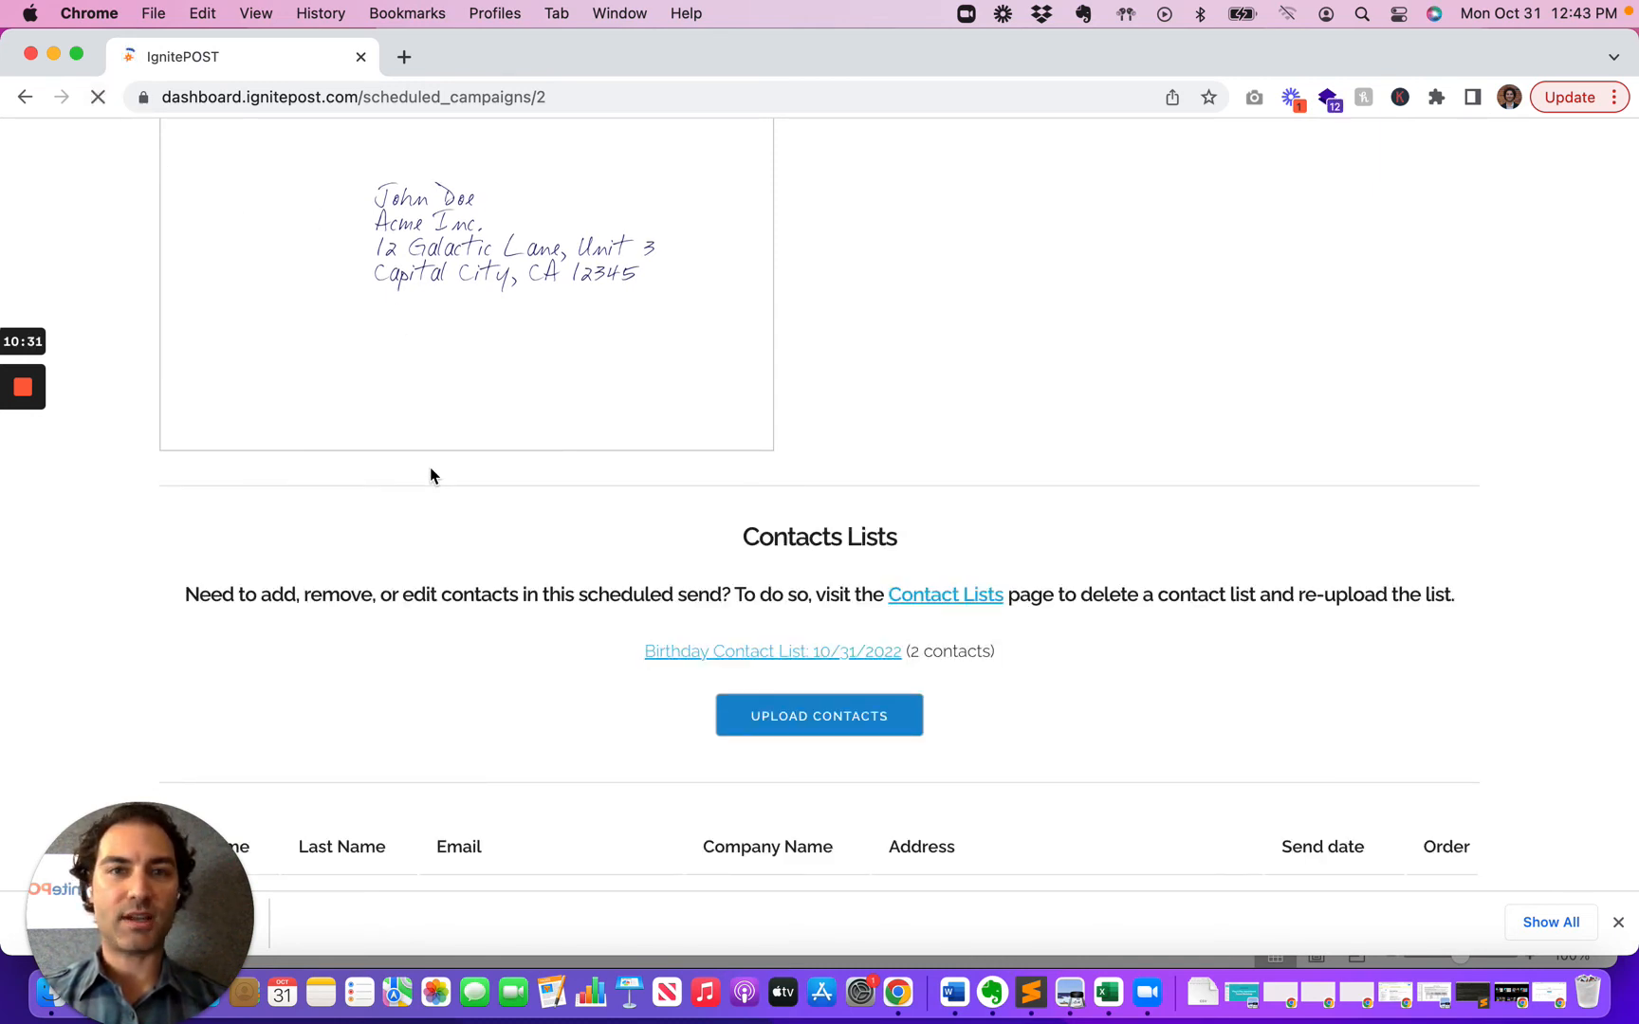
scroll(451, 562, down, 3)
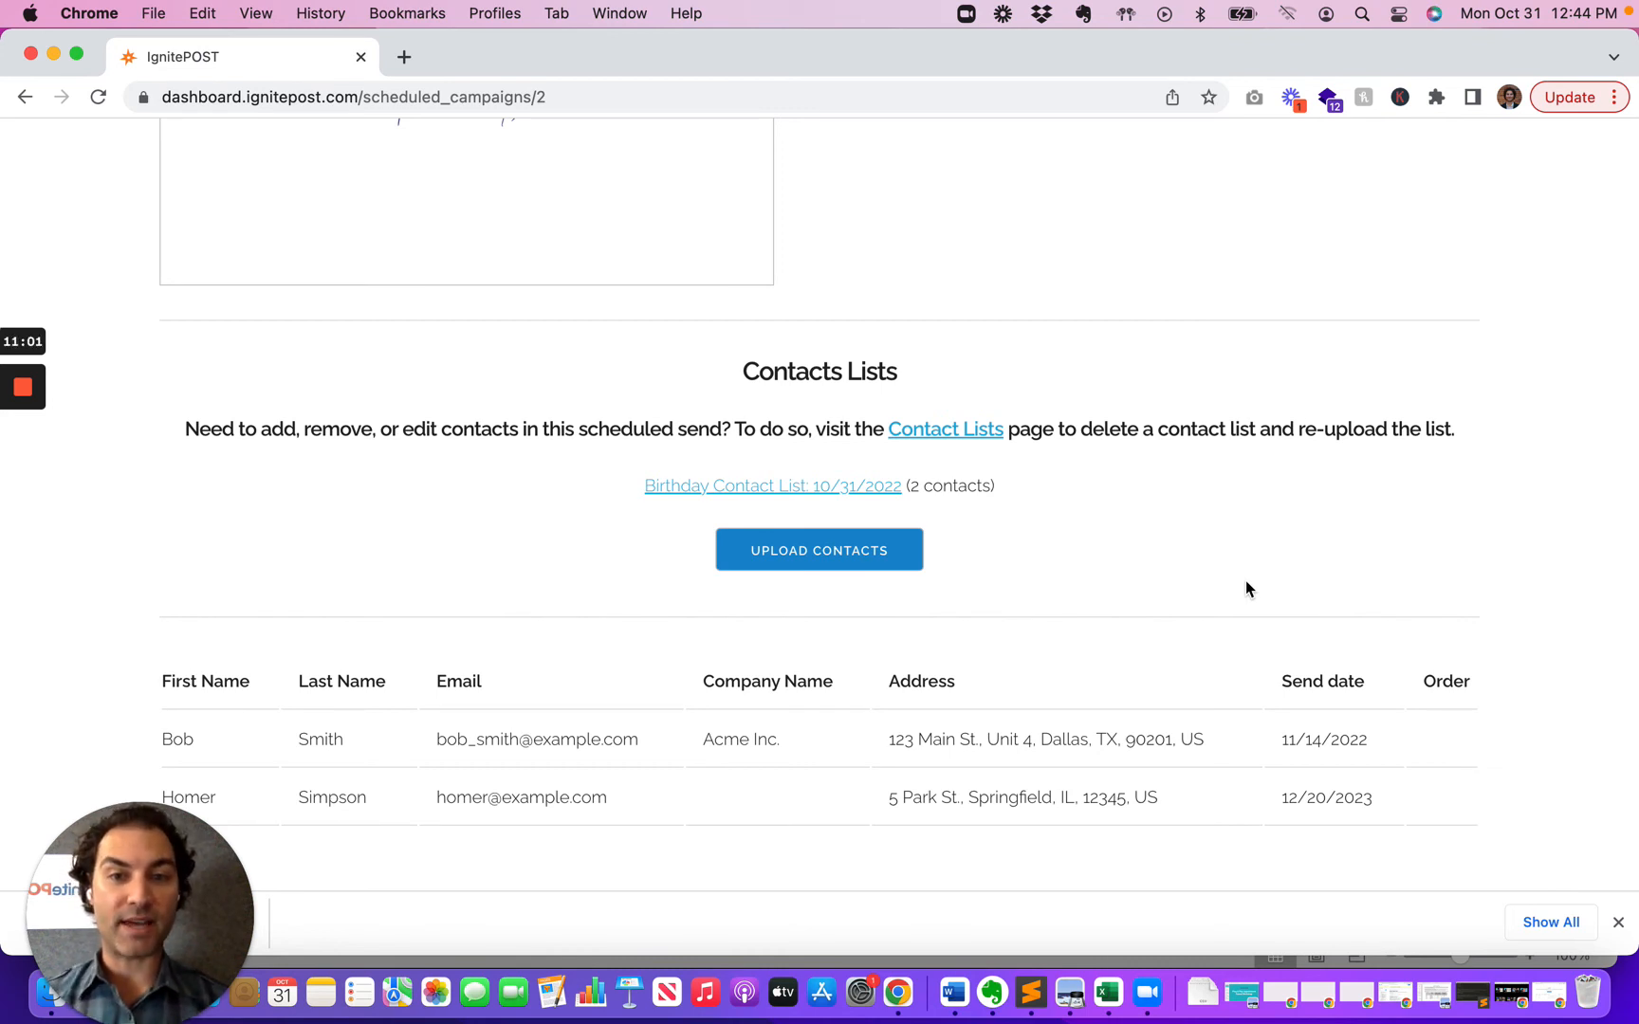
Step: Start another contact upload for the scheduled send and name the contact list "New Bday List: 10/31/2022"
click(809, 556)
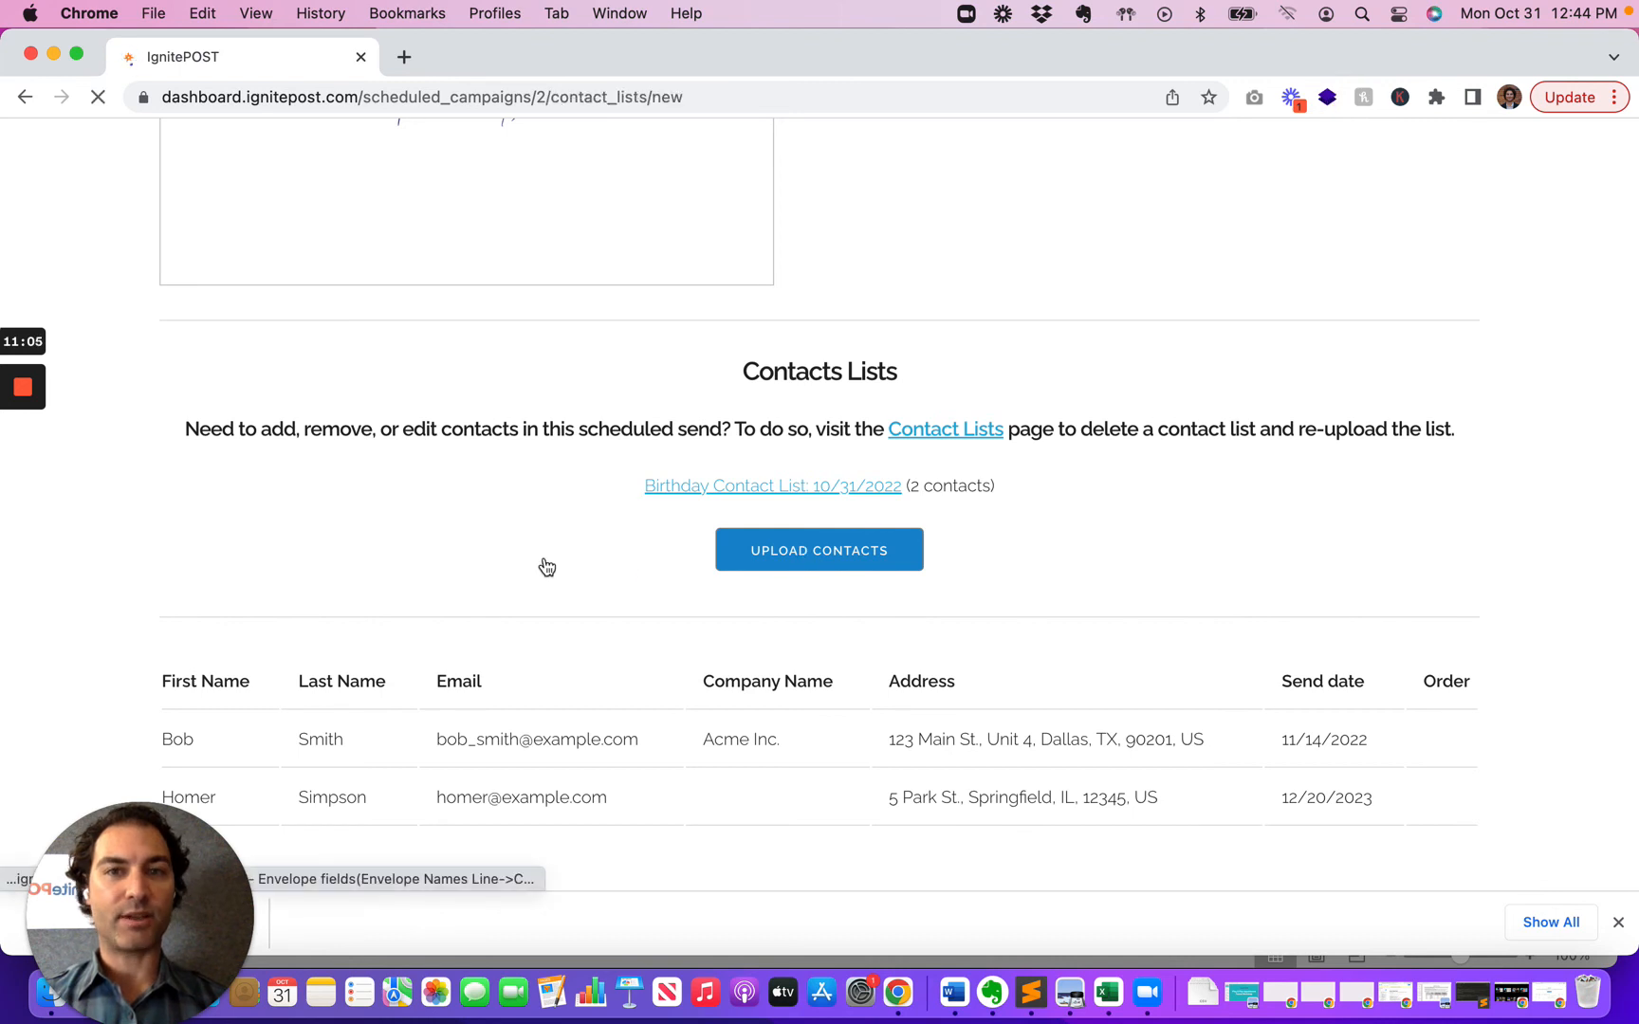
scroll(545, 566, down, 2)
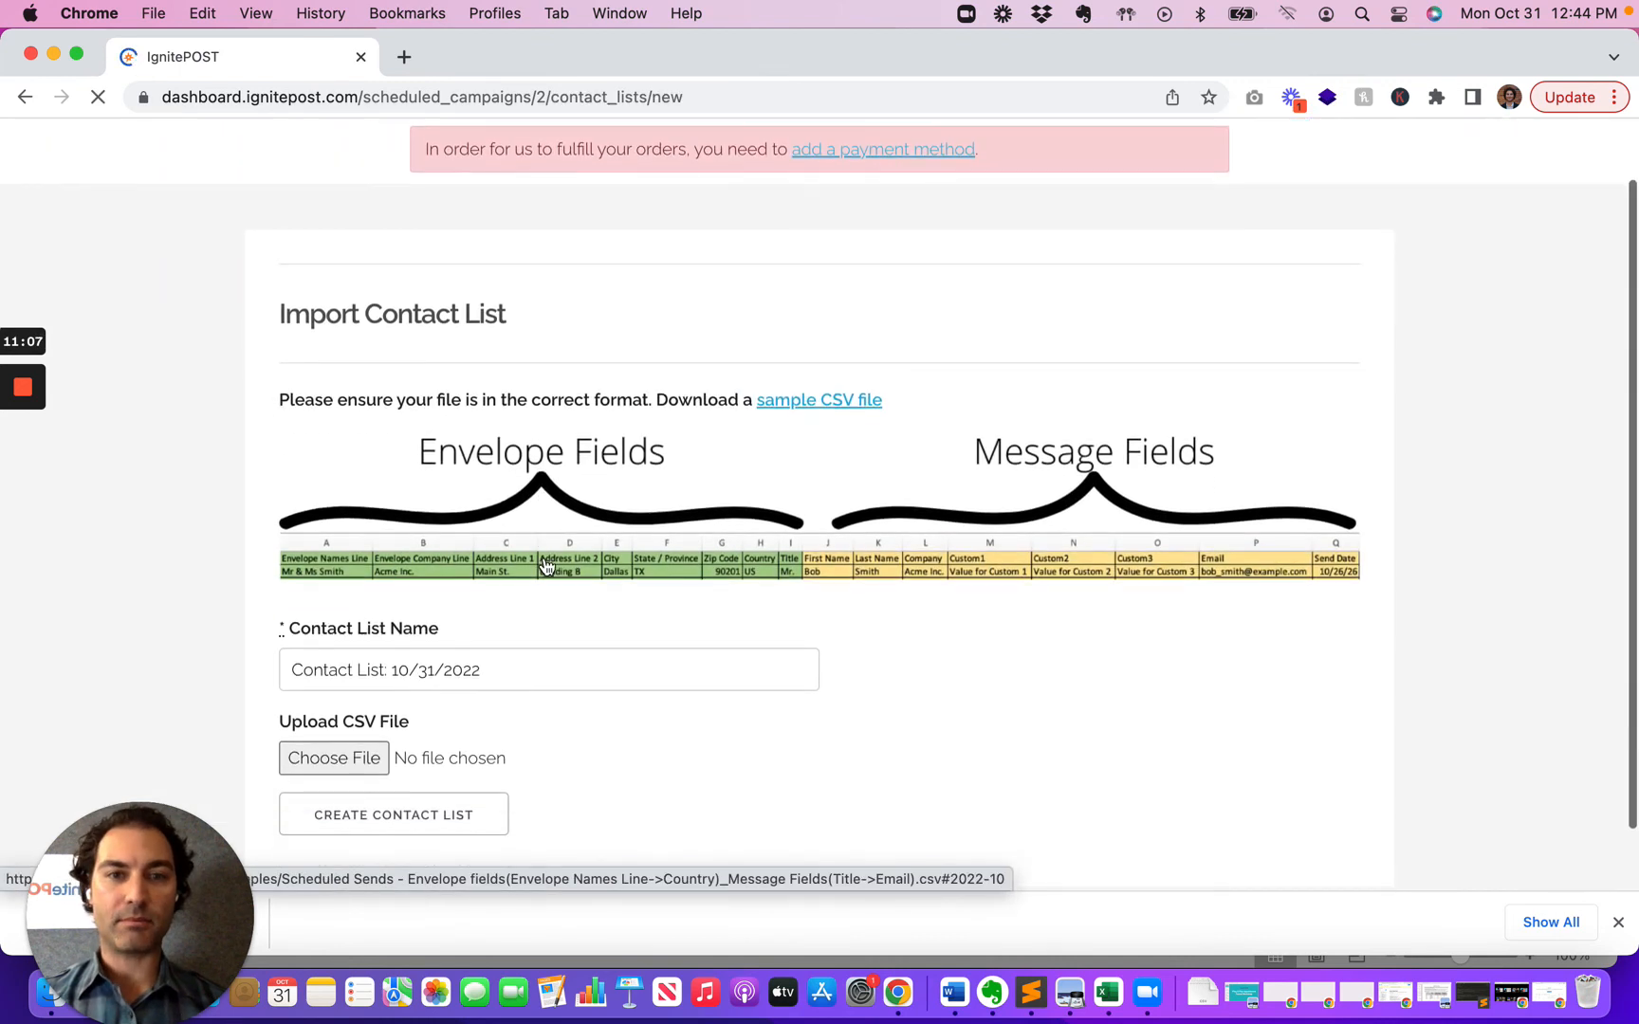
double_click(336, 668)
text(New Bday)
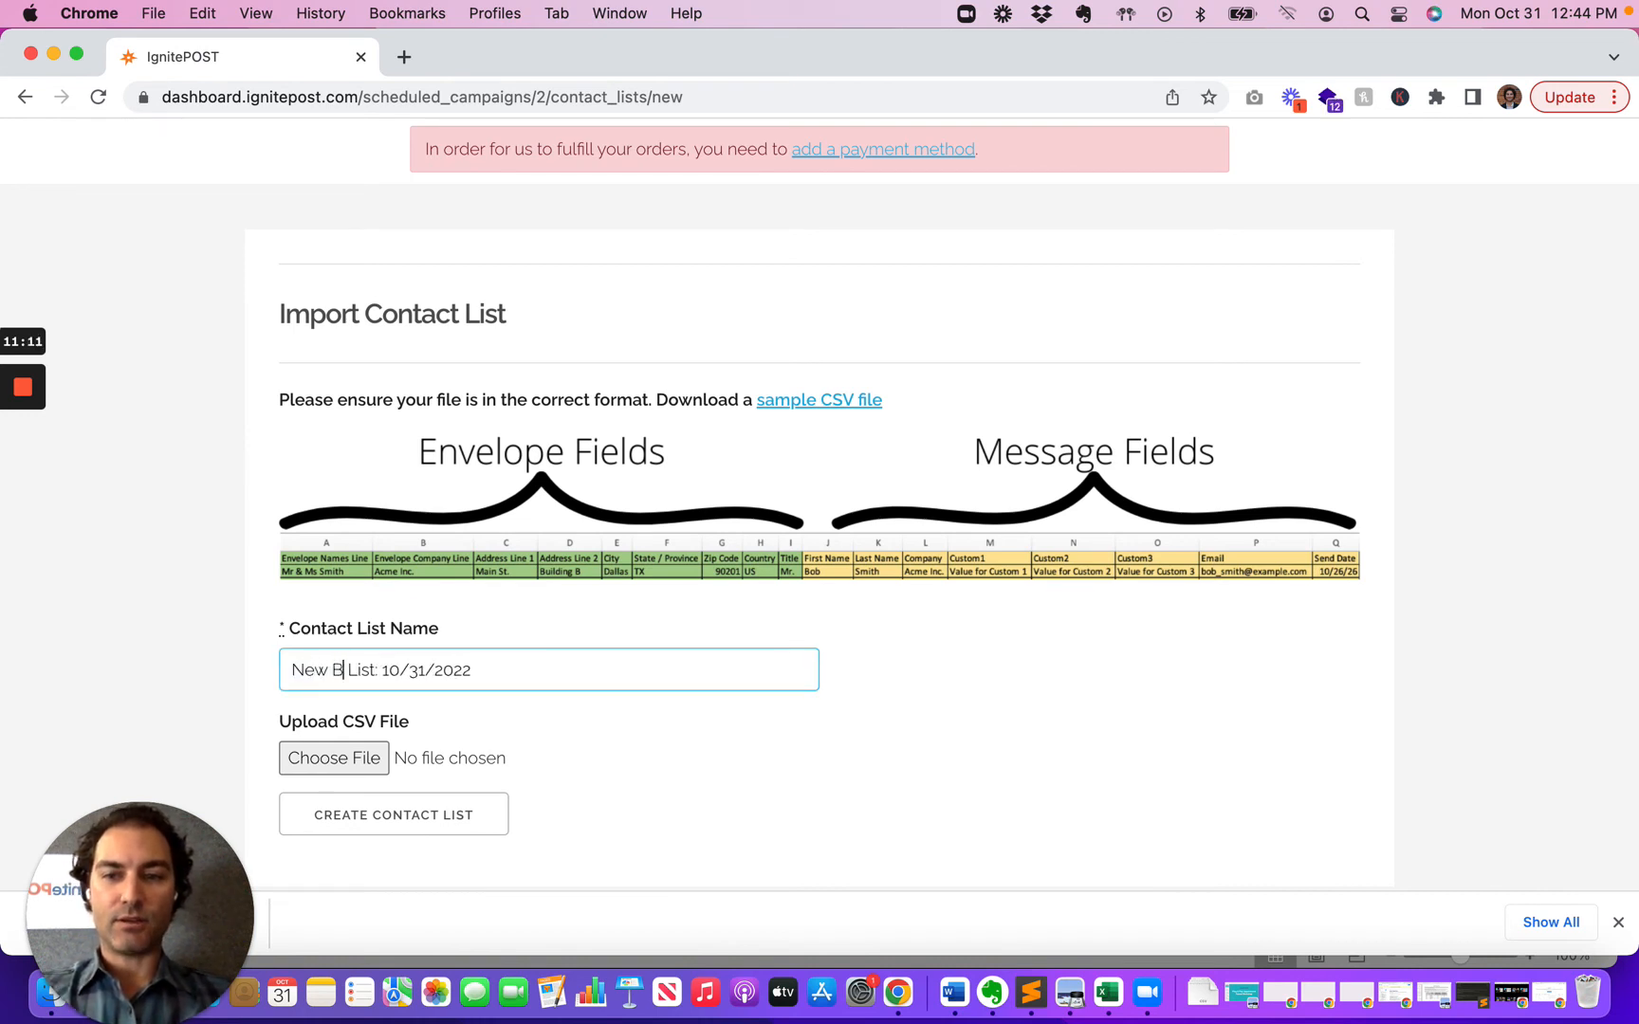
Step: Attach the Scheduled Sends CSV ending in "(1).csv" from the Downloads folder and create the contact list
click(337, 751)
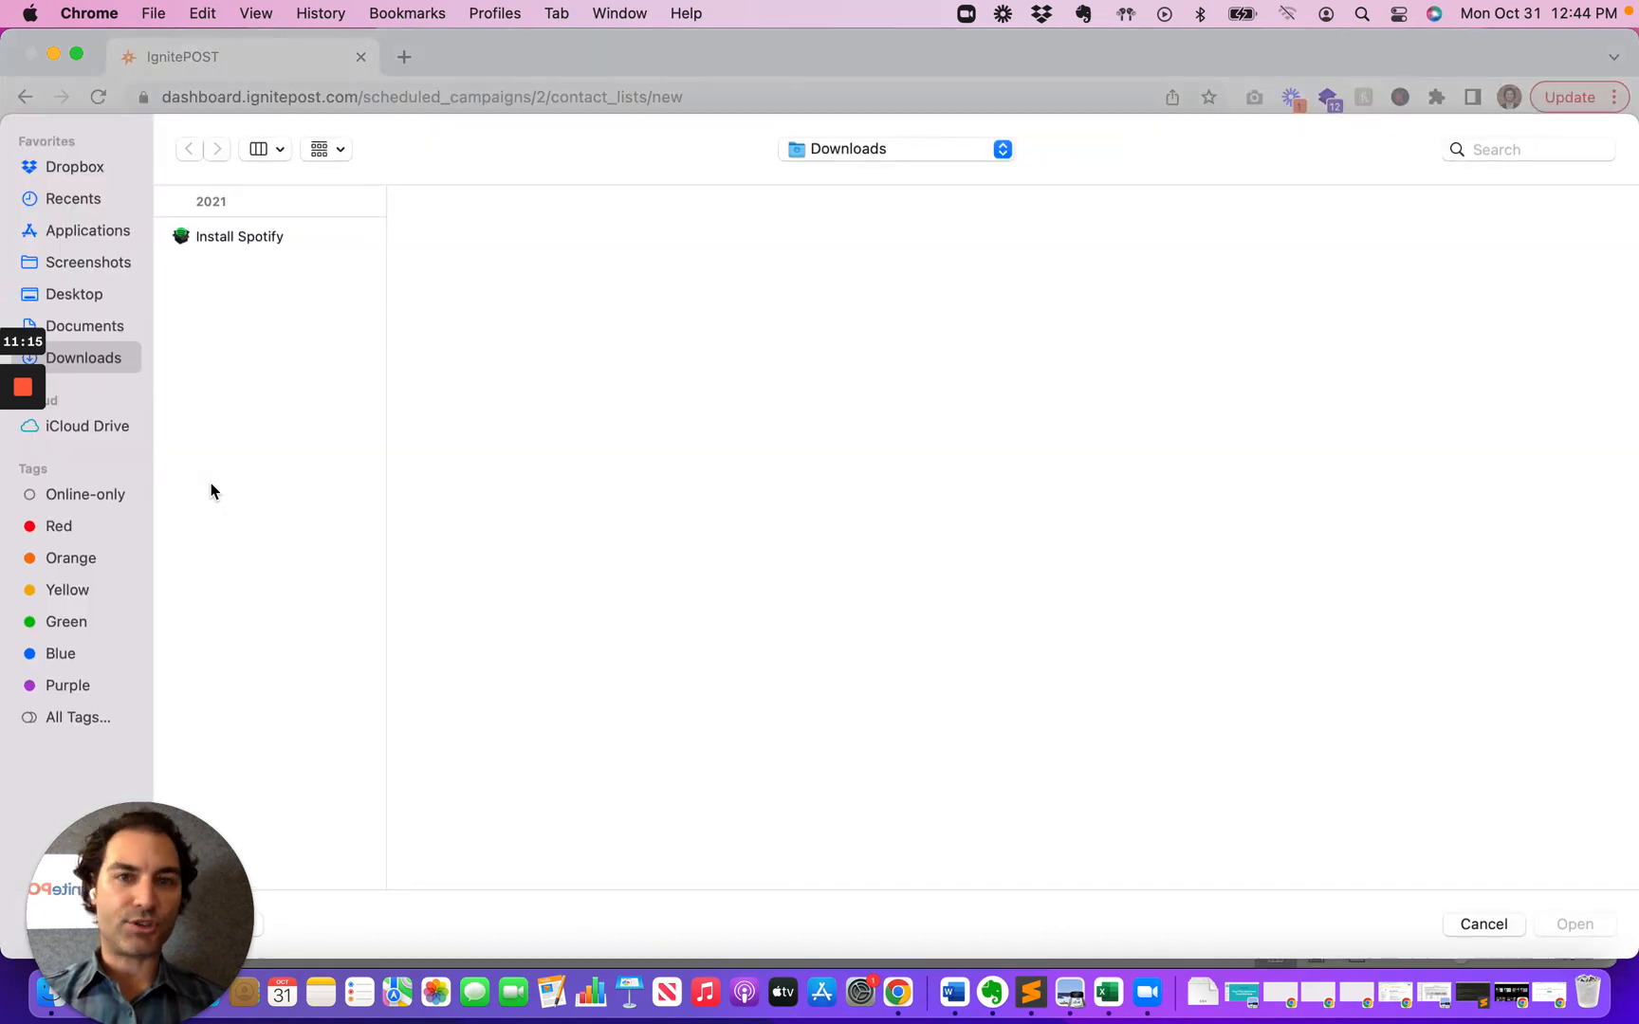
click(105, 357)
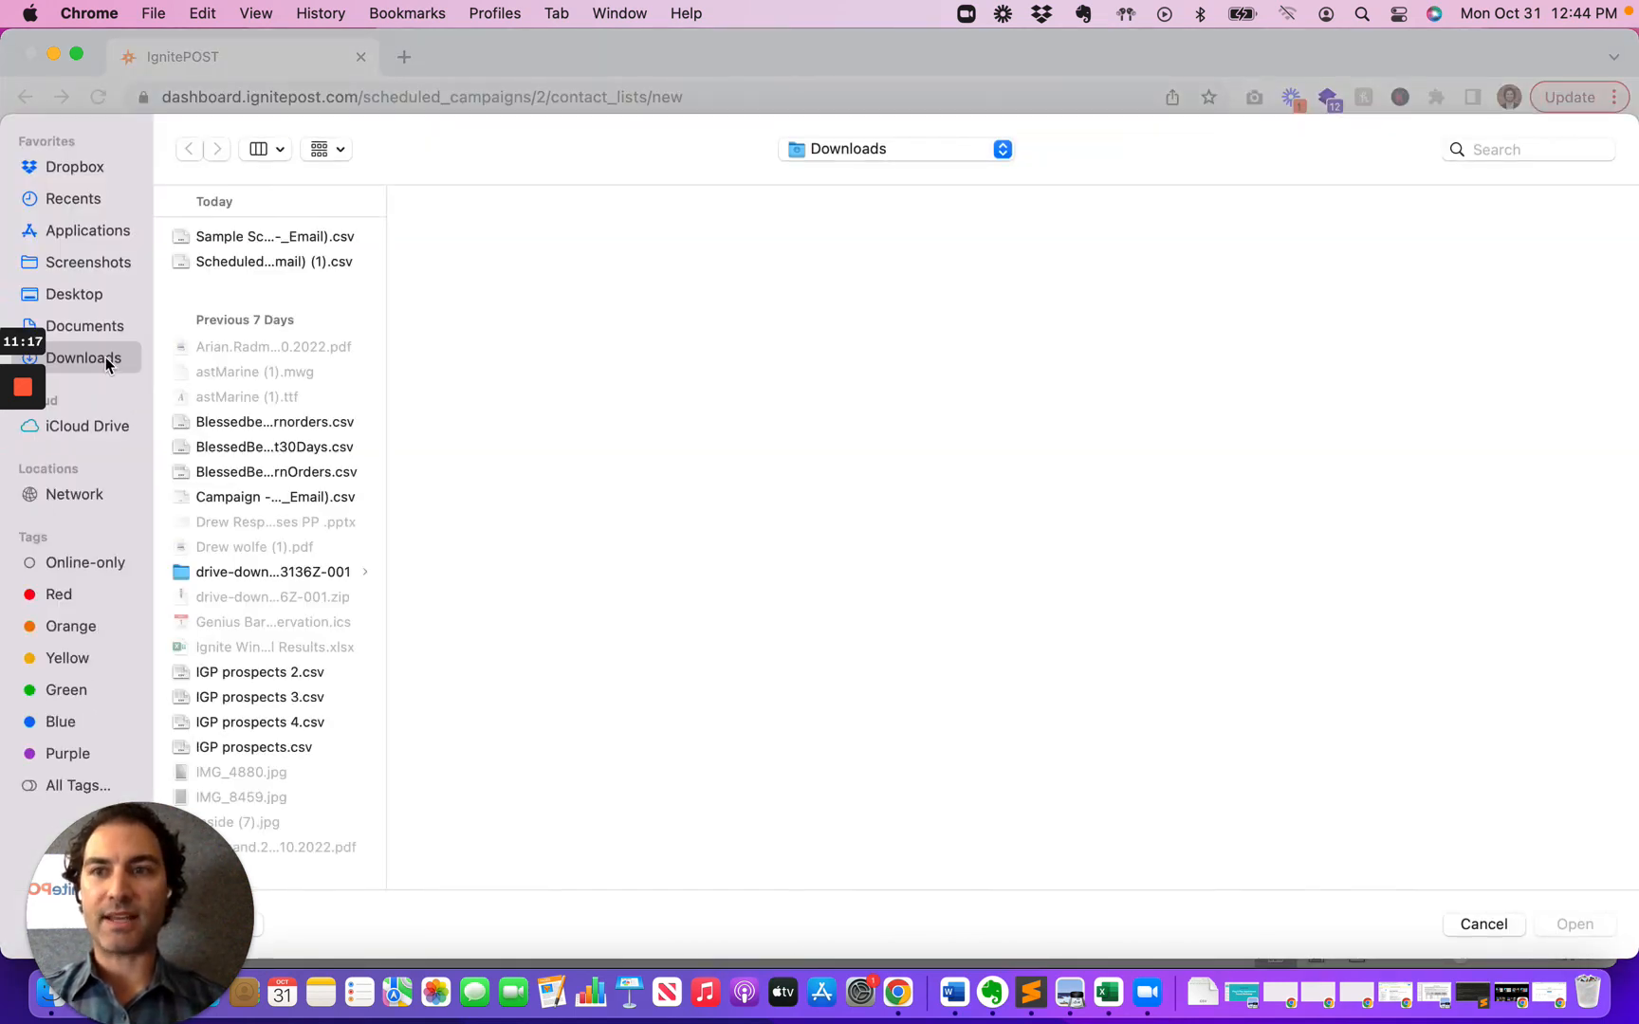
click(230, 261)
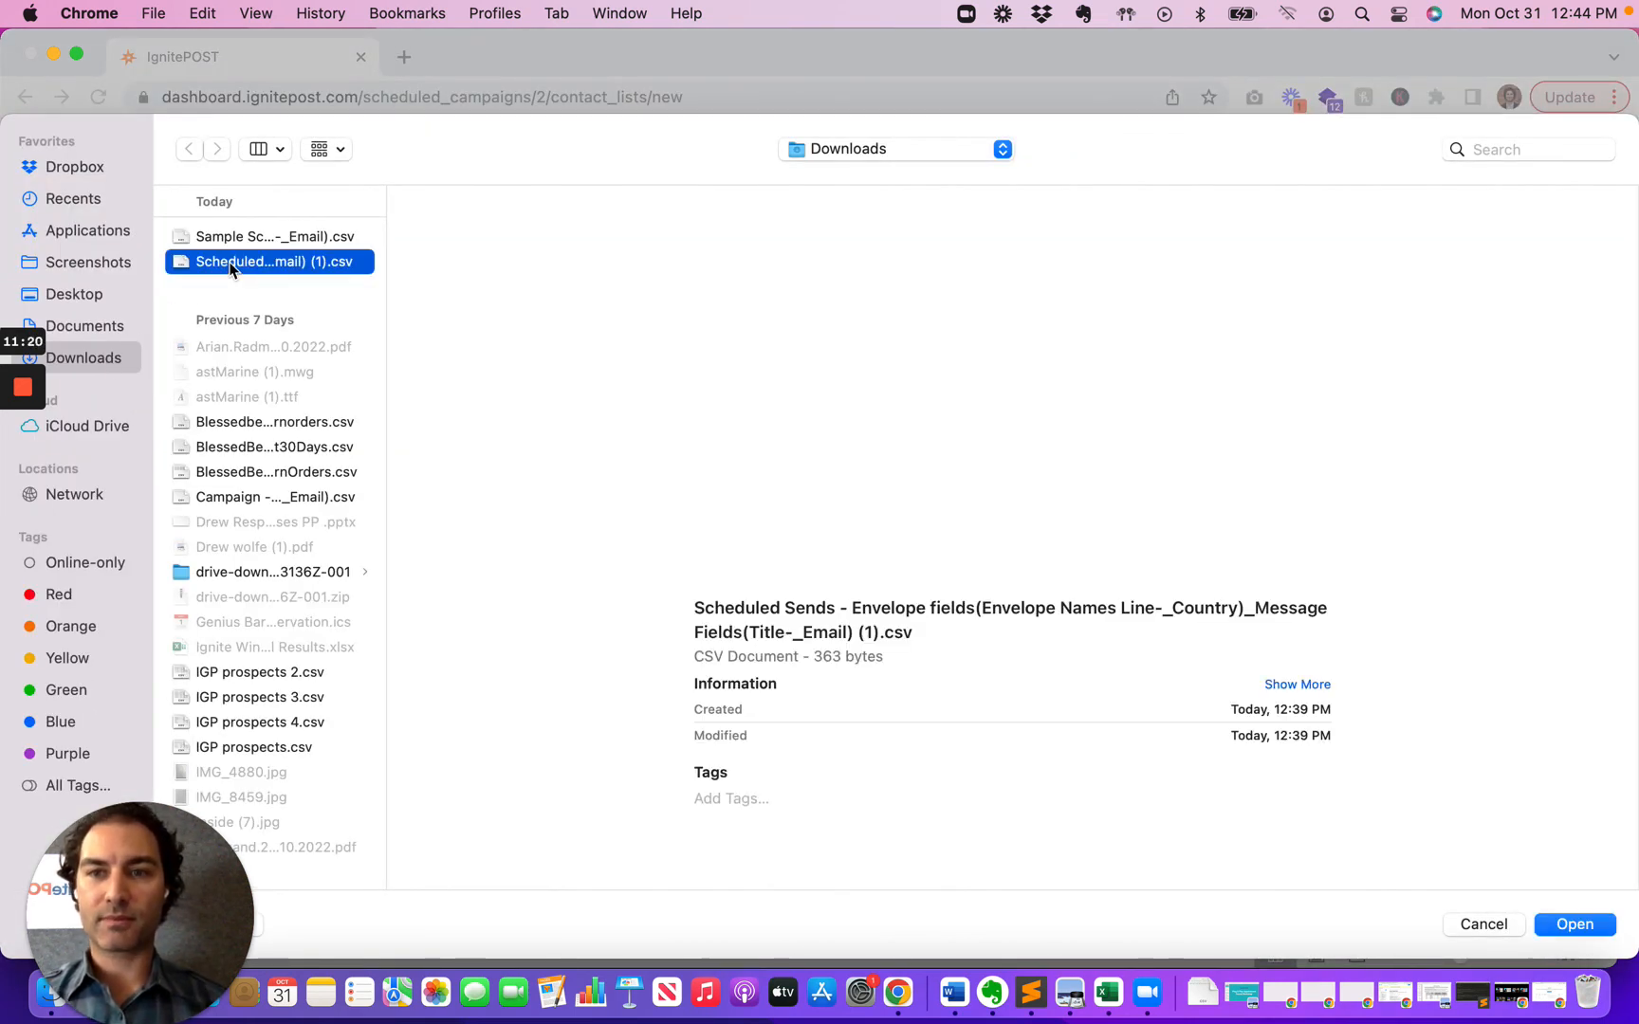
double_click(230, 262)
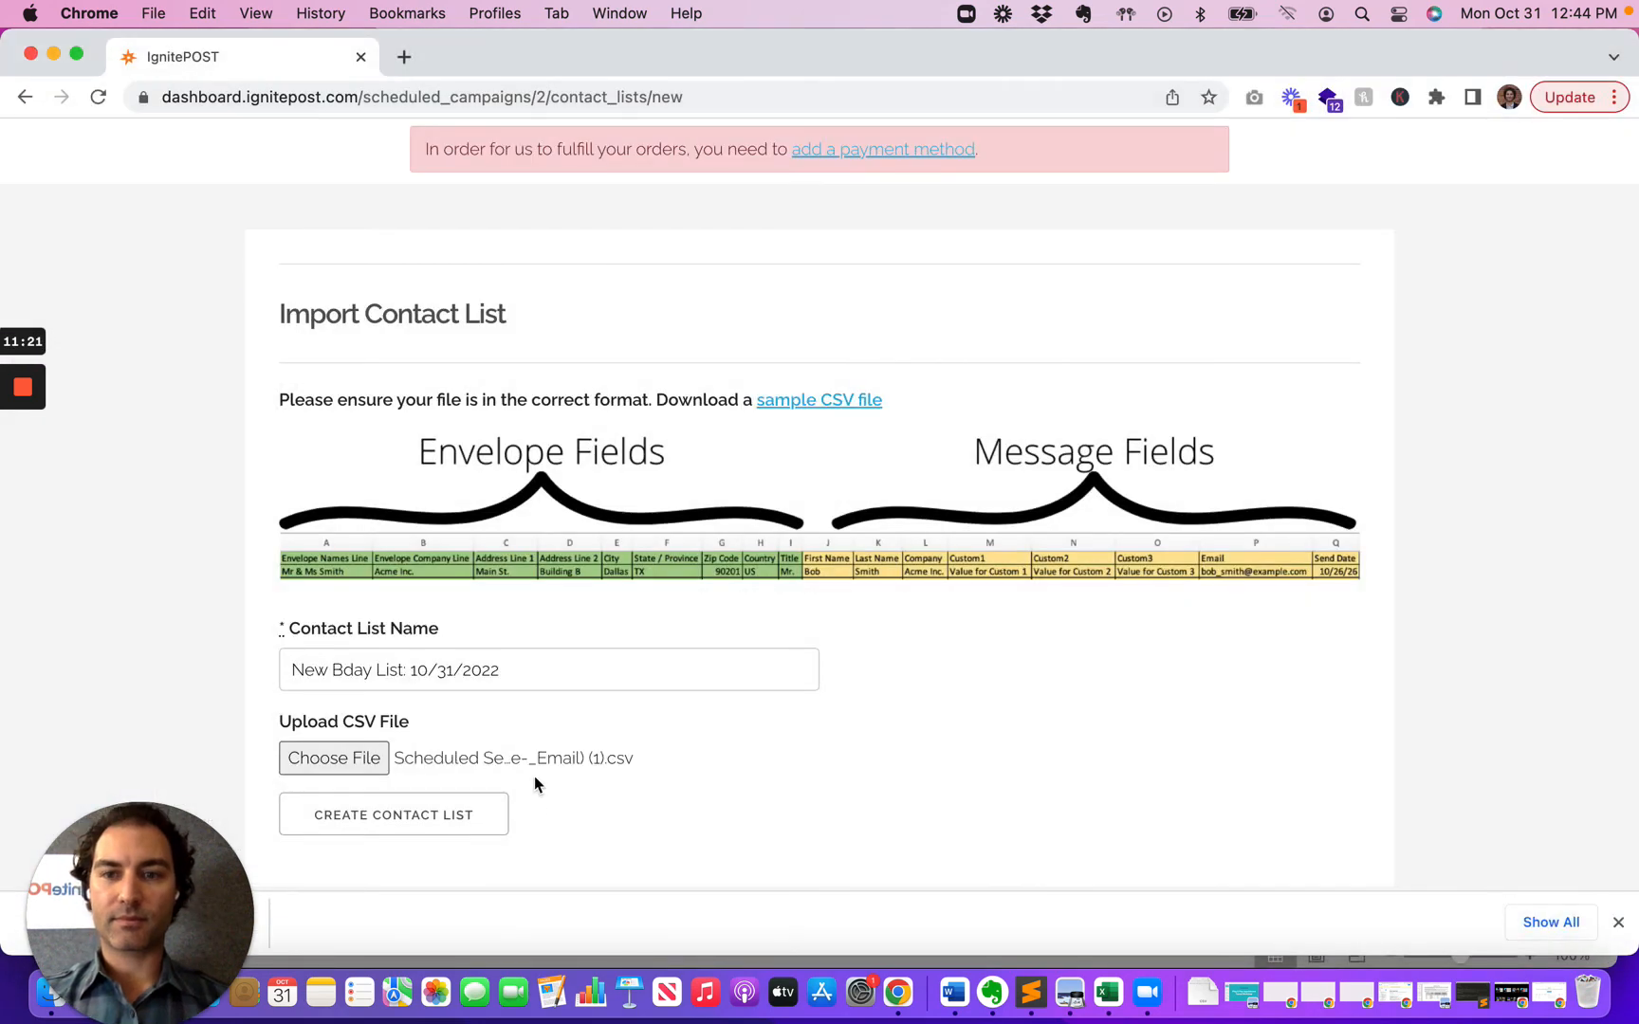
click(403, 821)
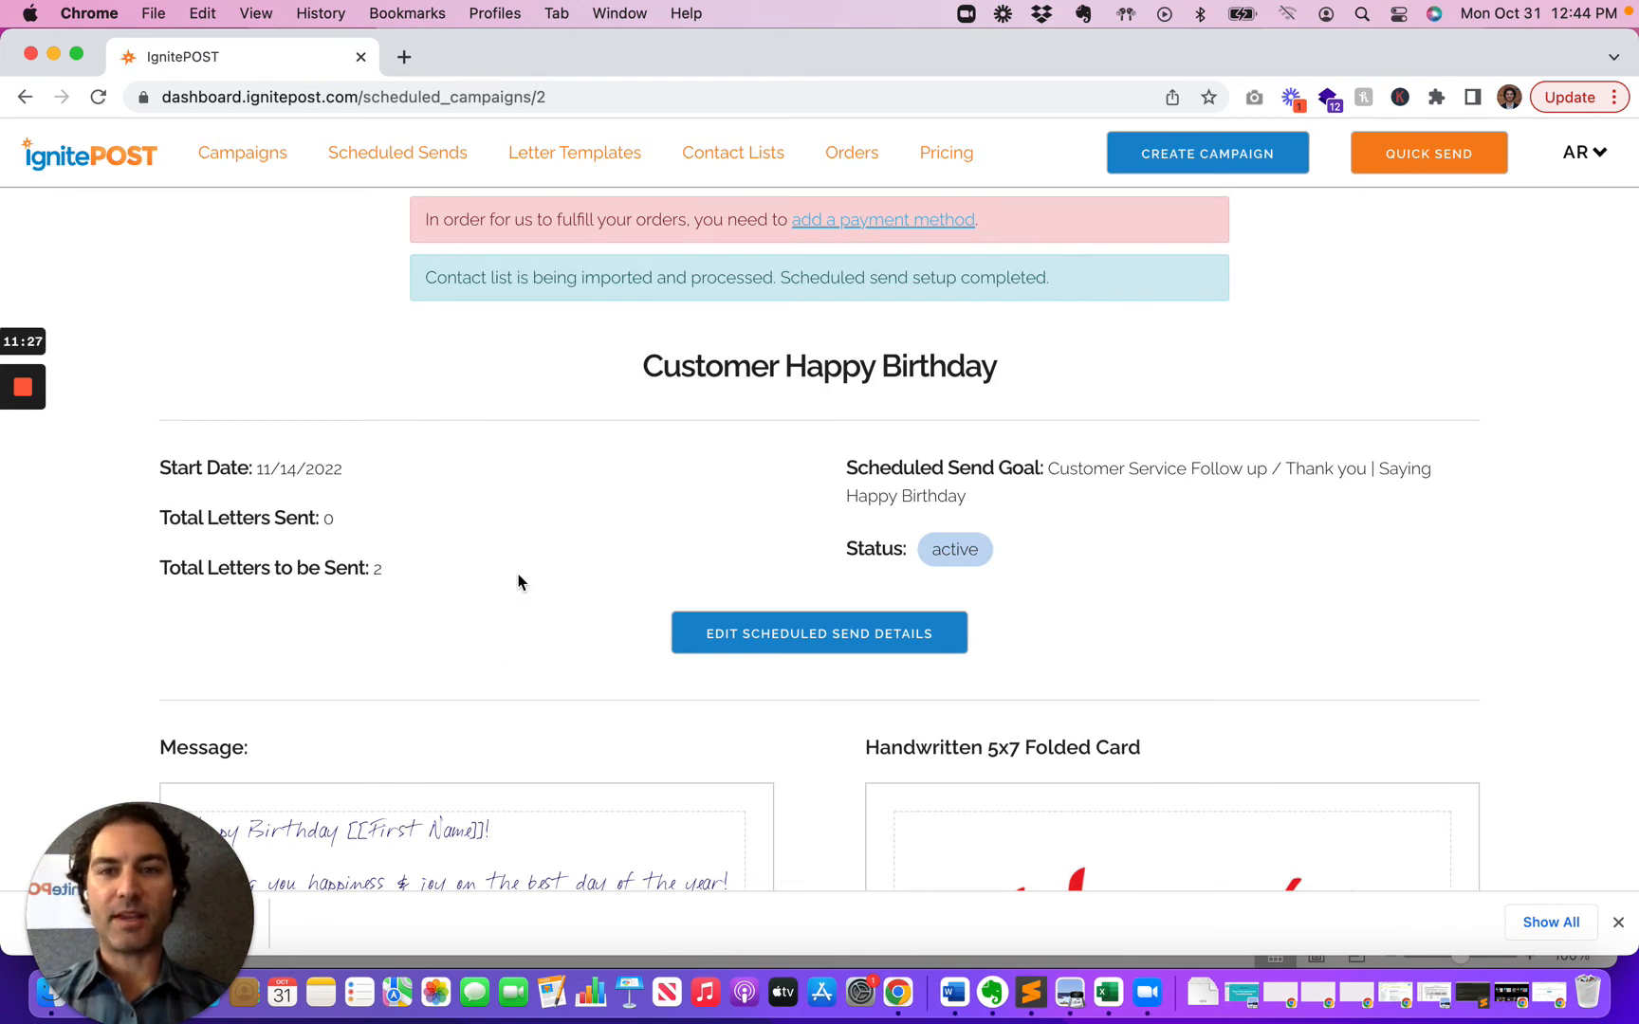
Step: Reload the scheduled send page and review both contact lists and the imported contacts' addresses and send dates
scroll(518, 581, down, 15)
scroll(518, 582, down, 1)
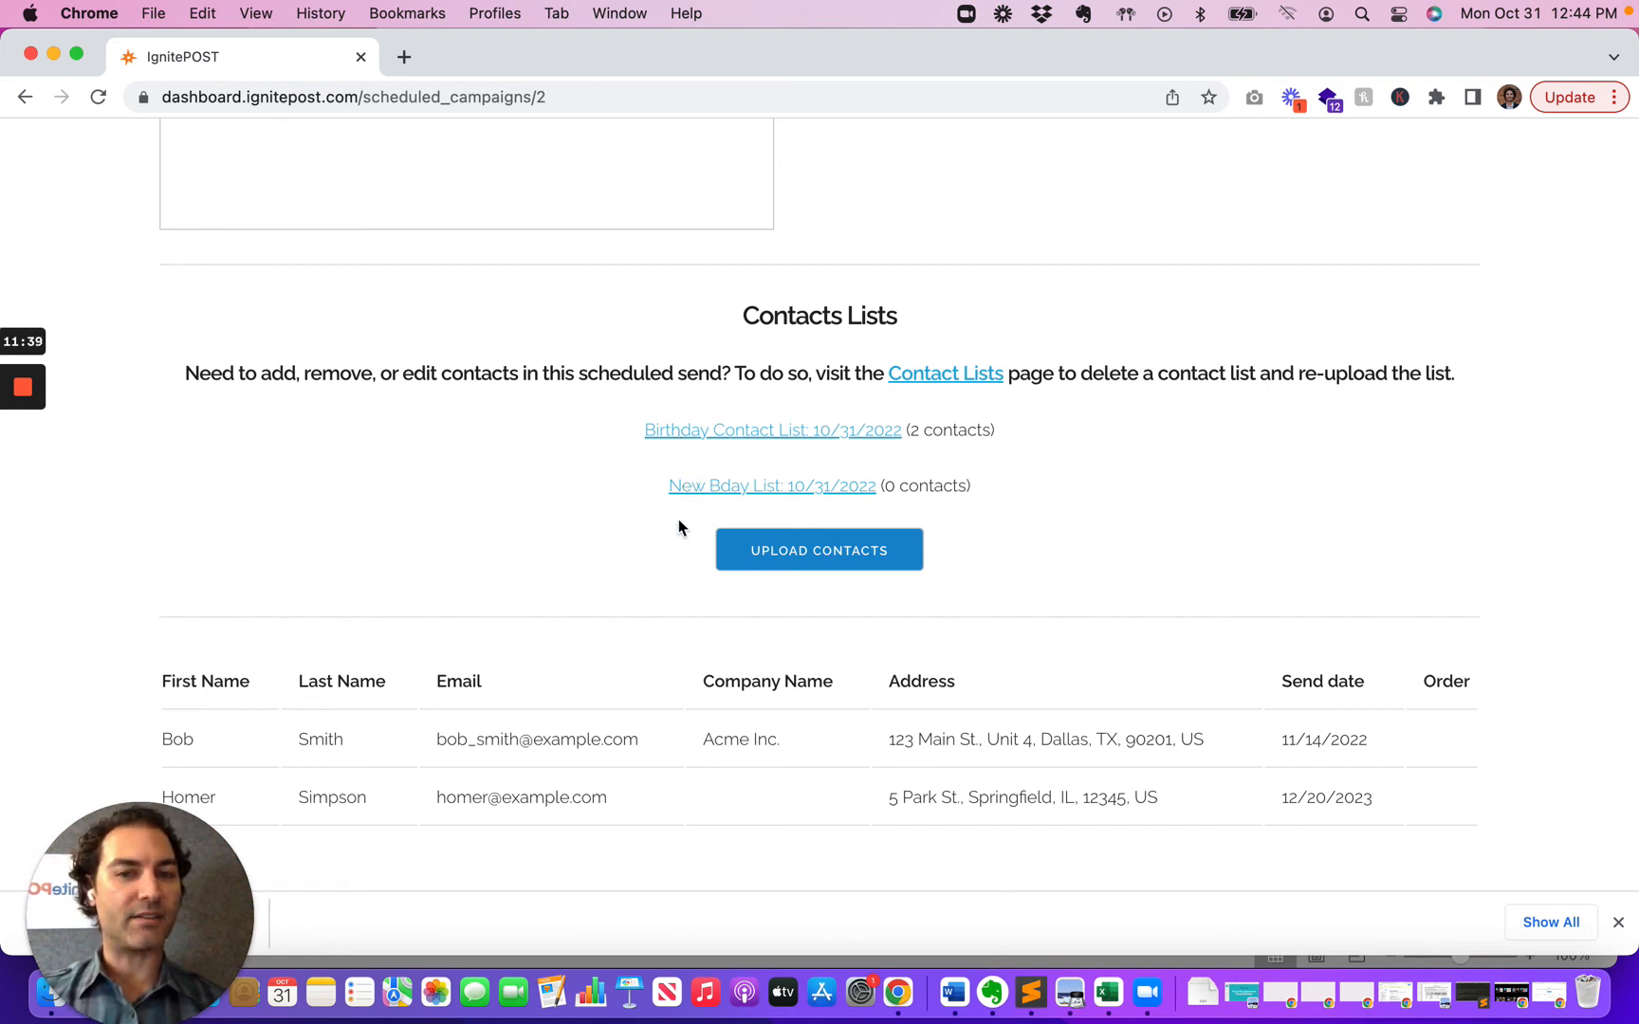
click(96, 96)
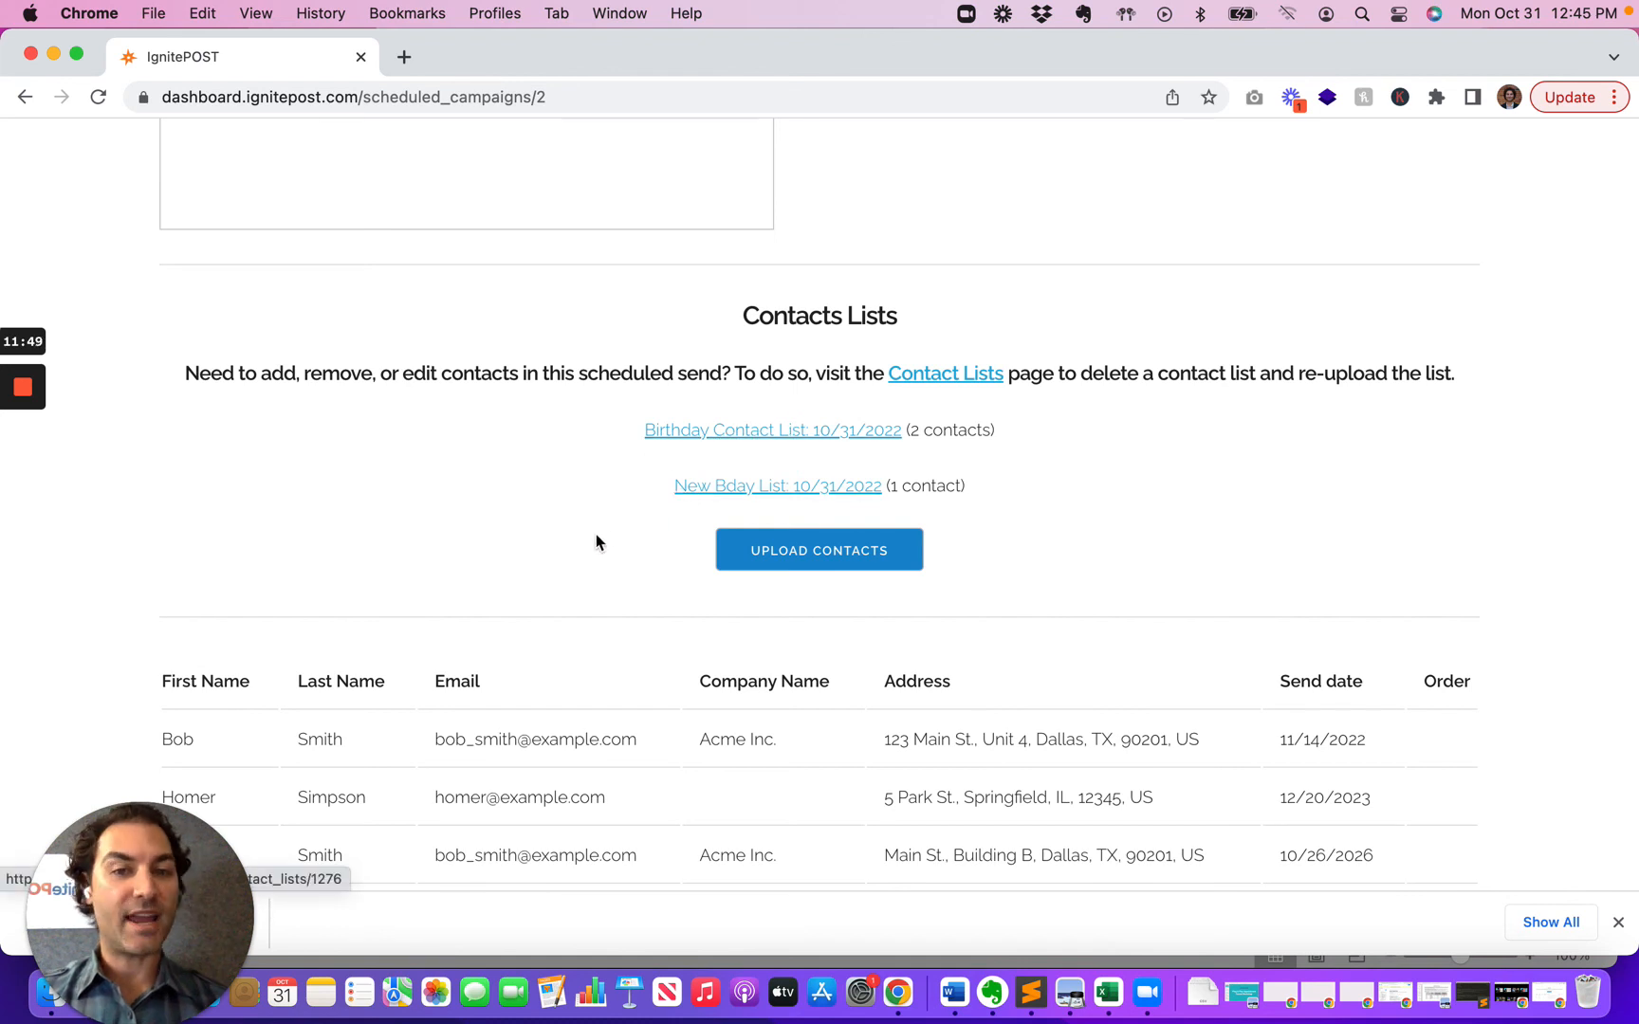
scroll(592, 543, down, 1)
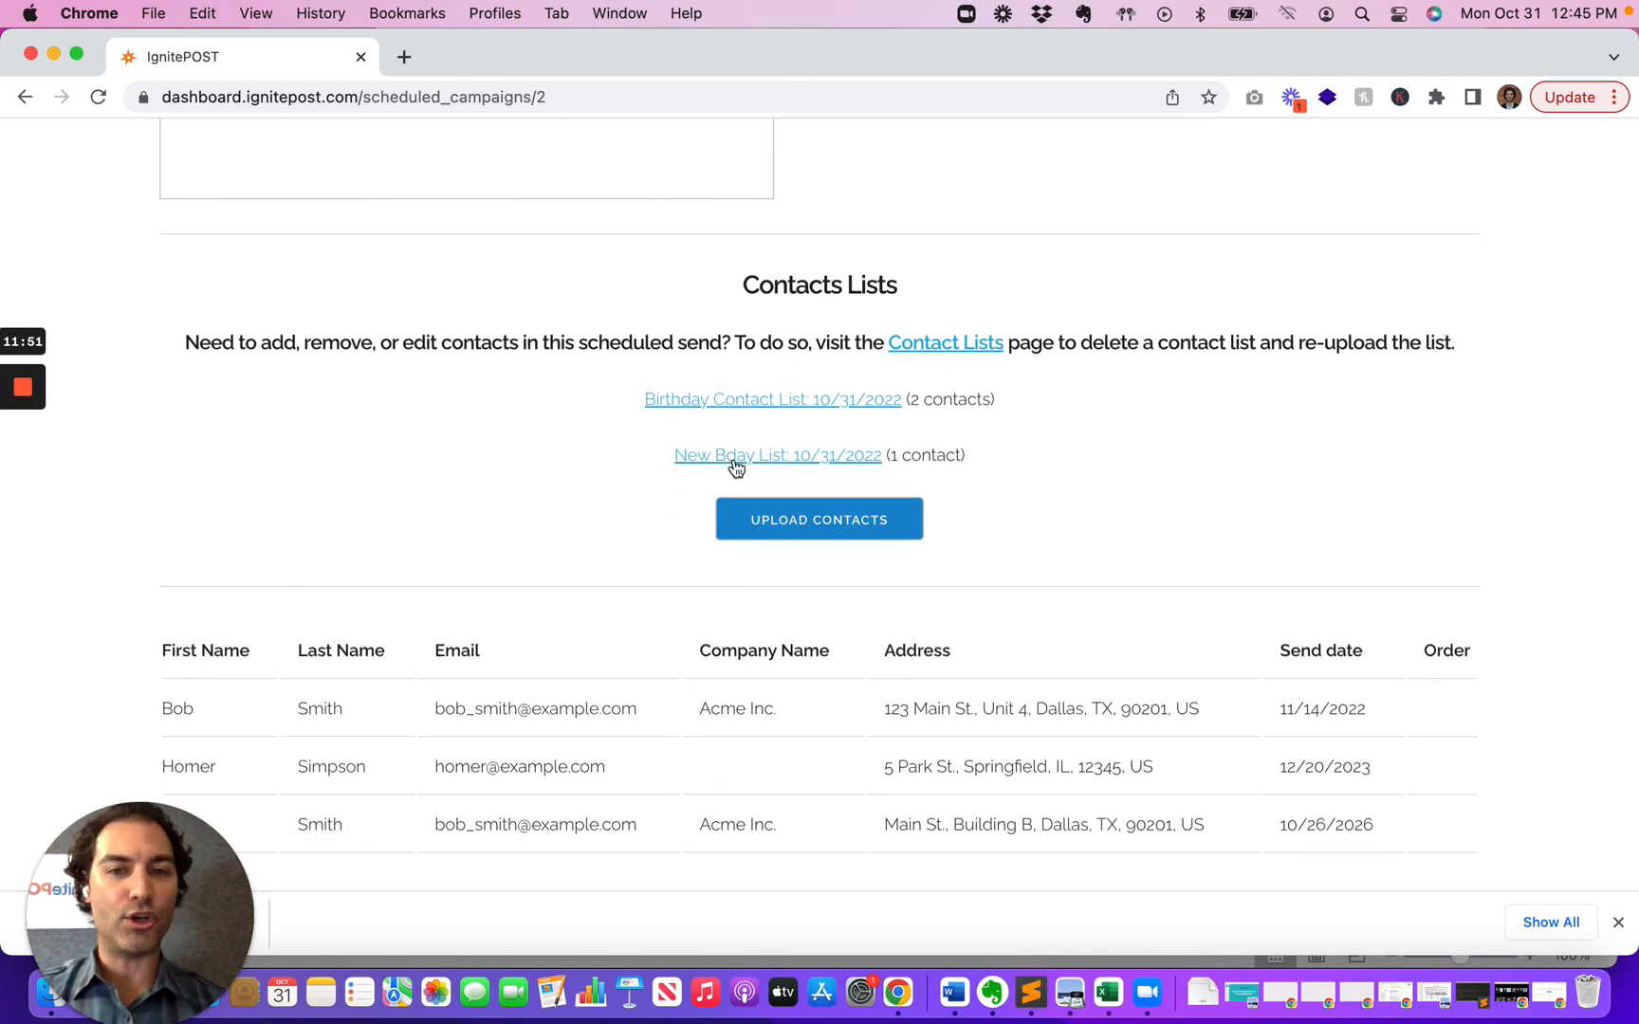
scroll(558, 576, down, 1)
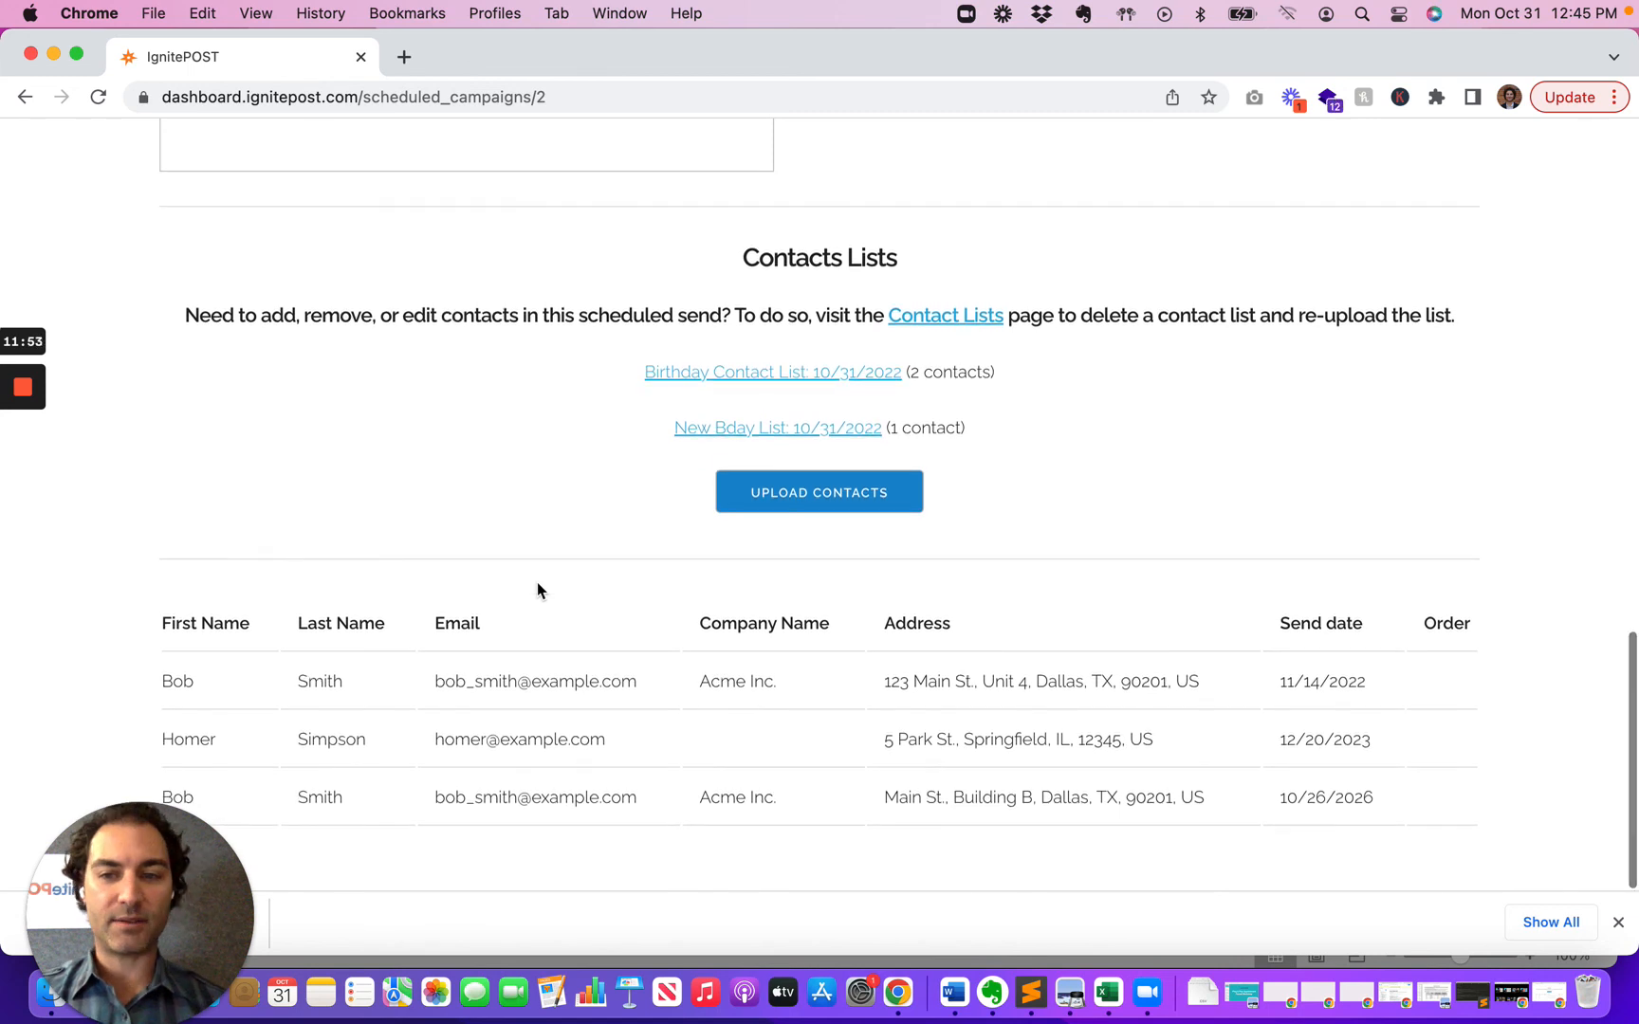